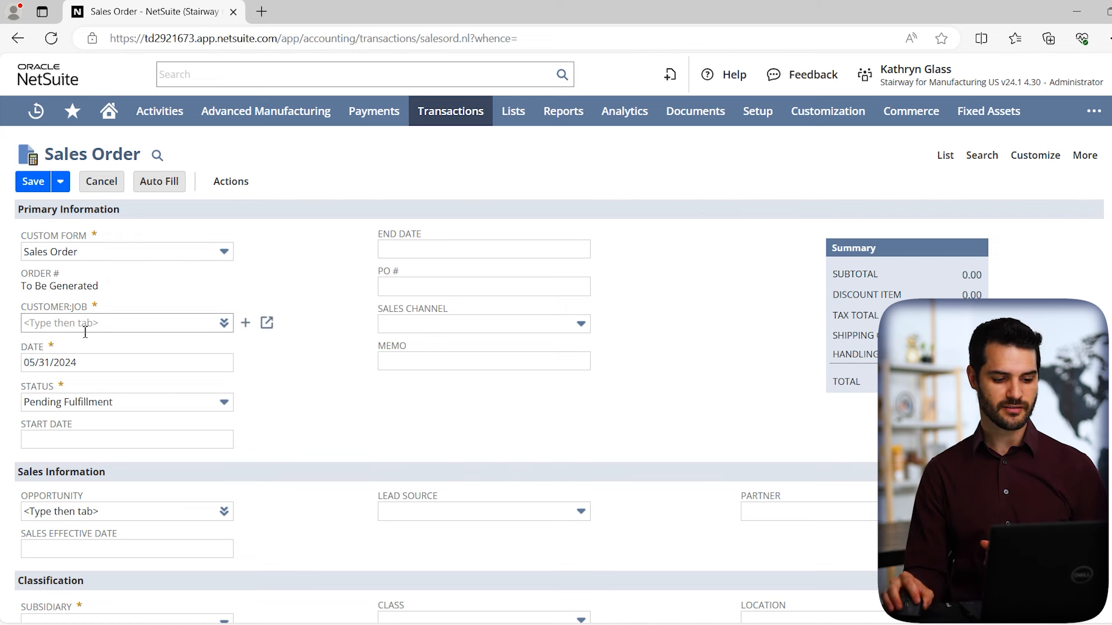
- Switch the new sales order's custom form to Item Substitution and after that to GB - Sales Orders
left_click(403, 360)
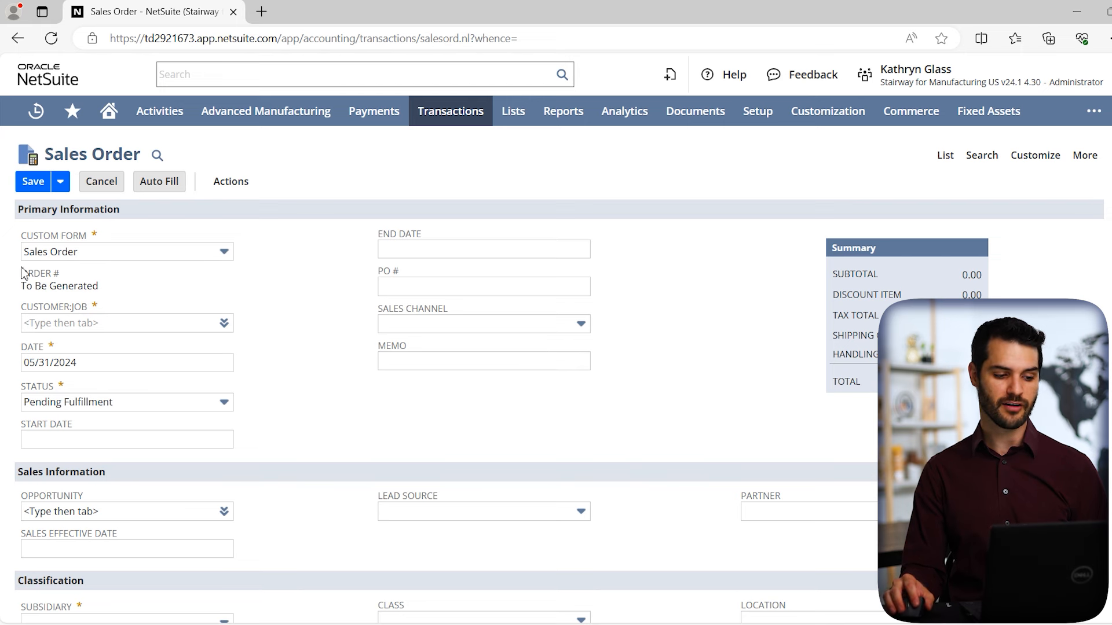
left_click(55, 257)
scroll(55, 297, "up", 5)
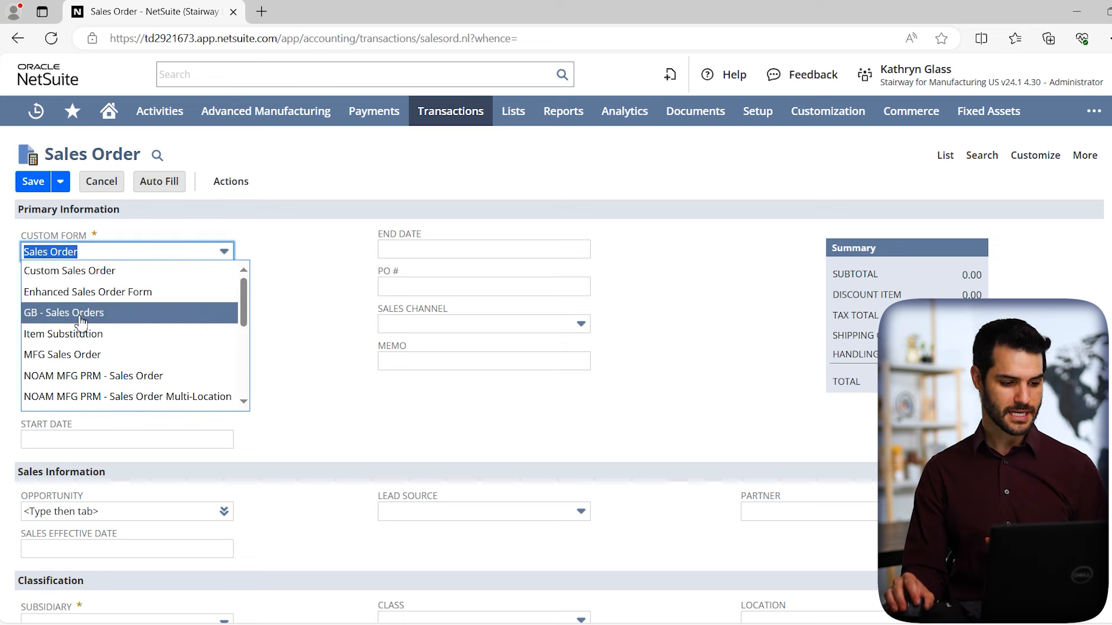
left_click(112, 339)
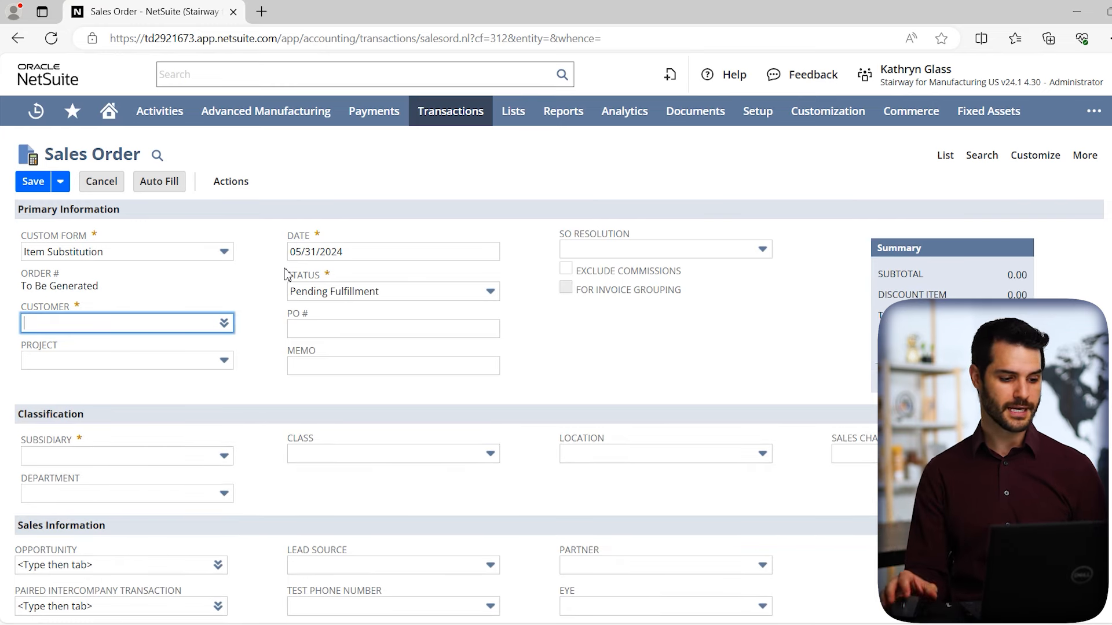
left_click(106, 253)
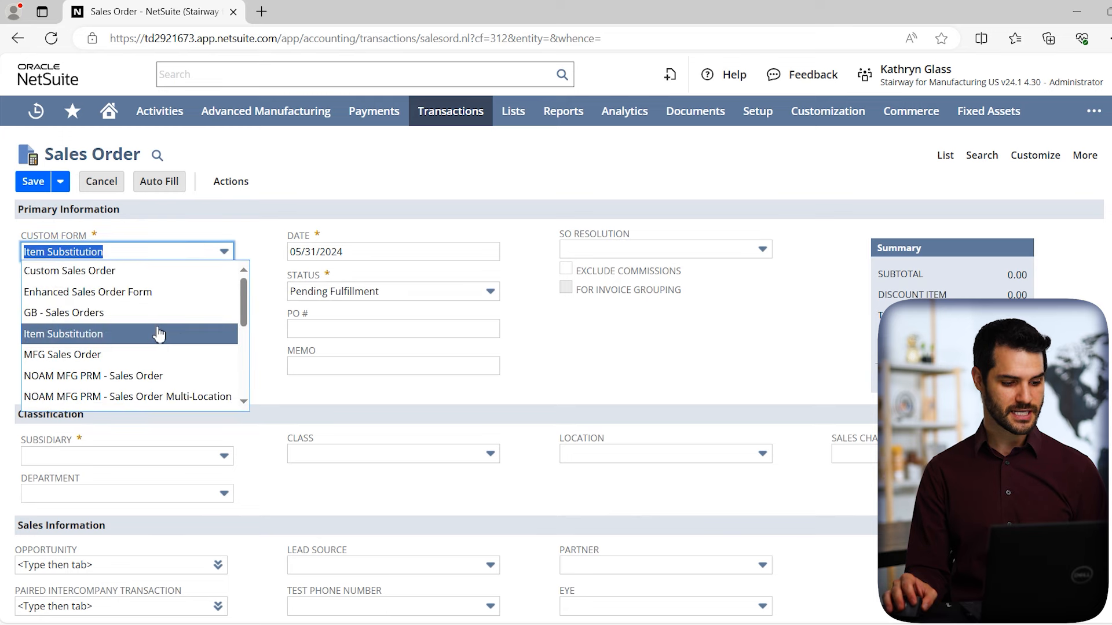
left_click(129, 322)
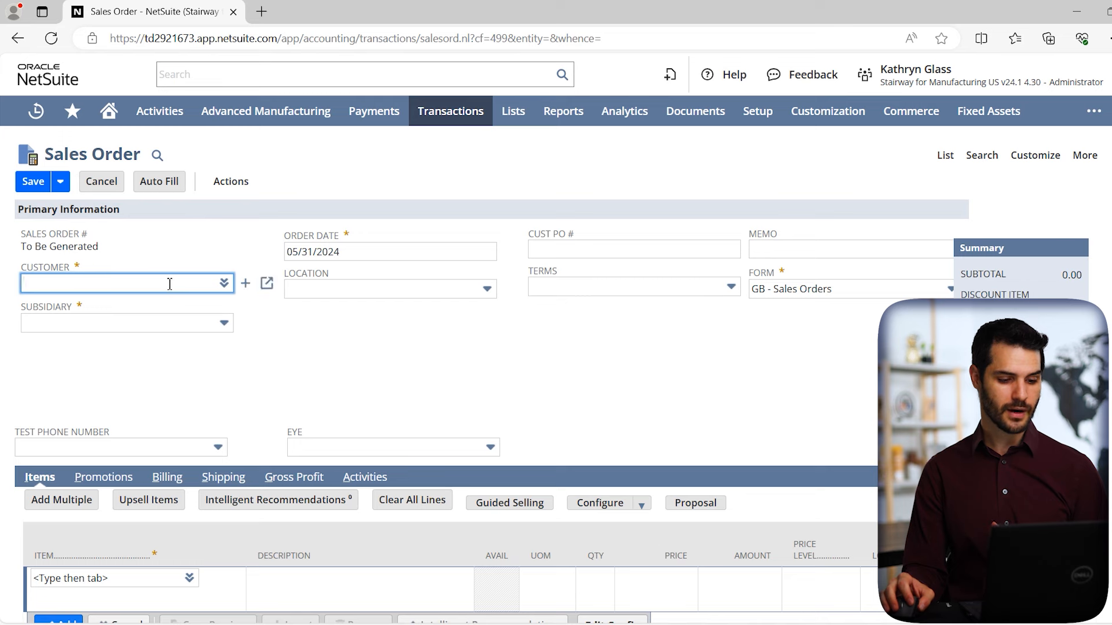
- Preview the Enhanced Sales Order Form on the order and return to the GB - Sales Orders form
left_click(825, 293)
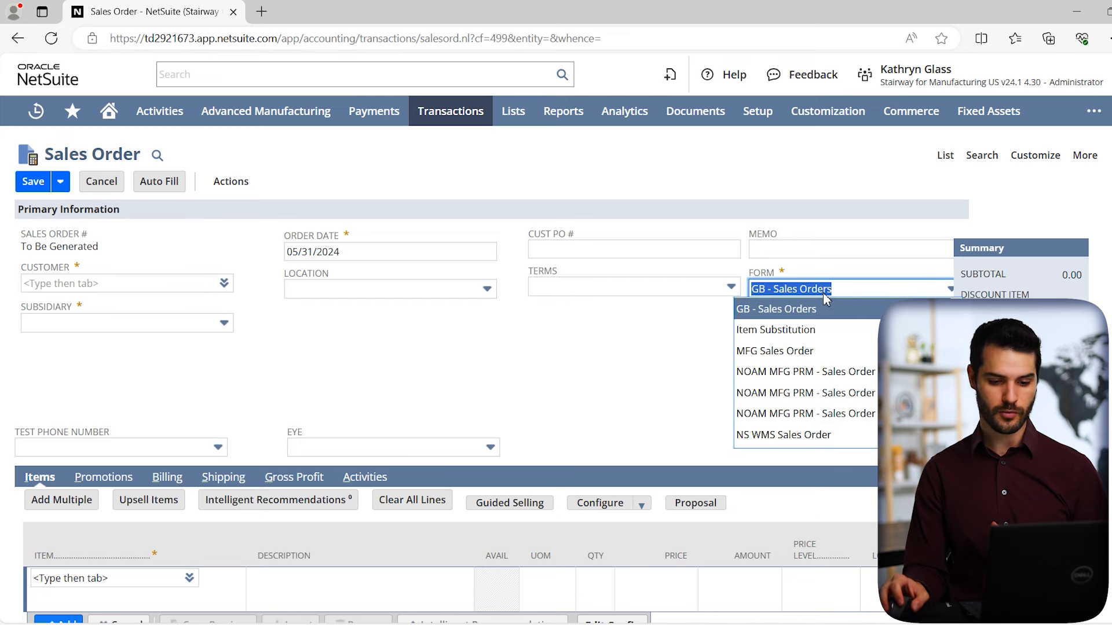
scroll(828, 316, "up", 2)
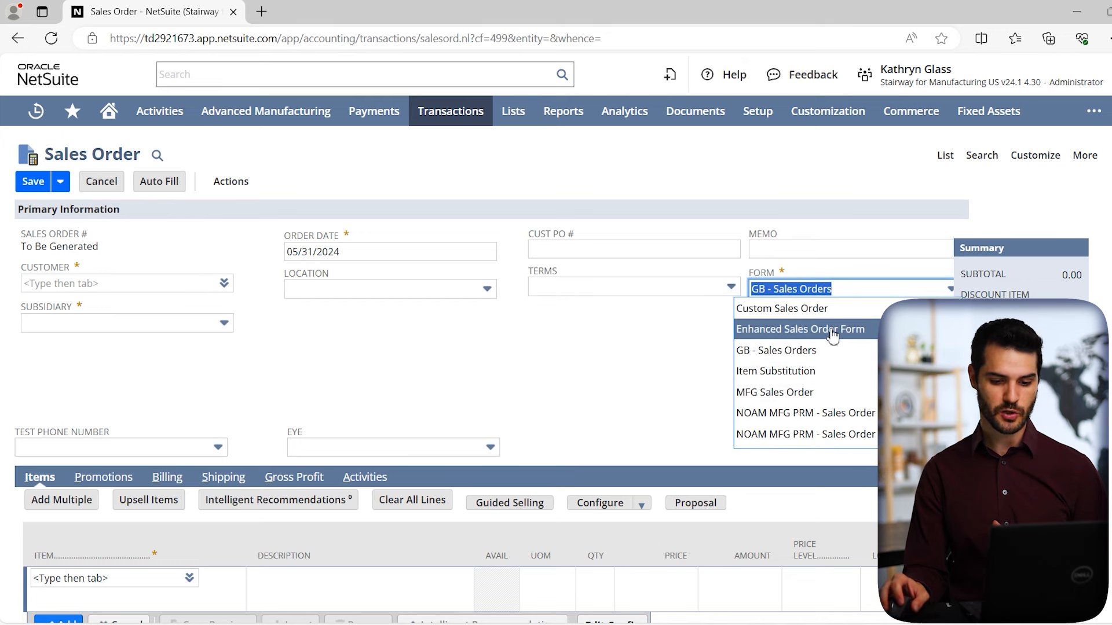
left_click(832, 331)
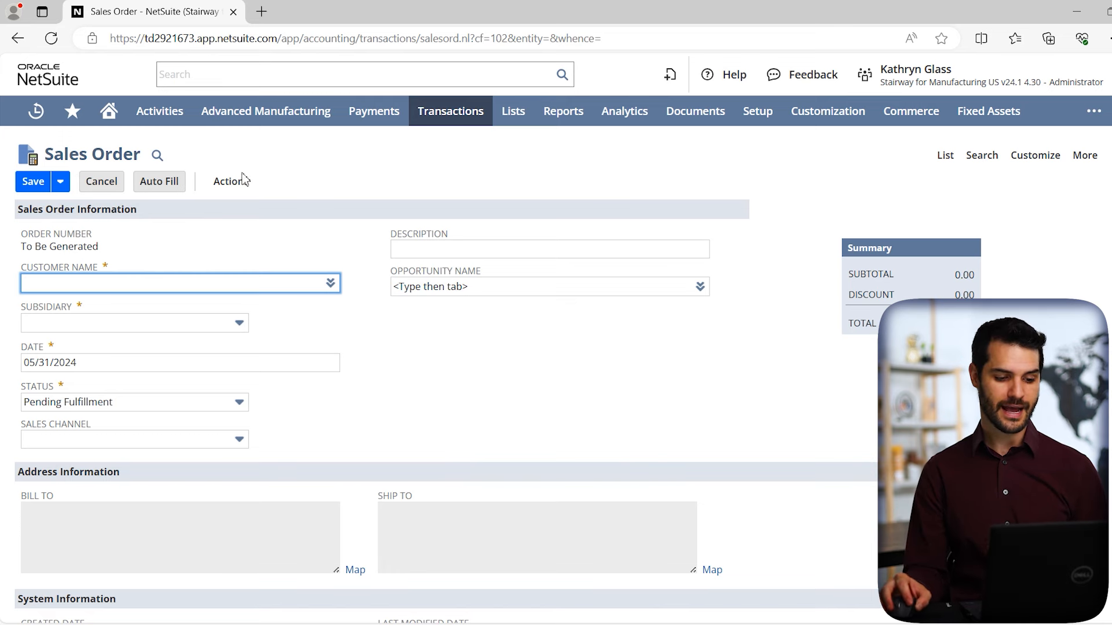
left_click(17, 39)
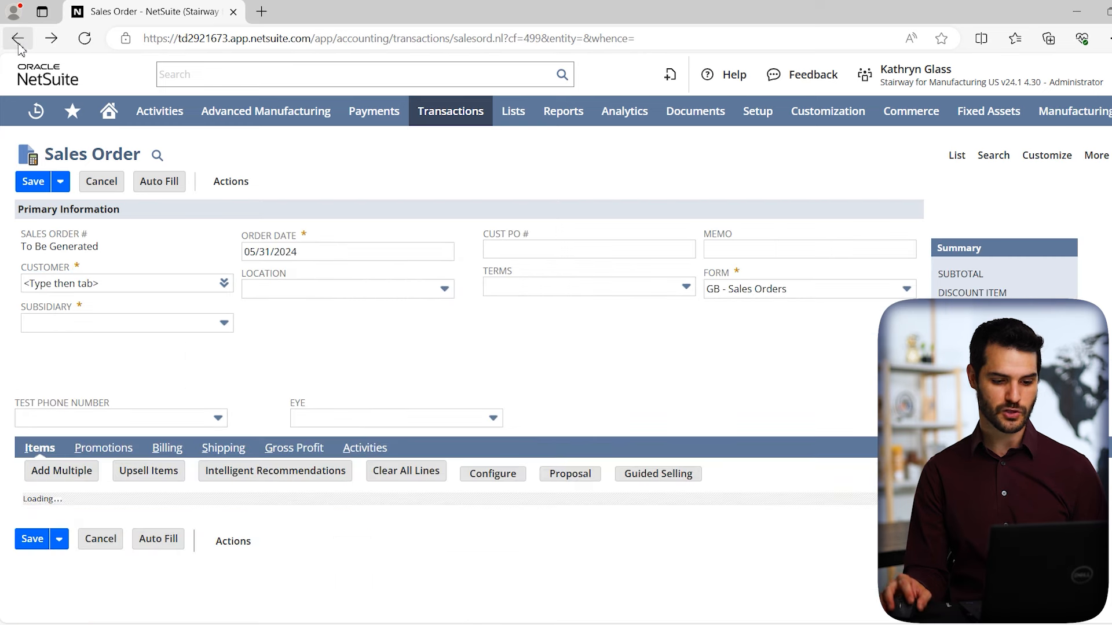
- Switch the order's form to the one named Sales Order
left_click(805, 299)
scroll(805, 330, "down", 2)
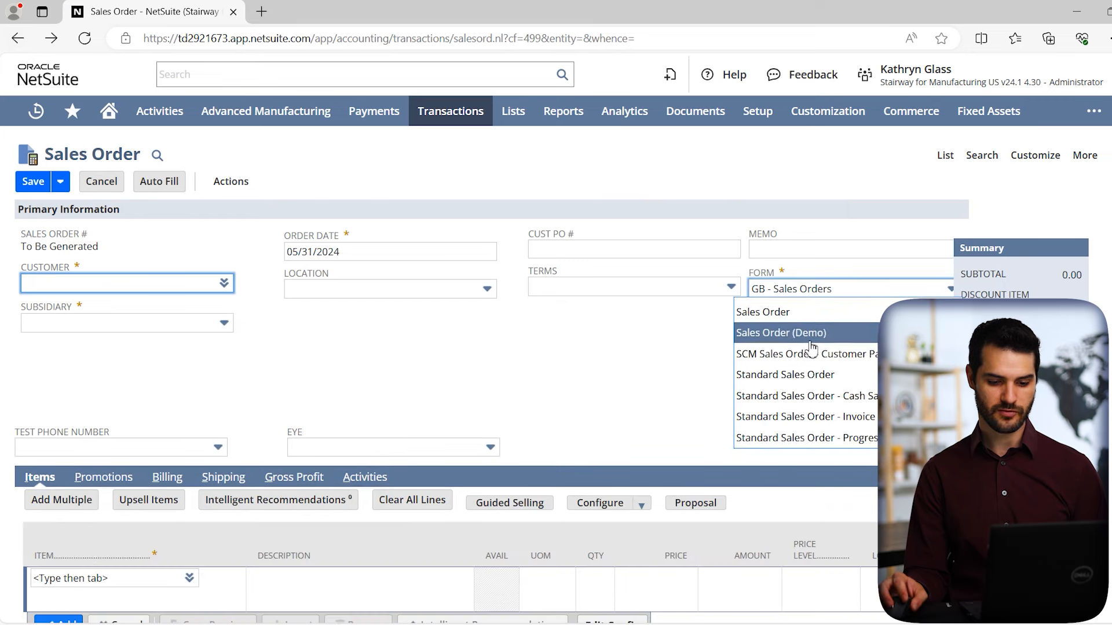
left_click(799, 313)
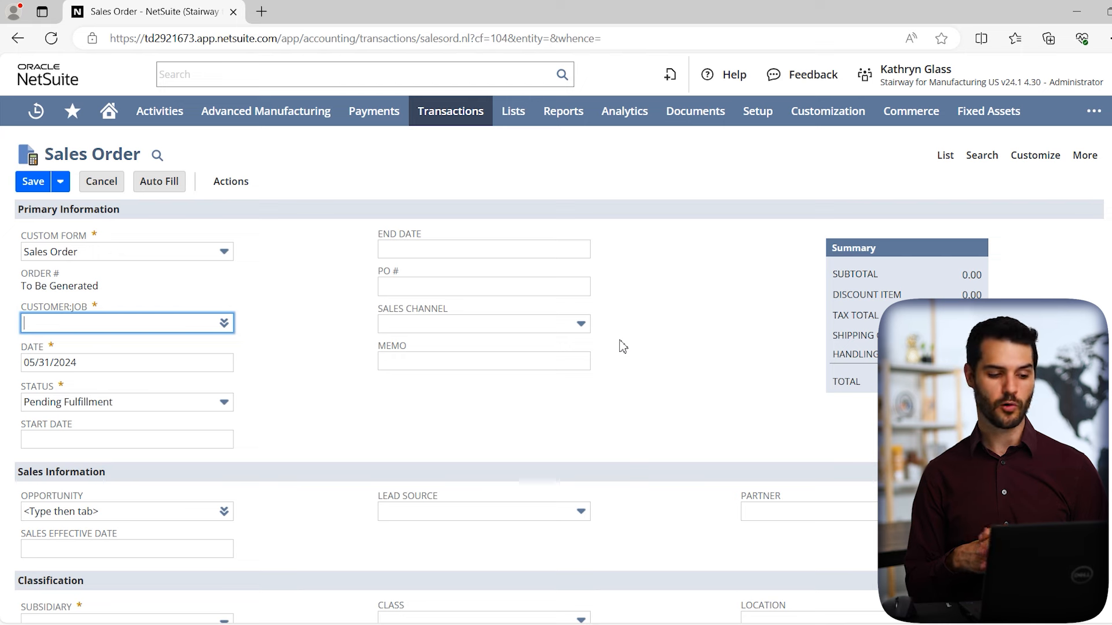
left_click(119, 267)
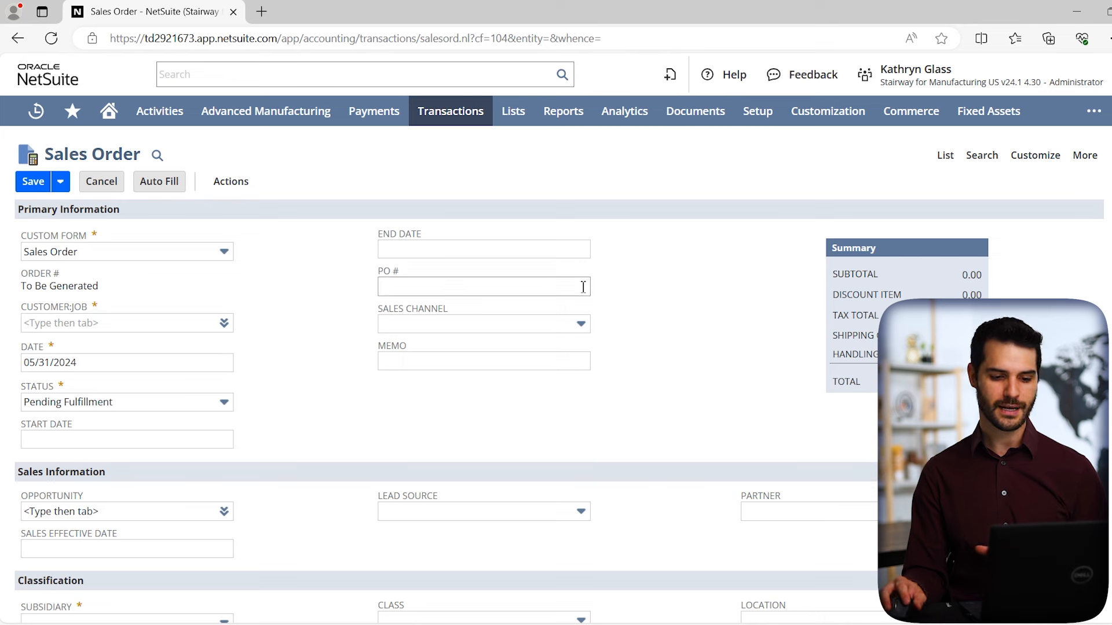
- Start a new custom body field from the sales order's customization options in a separate browser tab
mouse_move(816, 124)
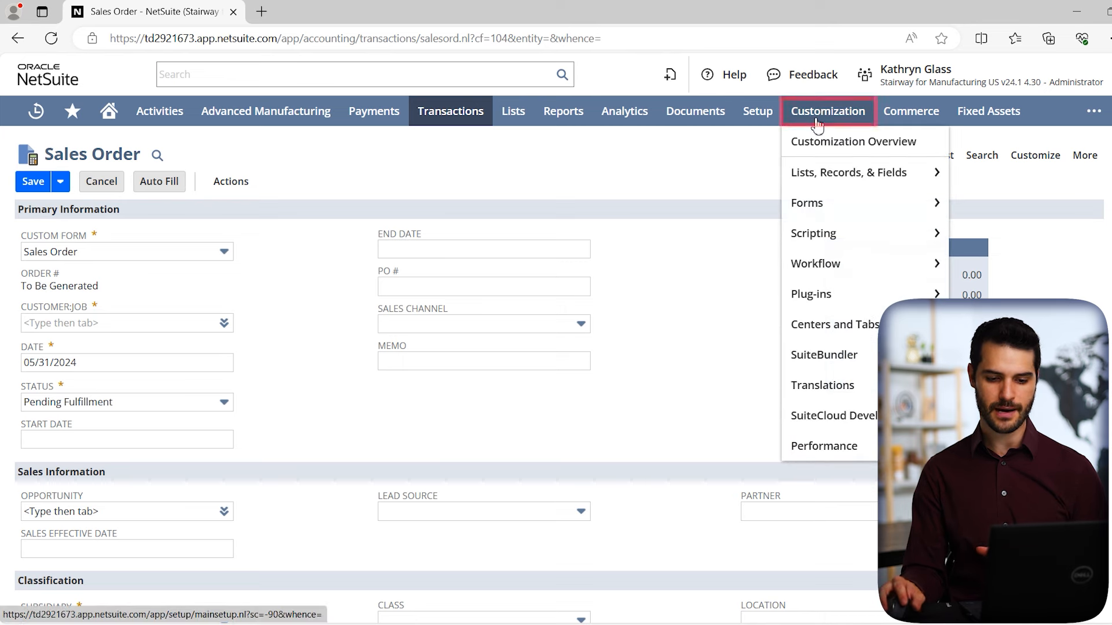
mouse_move(846, 212)
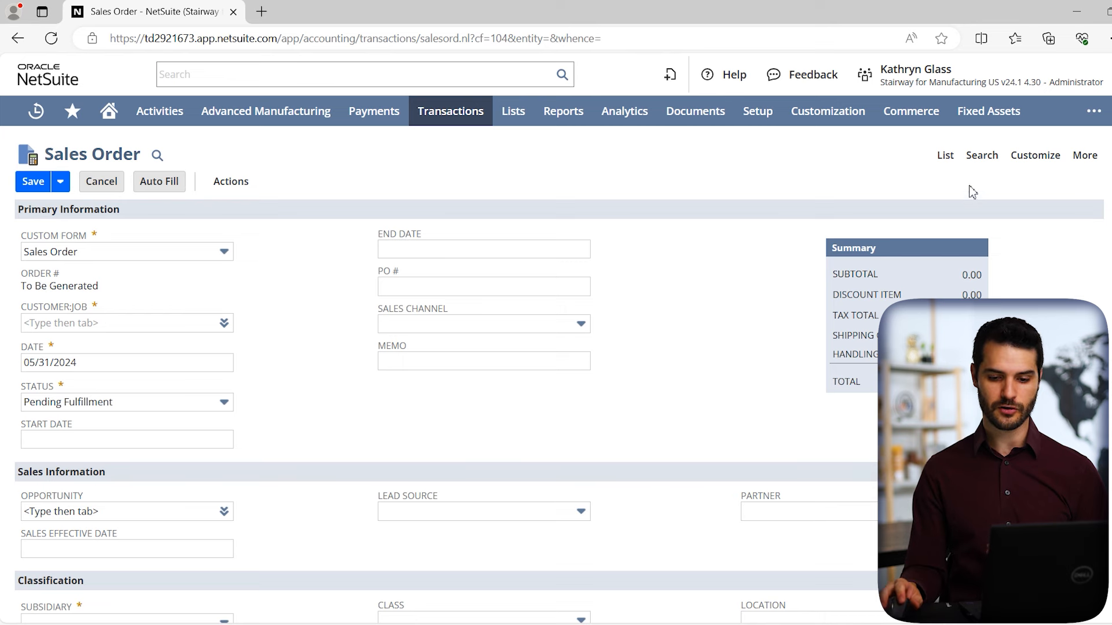
mouse_move(1034, 168)
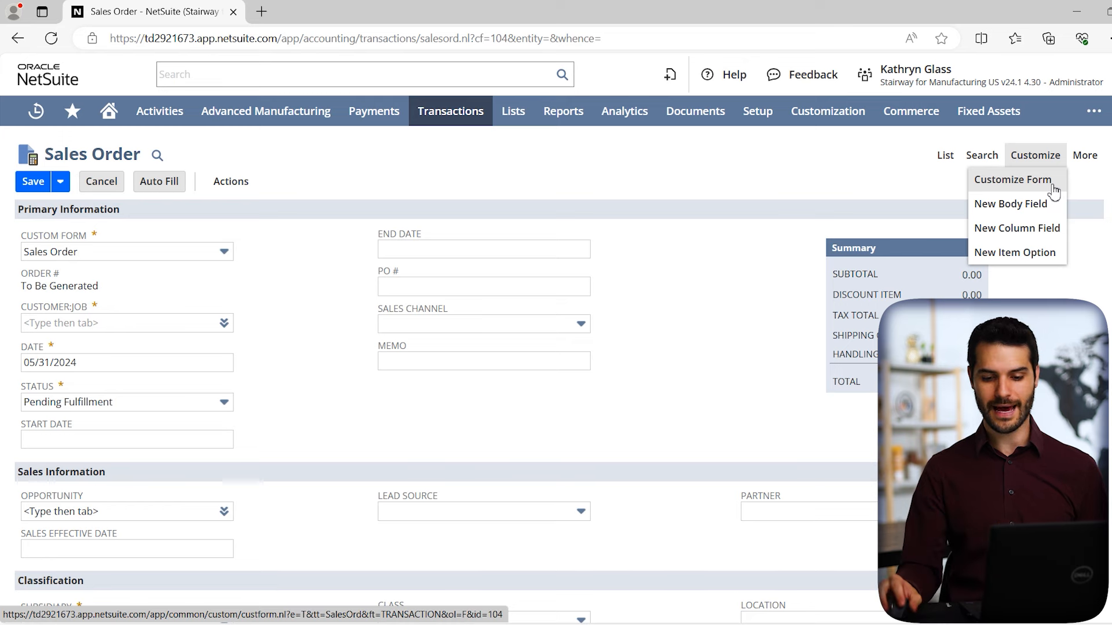
middle_click(1050, 215)
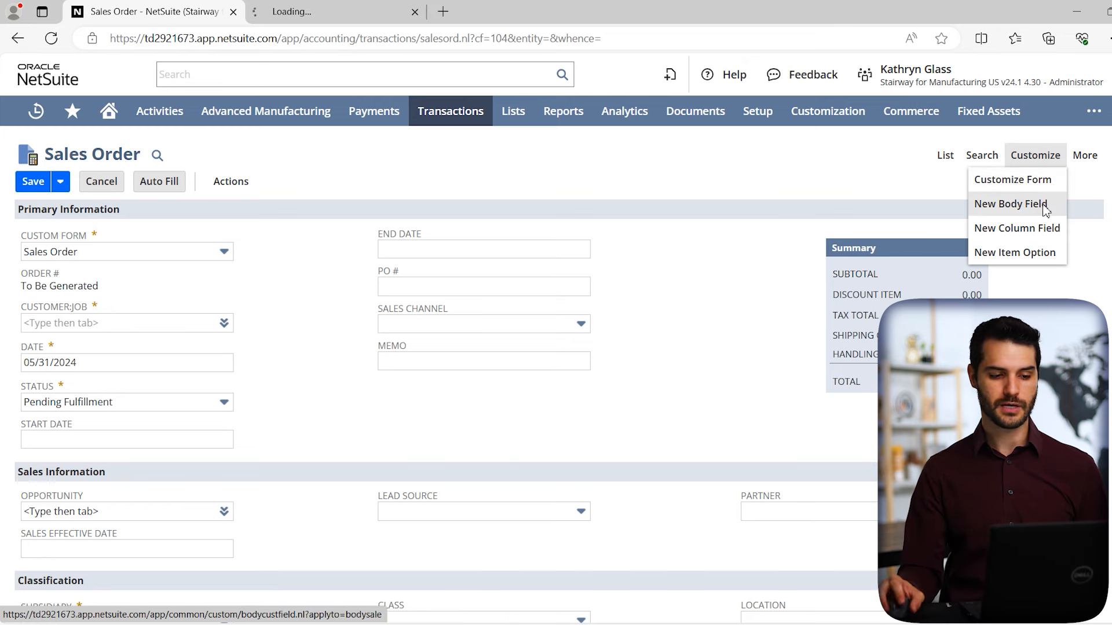
left_click(360, 15)
left_click(306, 236)
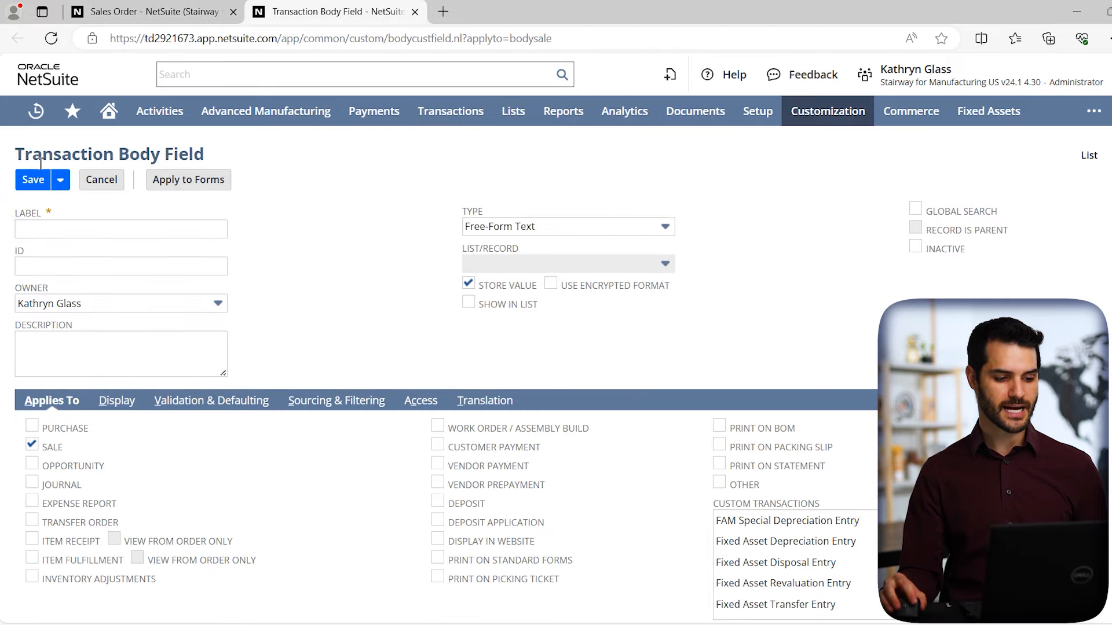
- Label the new transaction body field "Gift"
left_click(107, 232)
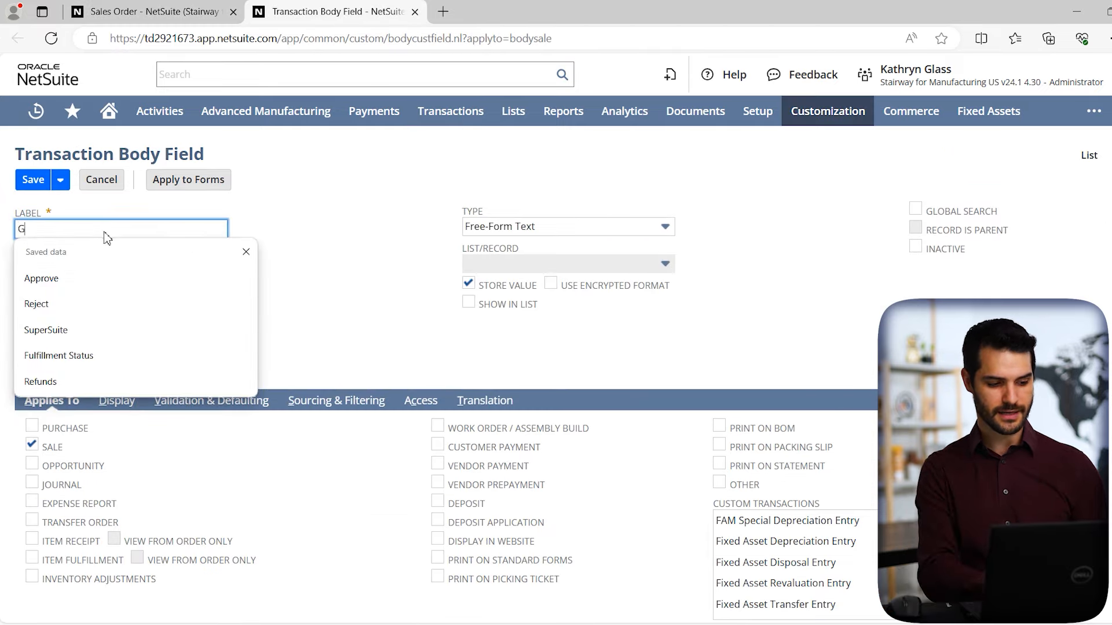
type("Gift")
left_click(340, 277)
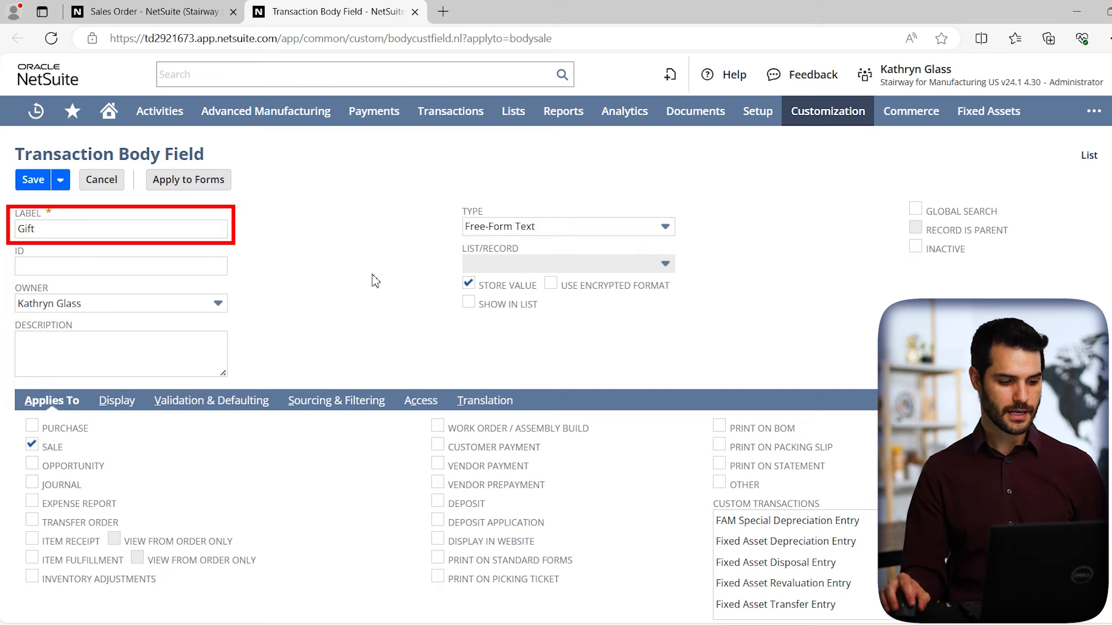
- Enter the field description "When checked, this field indicates that the customer intends to gift this item to another person."
left_click(104, 354)
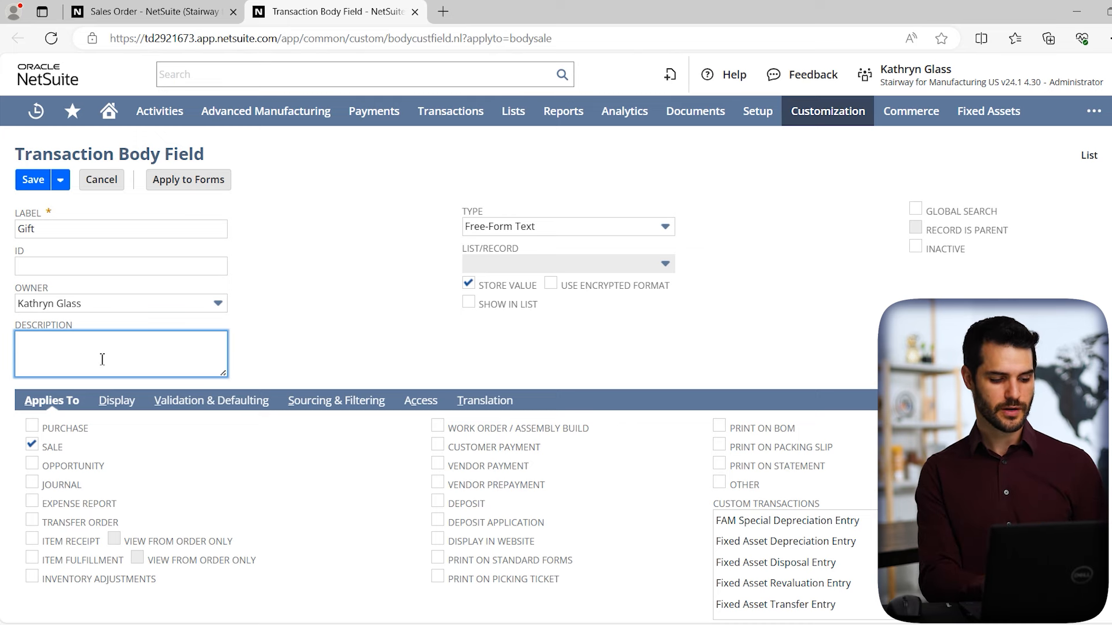
type("When checked,")
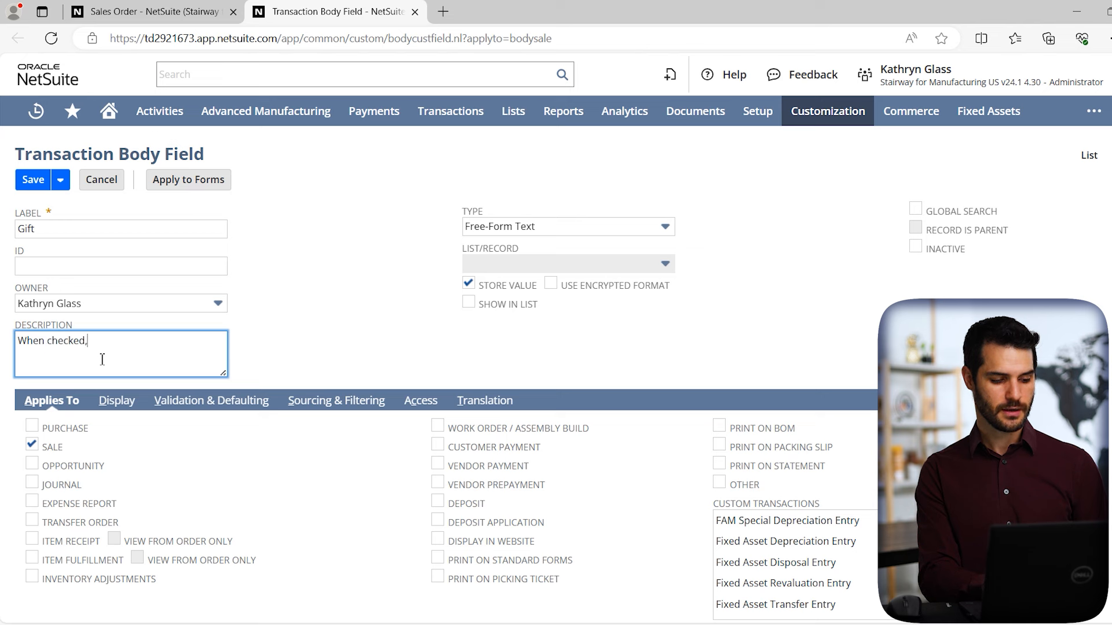
type(" this field indicates")
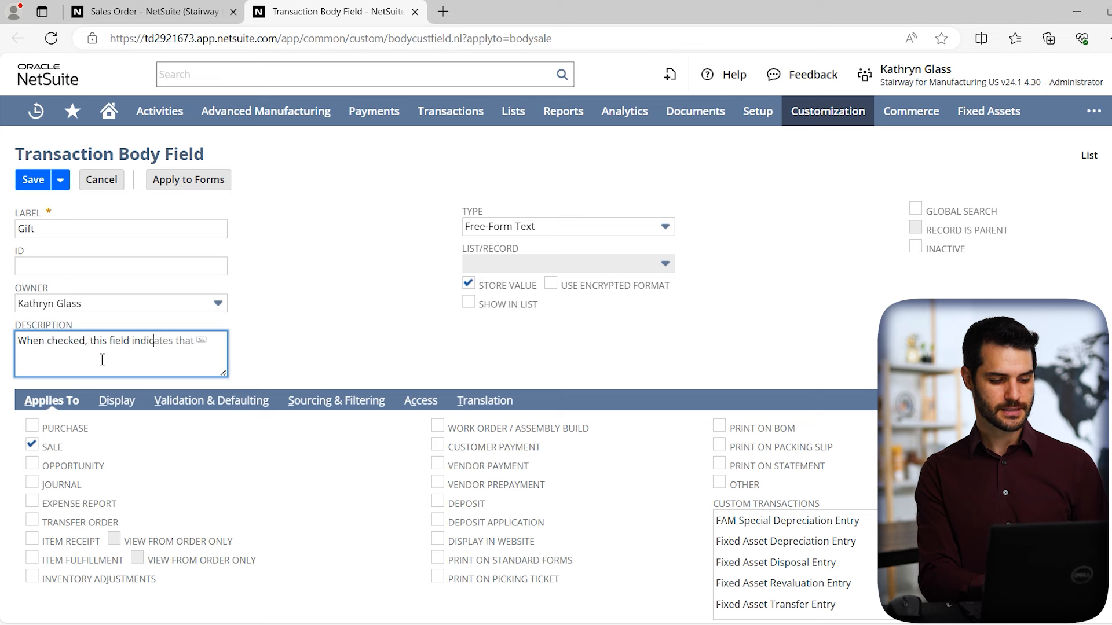
type(" that the customer ")
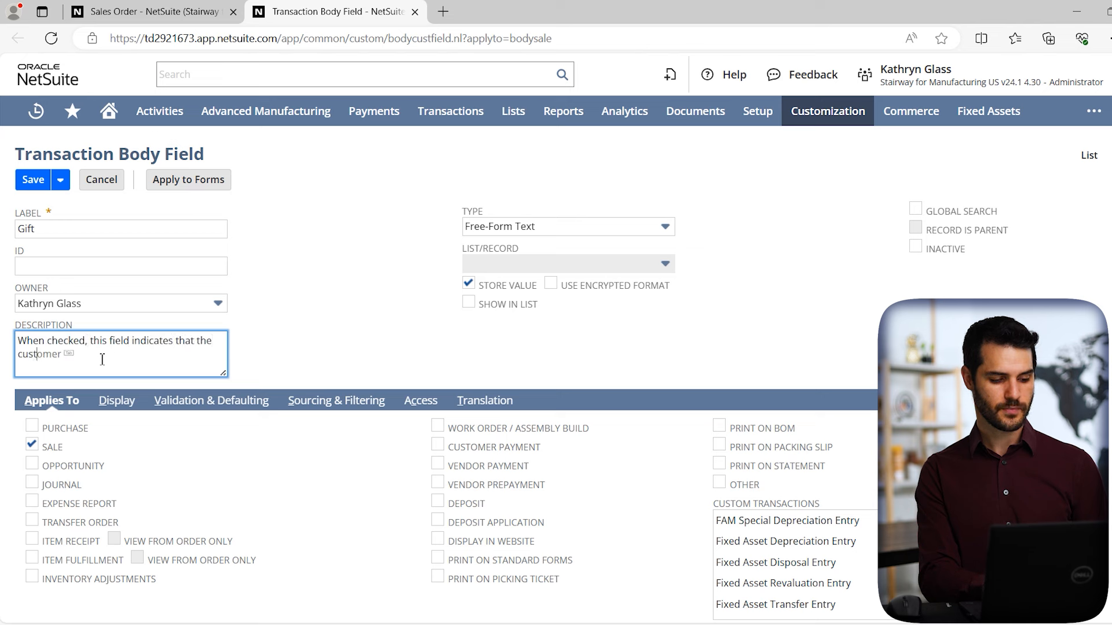
type("intends to gif")
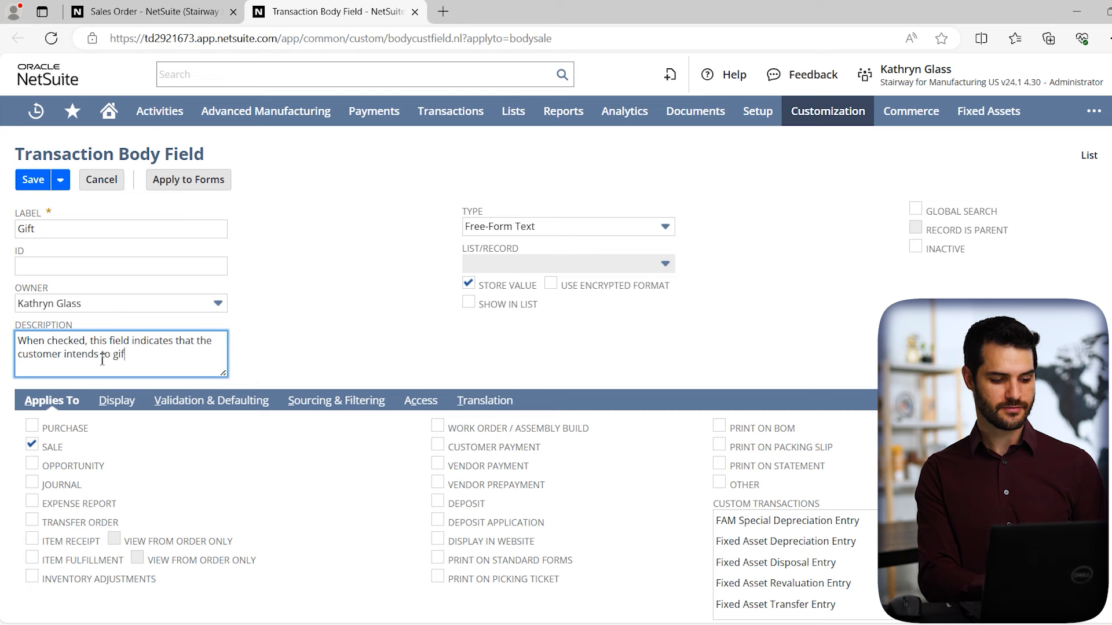
type("t this item to ano")
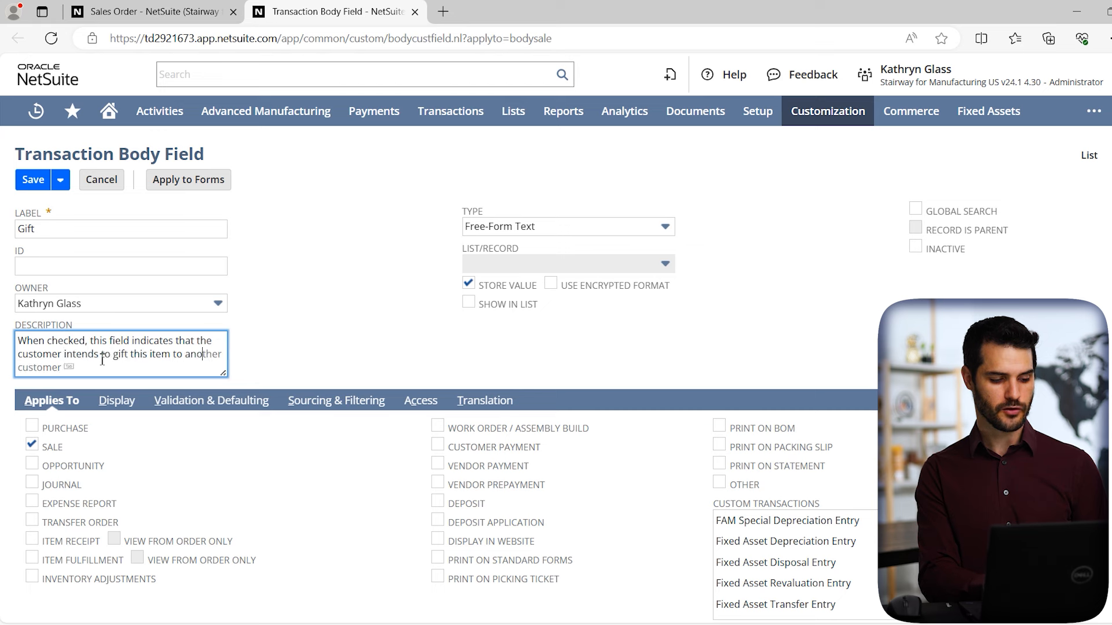
type("ther person.")
key("Tab")
double_click(335, 283)
left_click(298, 340)
left_click(579, 226)
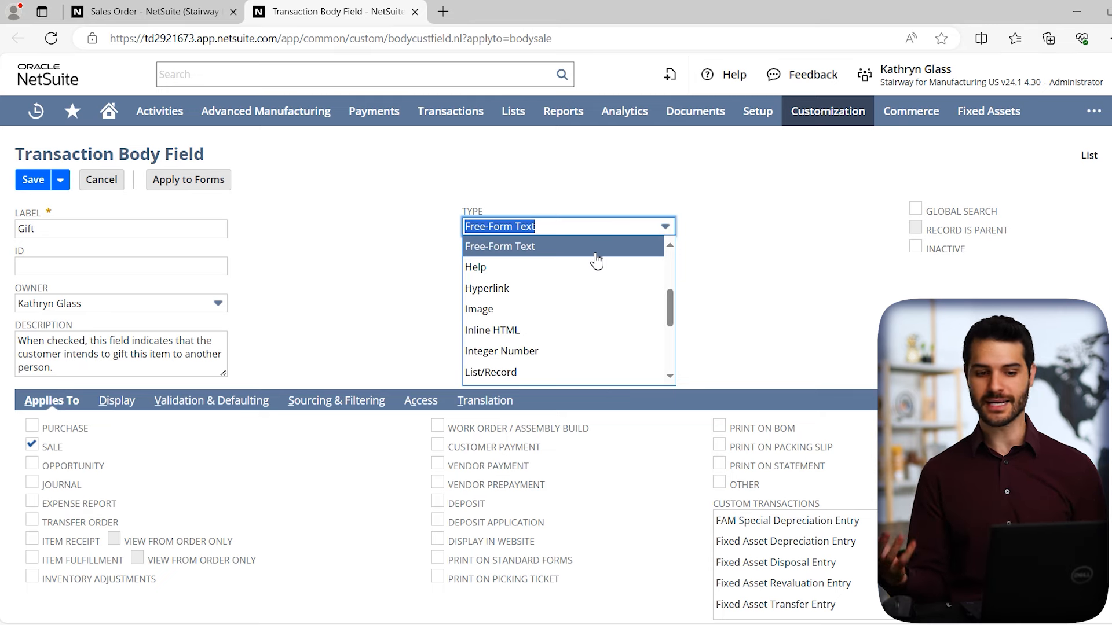
left_click(391, 249)
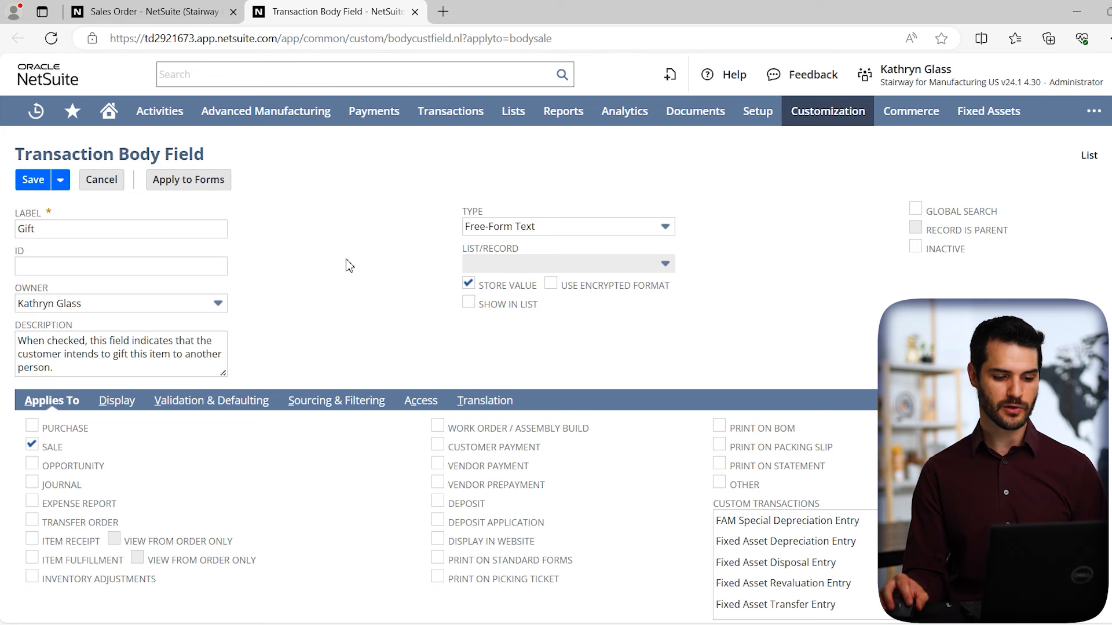
left_click(527, 230)
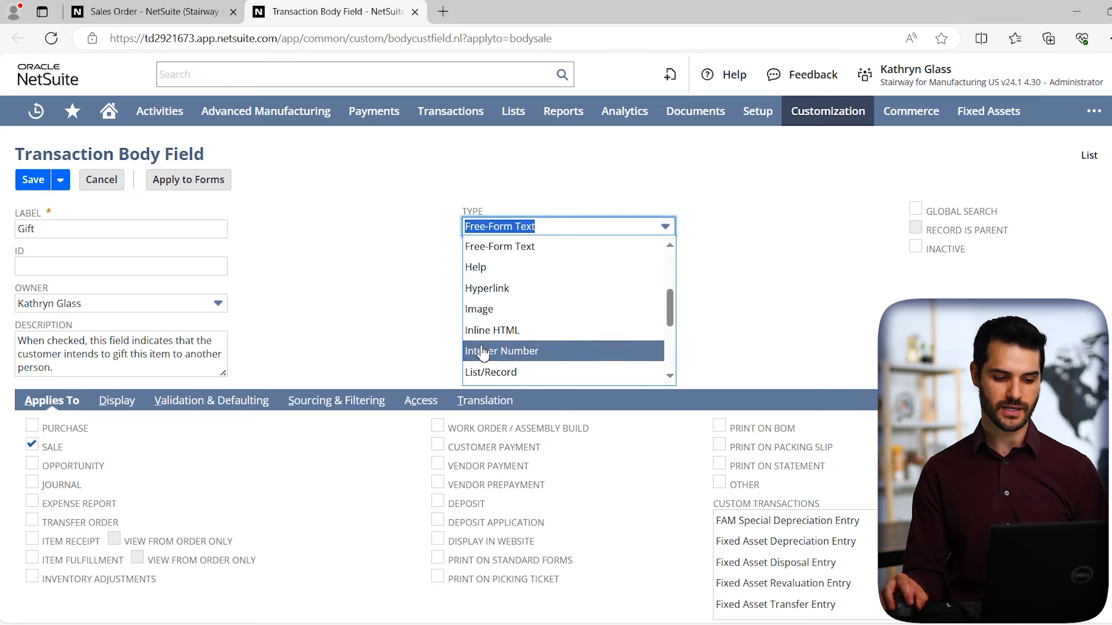
left_click(312, 250)
double_click(45, 229)
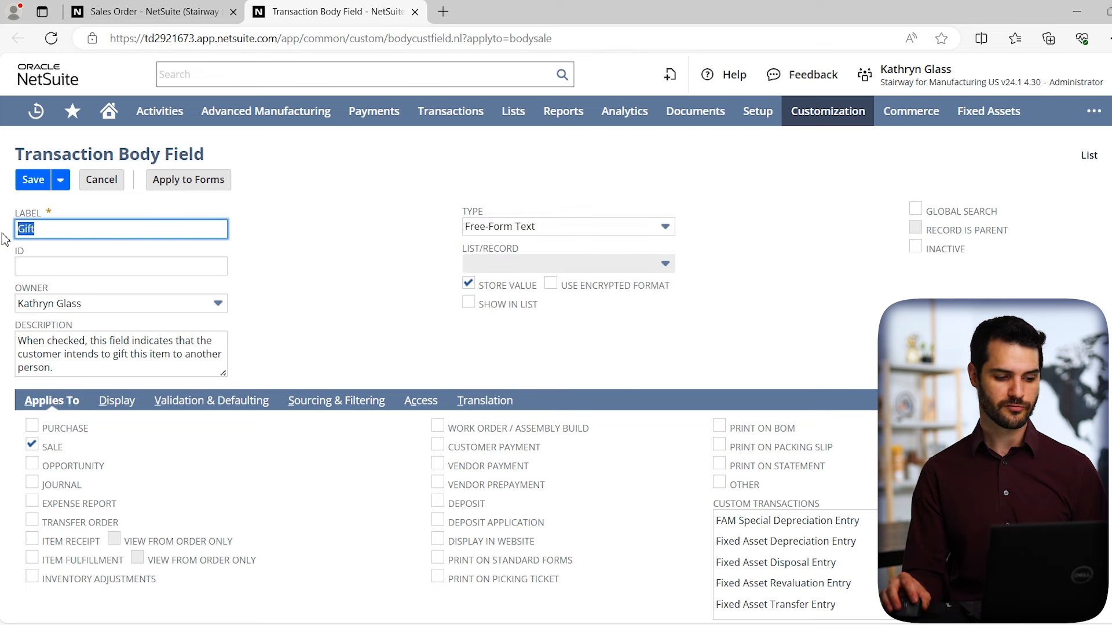
left_click(301, 238)
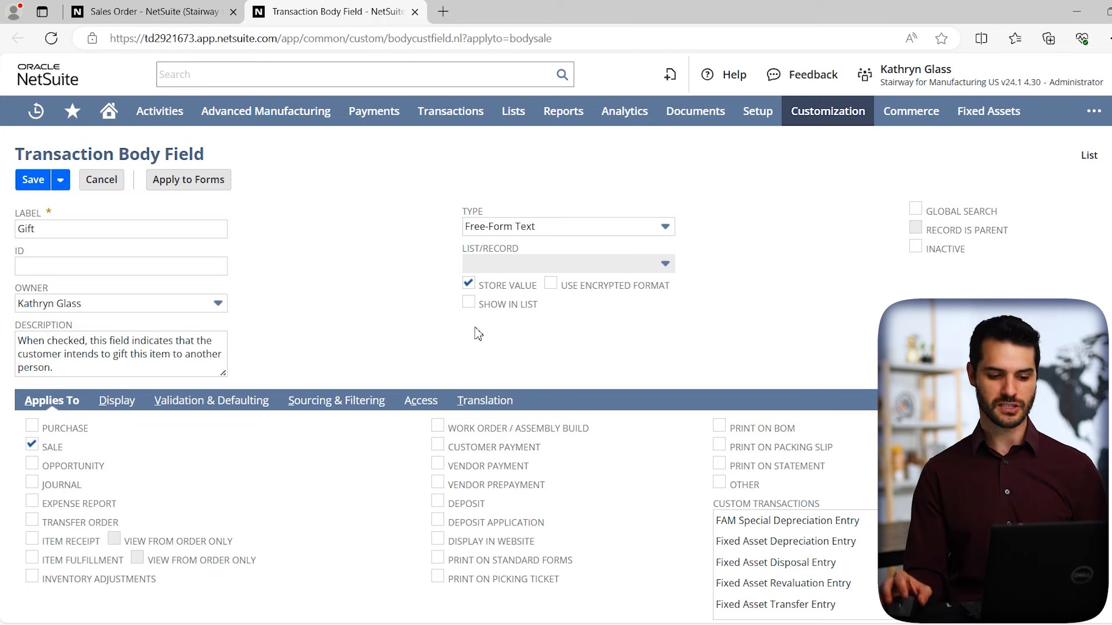
- Set the Gift field's type to Check Box
left_click(547, 227)
scroll(546, 290, "down", 3)
scroll(553, 334, "up", 5)
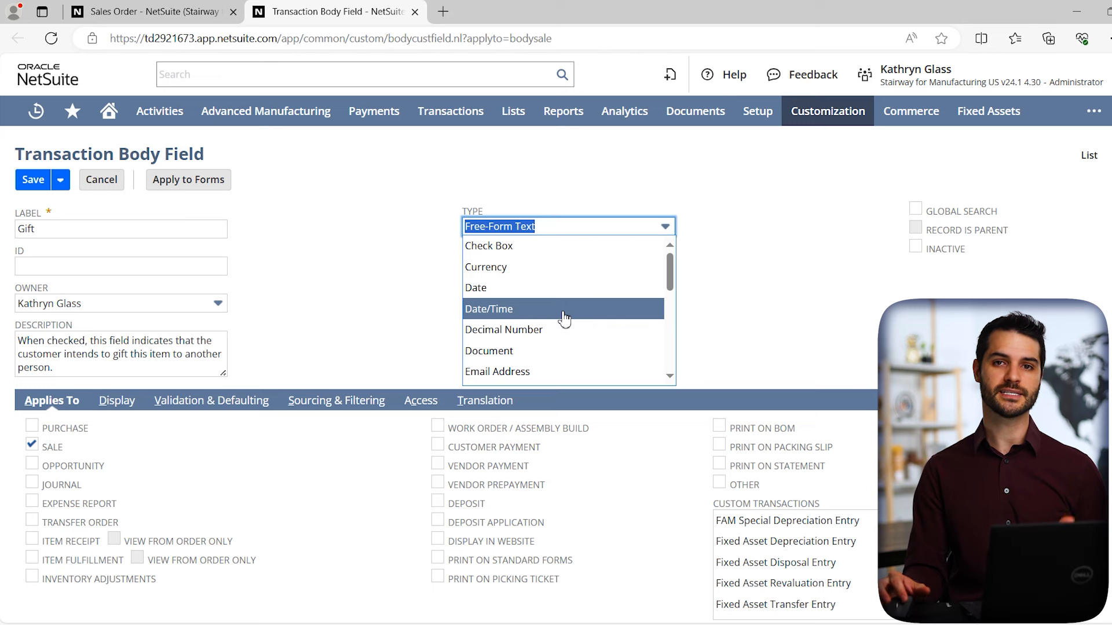
left_click(534, 247)
left_click(738, 247)
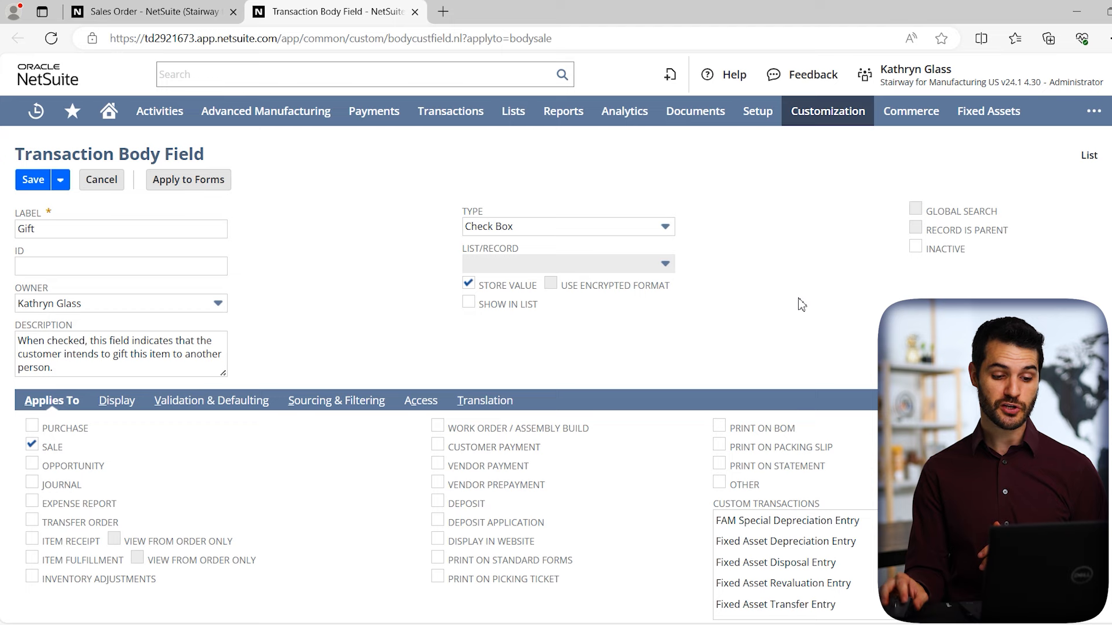
- Check the field help for the Use Encrypted Format option and close it
left_click(634, 291)
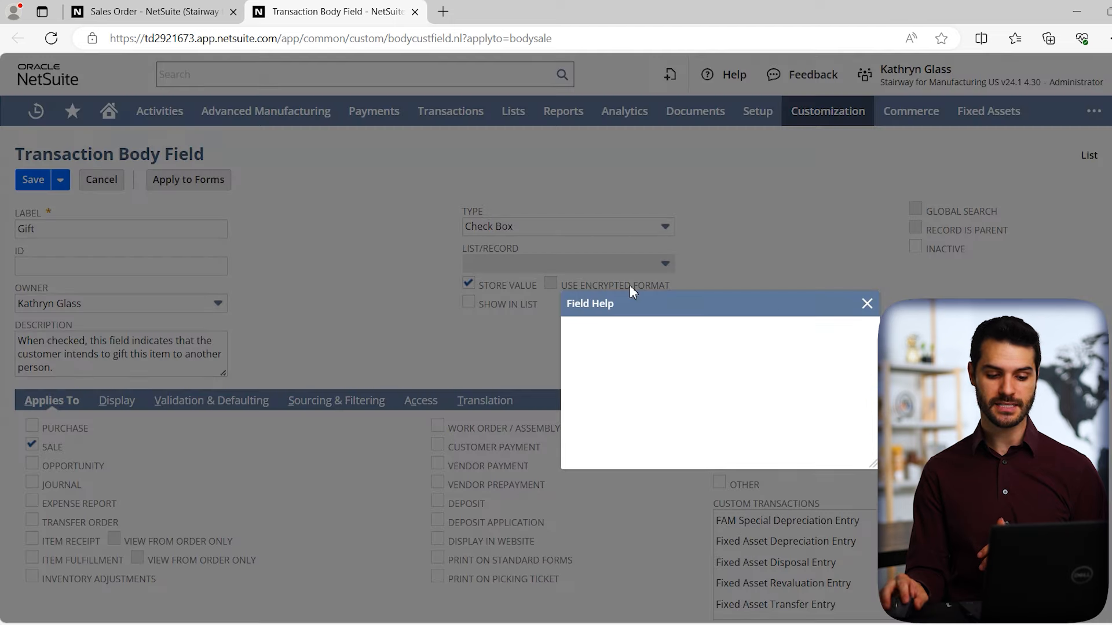
left_click(867, 304)
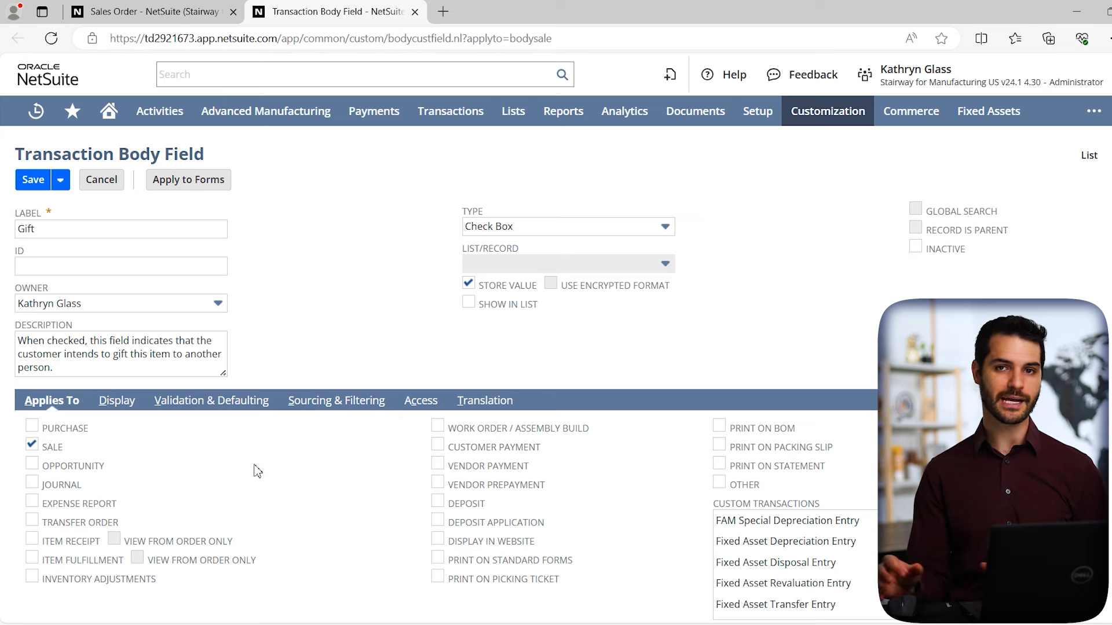
- Review the available subtab choices in the Gift field's display settings
left_click(124, 405)
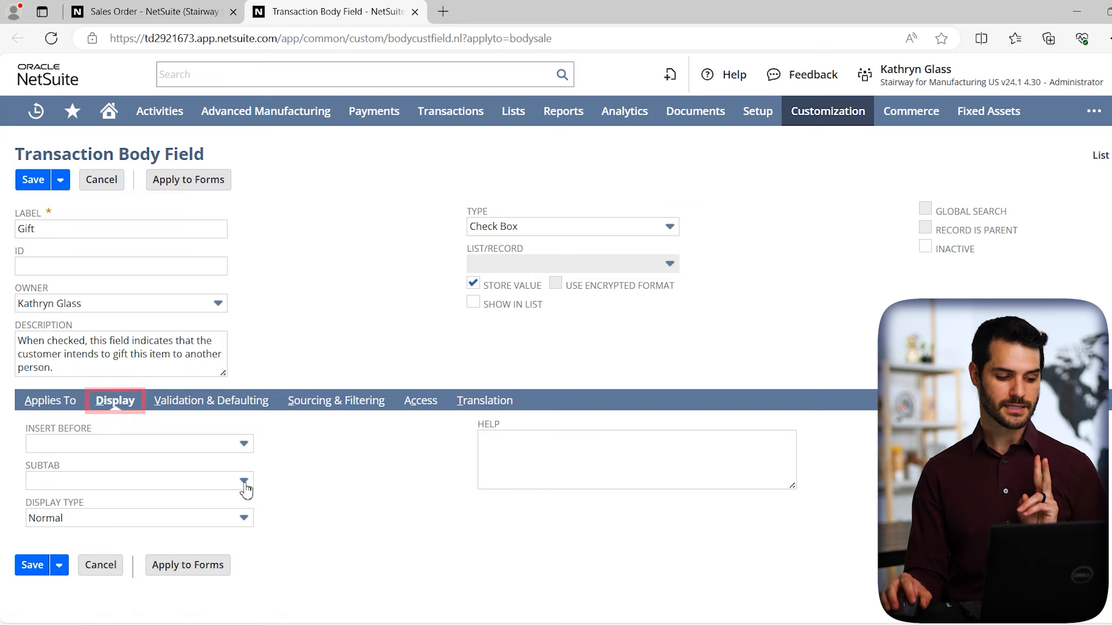
left_click(209, 489)
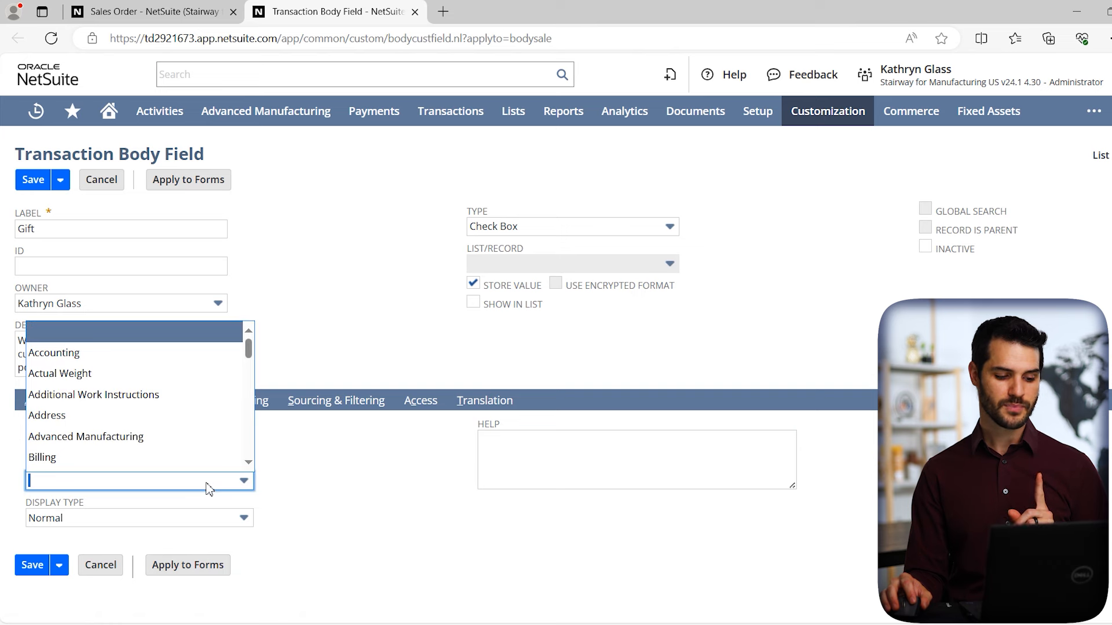
left_click(403, 472)
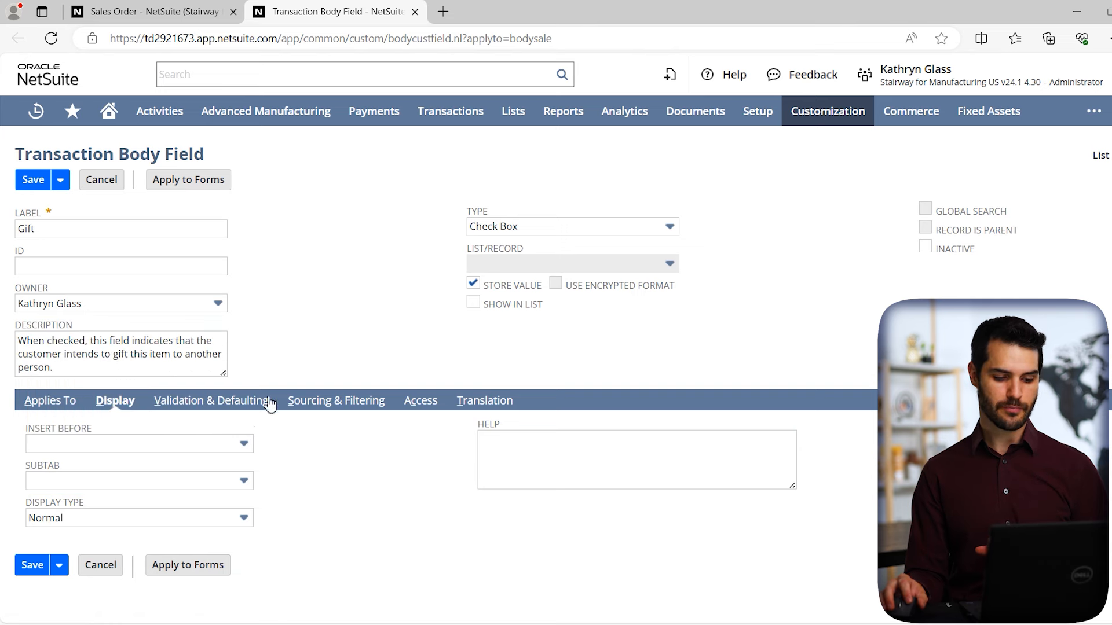
- Examine the subtabs and the Primary Information section of the Sales Order form for possible Gift field positions, and return to the field definition
left_click(157, 16)
scroll(340, 301, "down", 8)
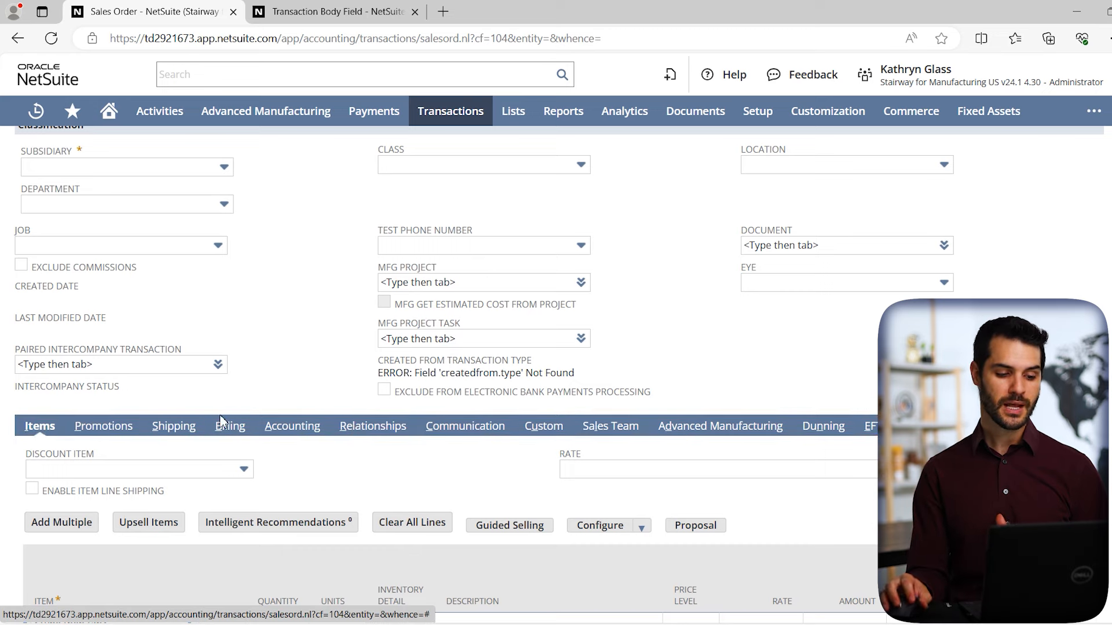
scroll(283, 396, "up", 1)
scroll(284, 395, "up", 4)
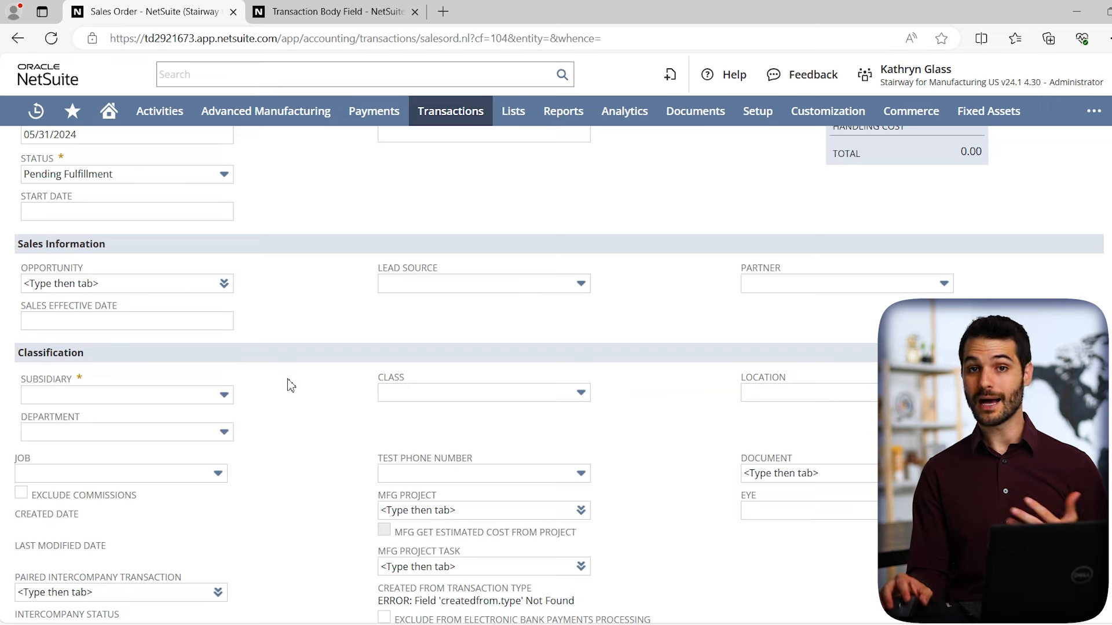
scroll(292, 388, "up", 4)
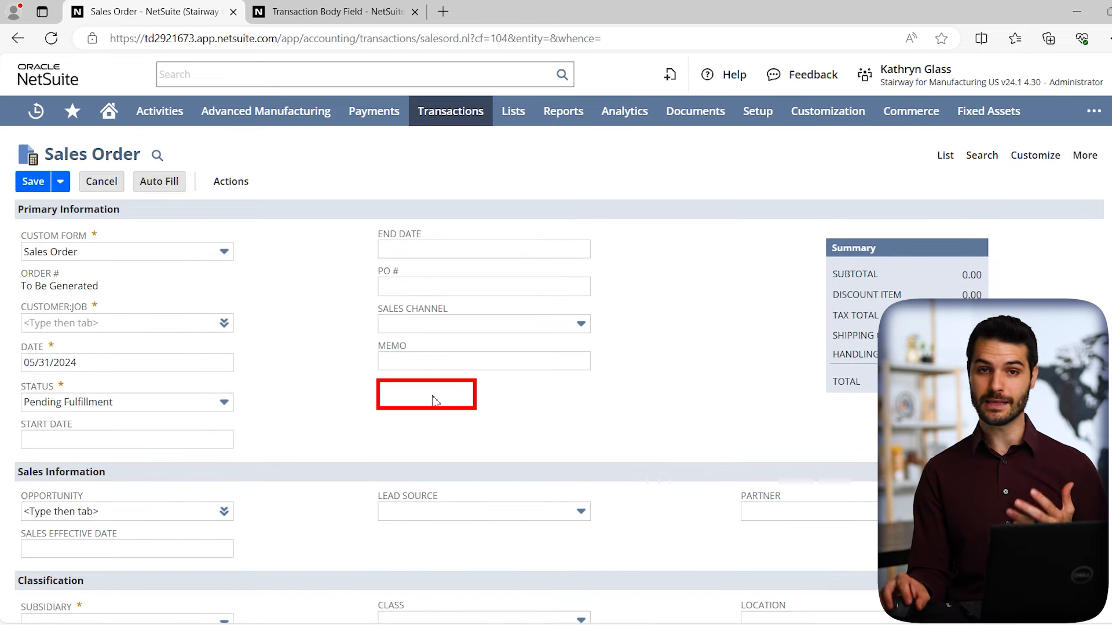
left_click(317, 13)
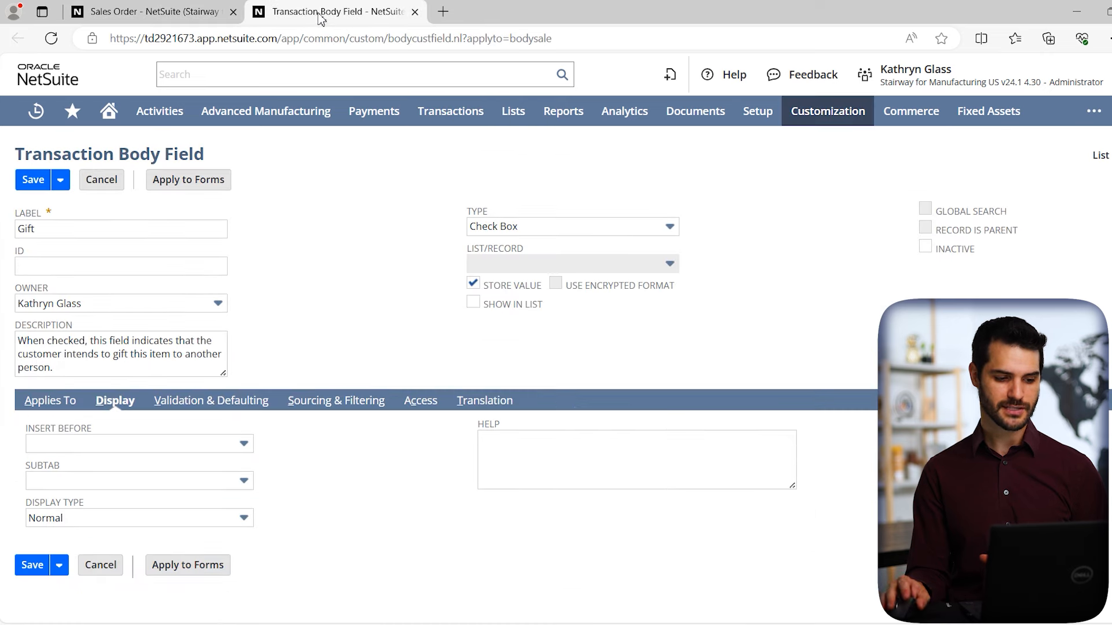
- Set the Gift field's subtab to Main
left_click(107, 483)
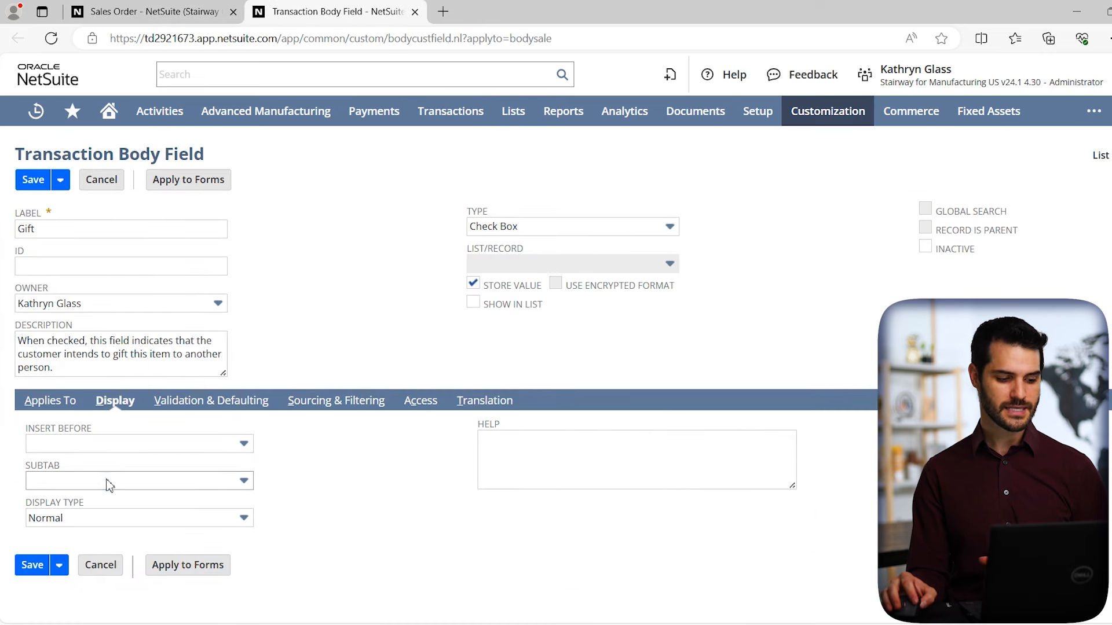
type("Main")
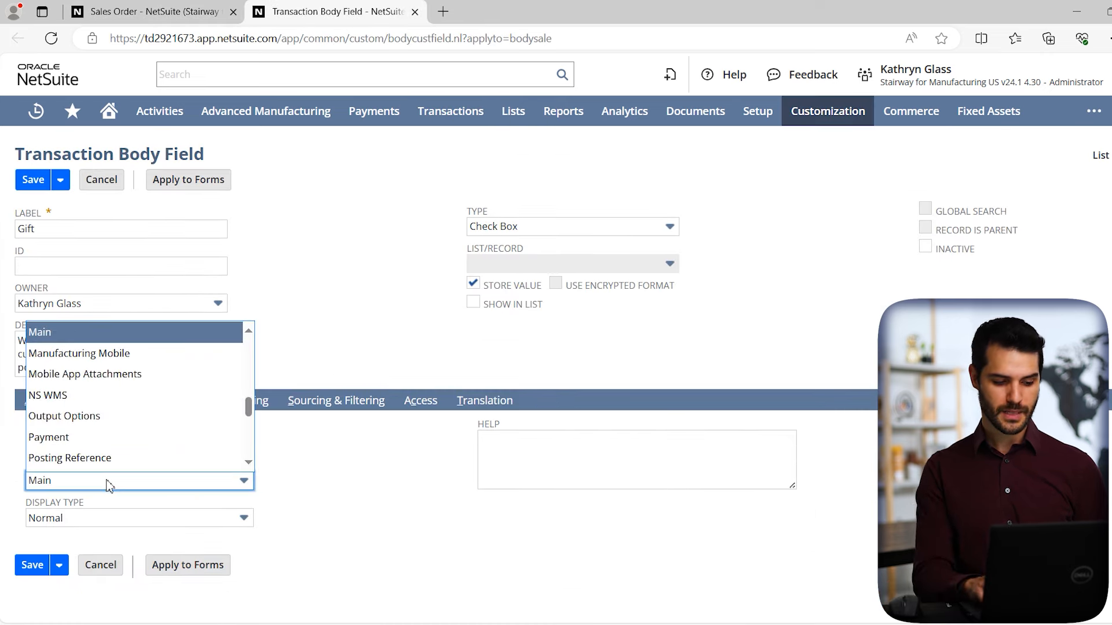
key("Return")
left_click(276, 485)
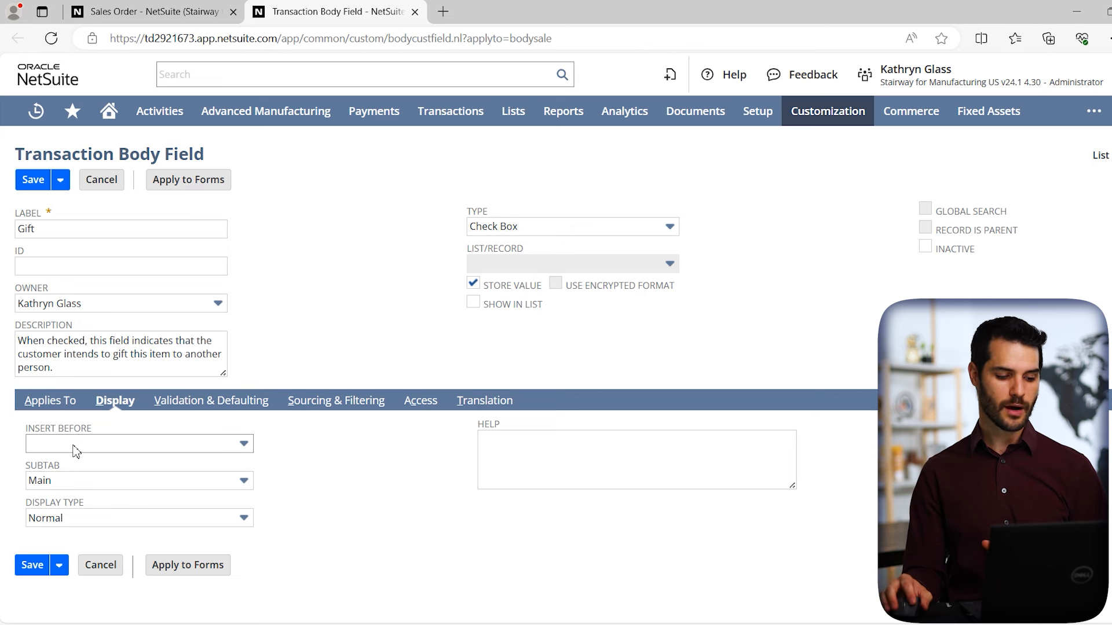
- Reset the Gift field's subtab to the blank choice
left_click(103, 489)
scroll(107, 463, "up", 5)
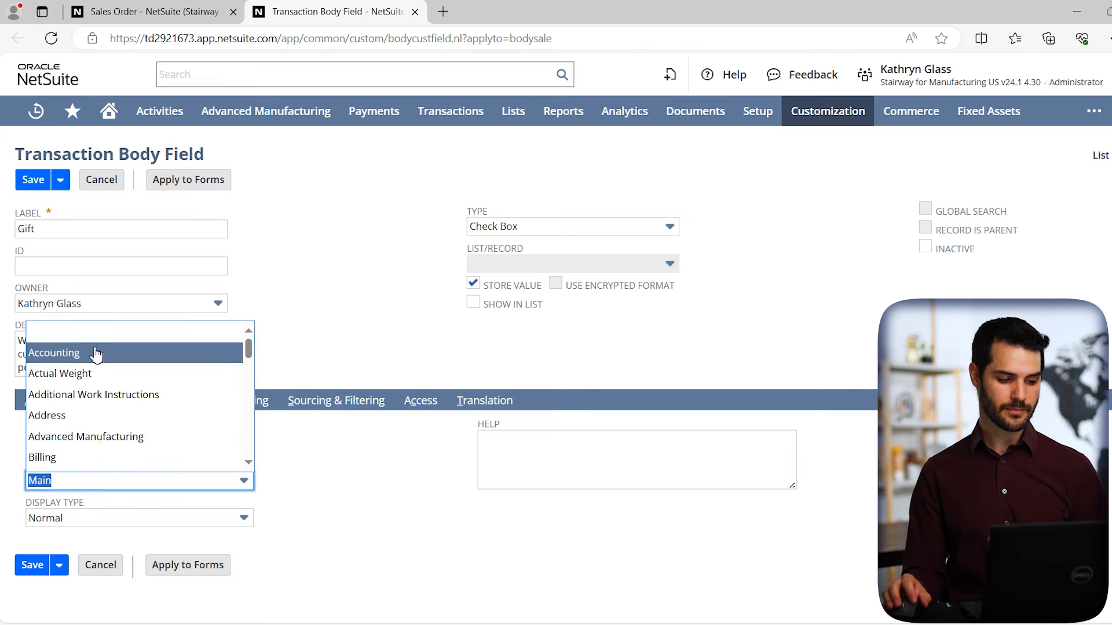
left_click(95, 332)
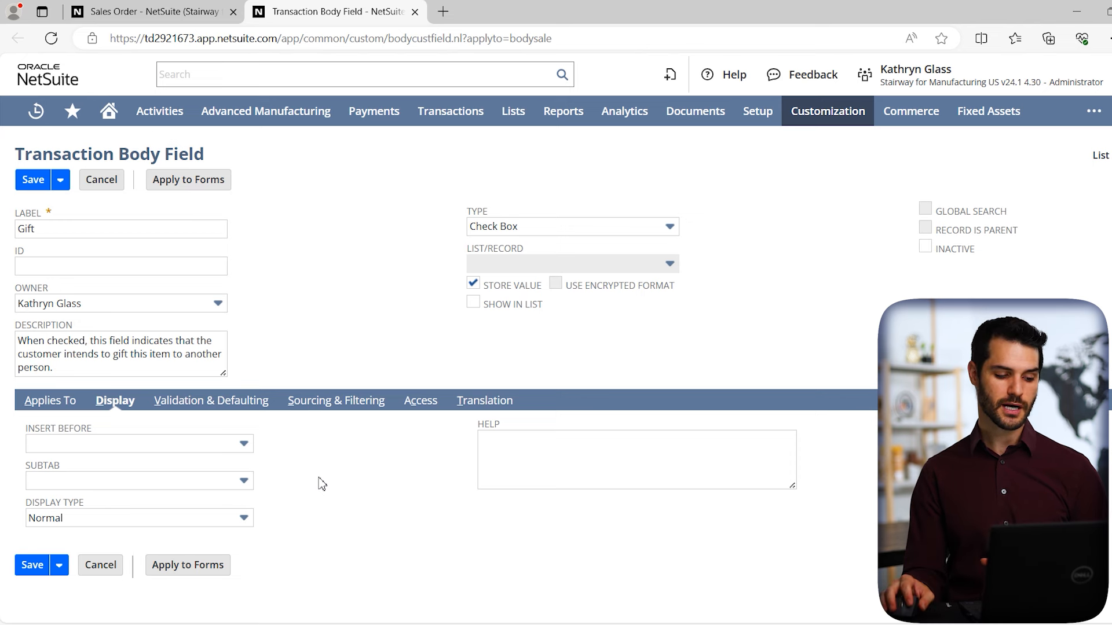
- Look through the display type options and examine the Order # field on the Sales Order form as an example of non-editable text
left_click(122, 518)
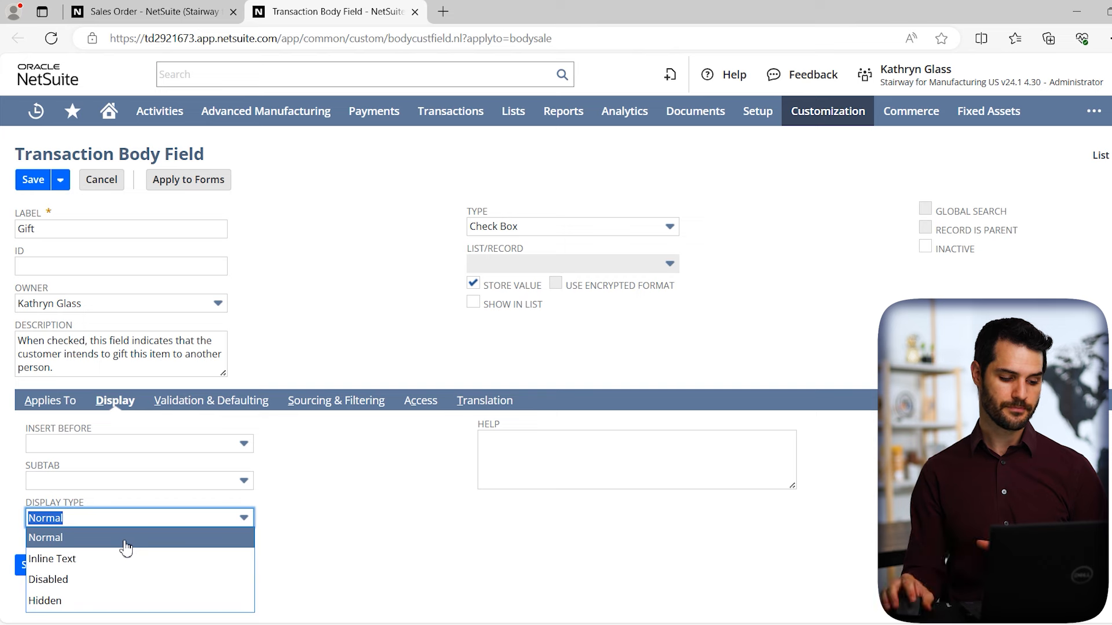
left_click(379, 493)
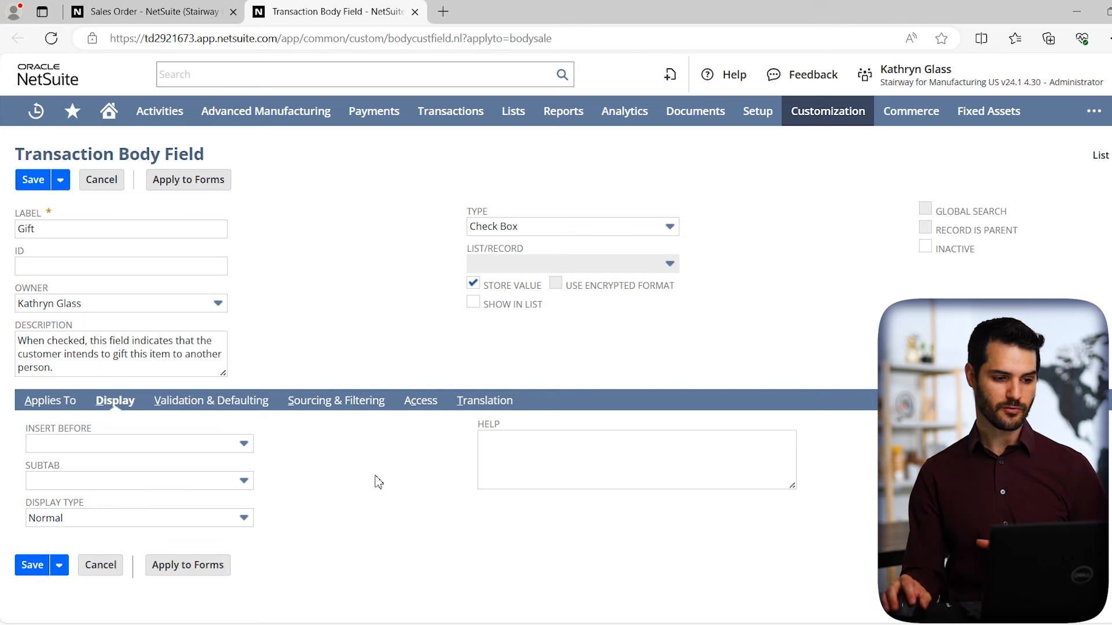
left_click(137, 12)
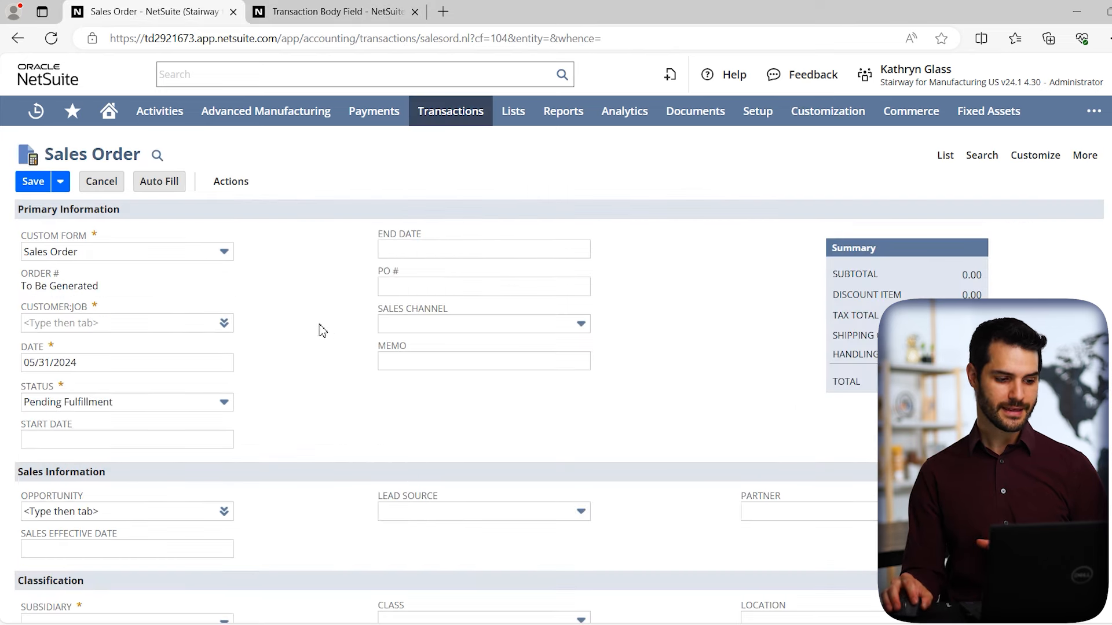
left_click_drag(33, 287, 114, 286)
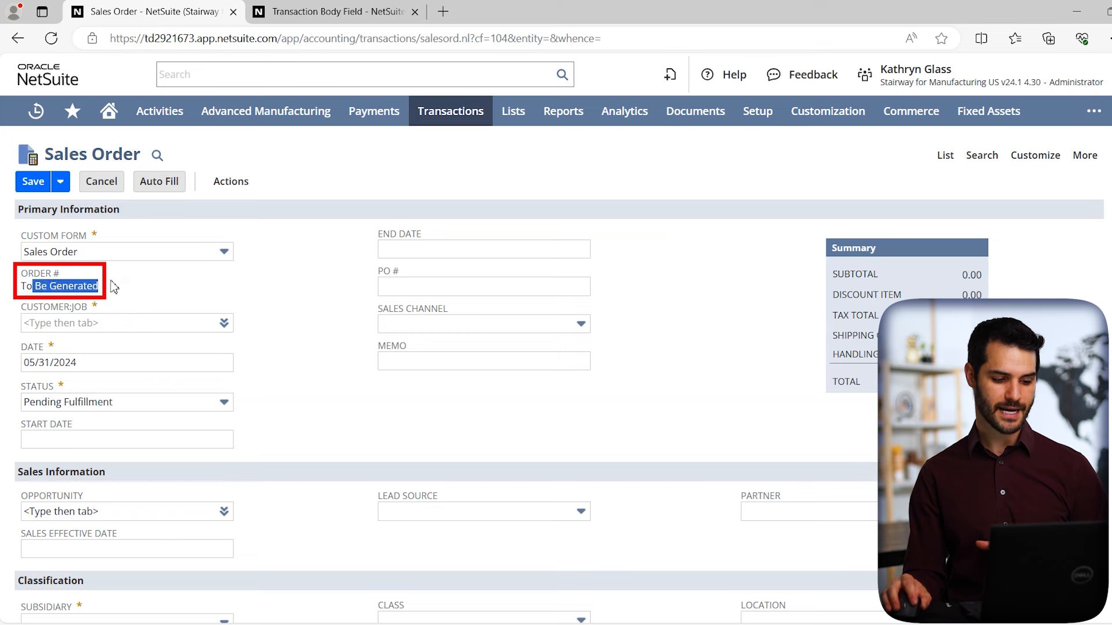
left_click(307, 327)
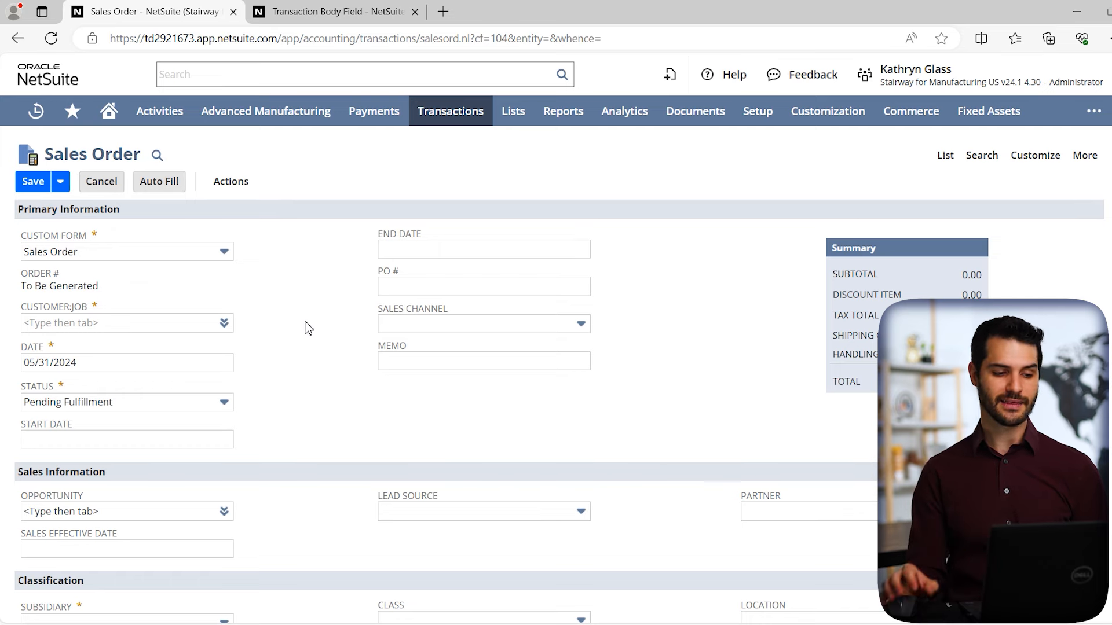
left_click(330, 10)
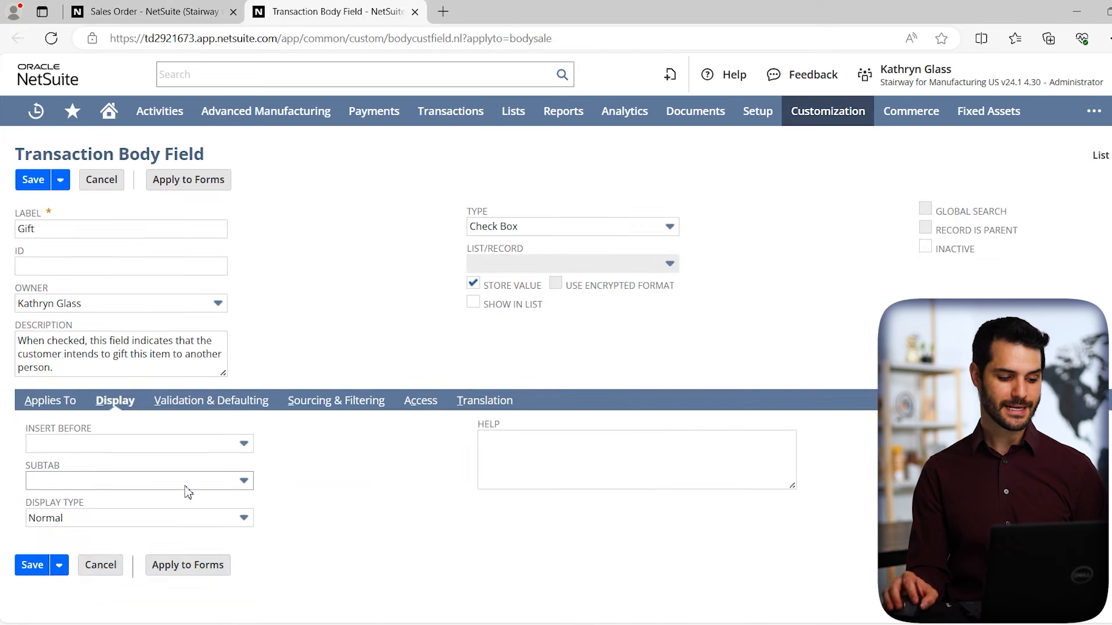
- Review the Gift field's display type choices again without changing the Normal setting
left_click(99, 521)
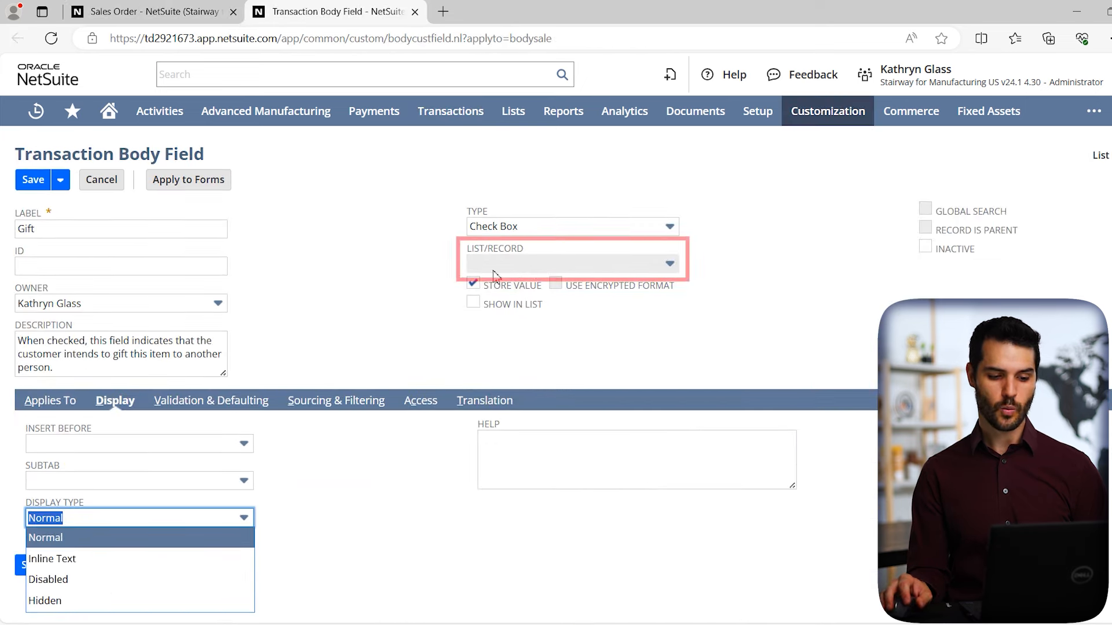
left_click(422, 273)
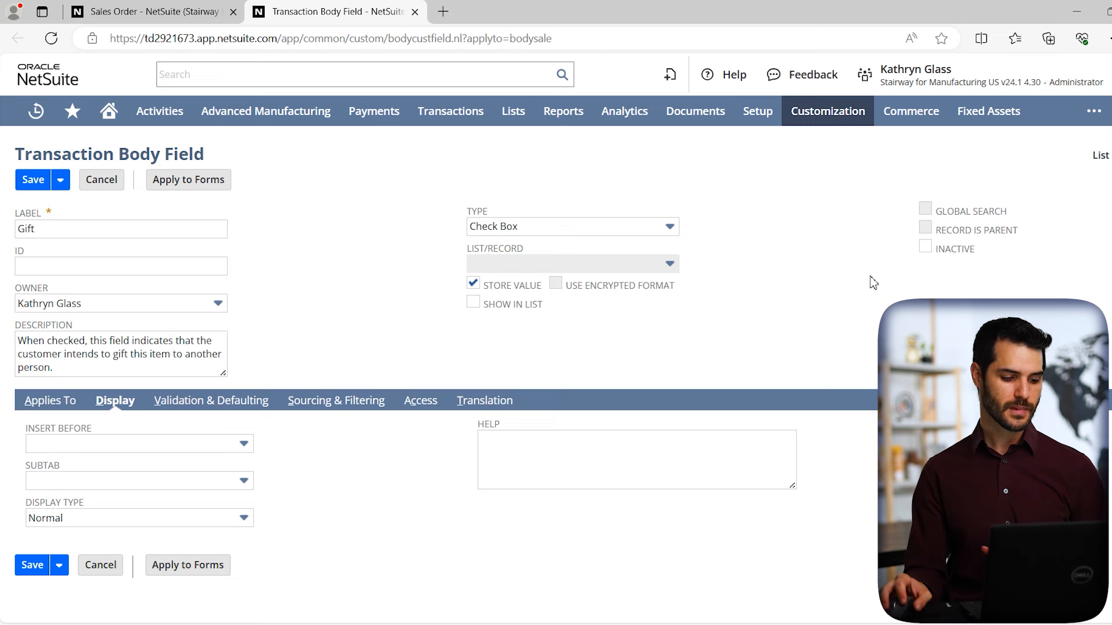
left_click(117, 520)
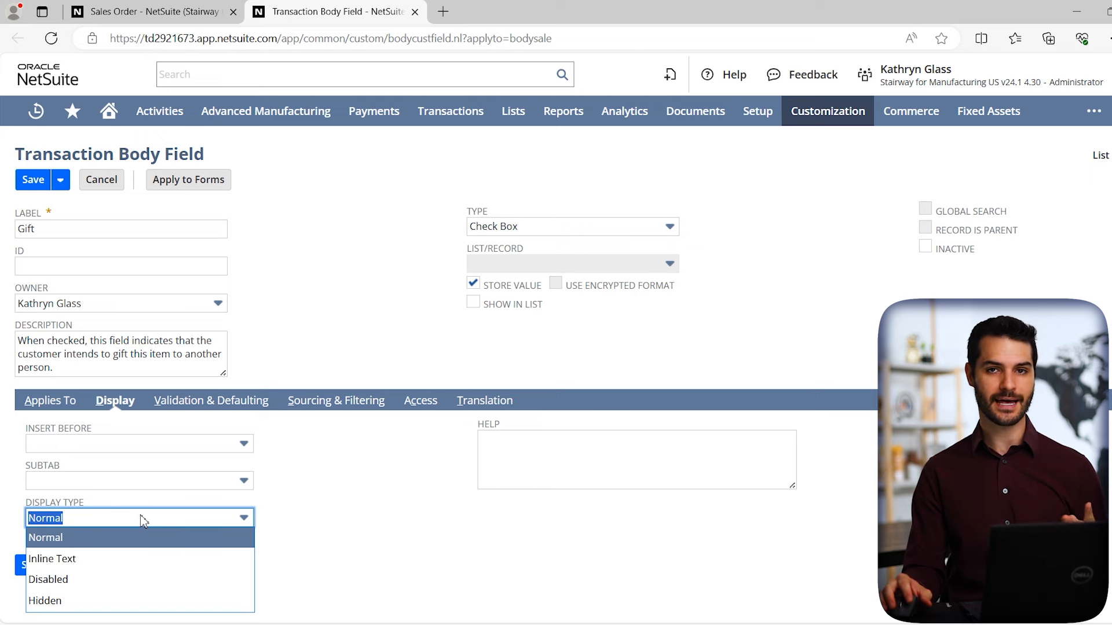
left_click(308, 488)
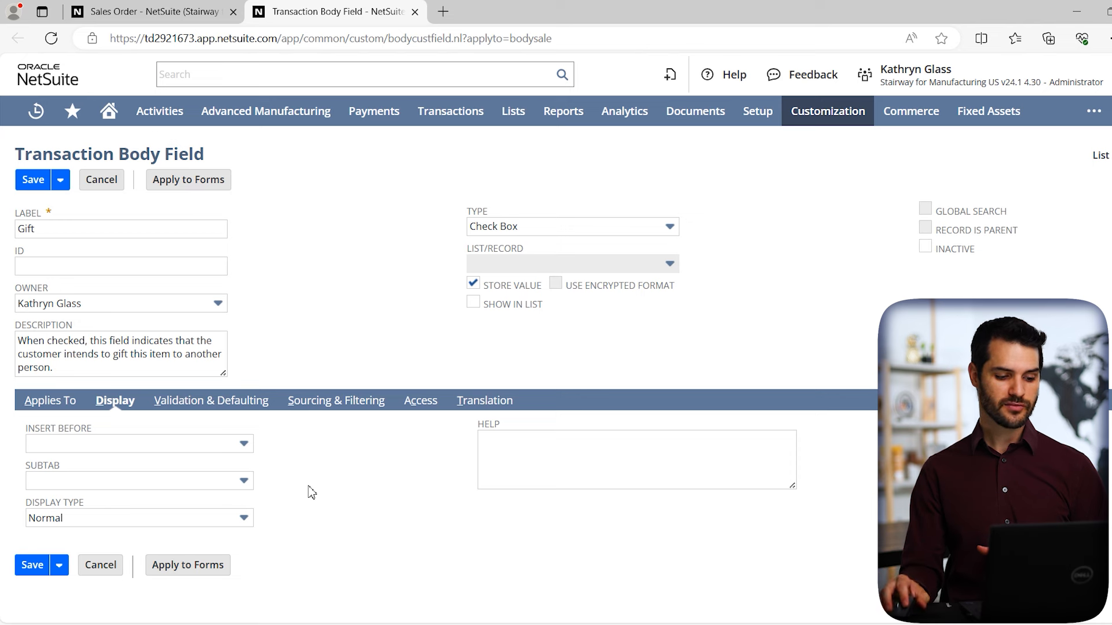
- Try the Default Checked option for the Gift field and turn it off again
left_click(223, 403)
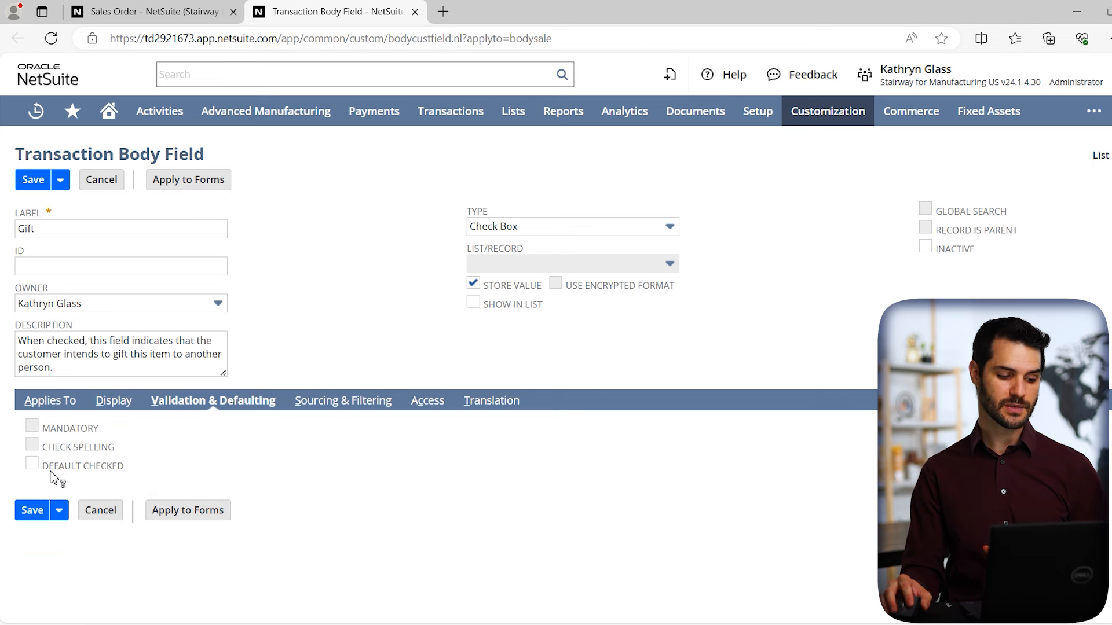
left_click(32, 467)
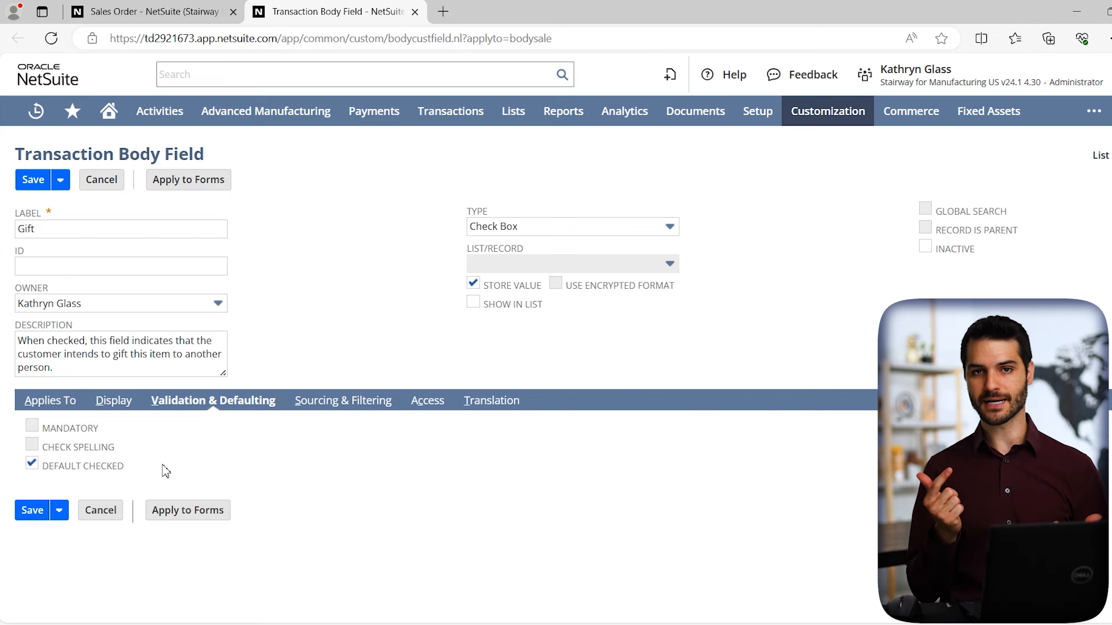
left_click(32, 465)
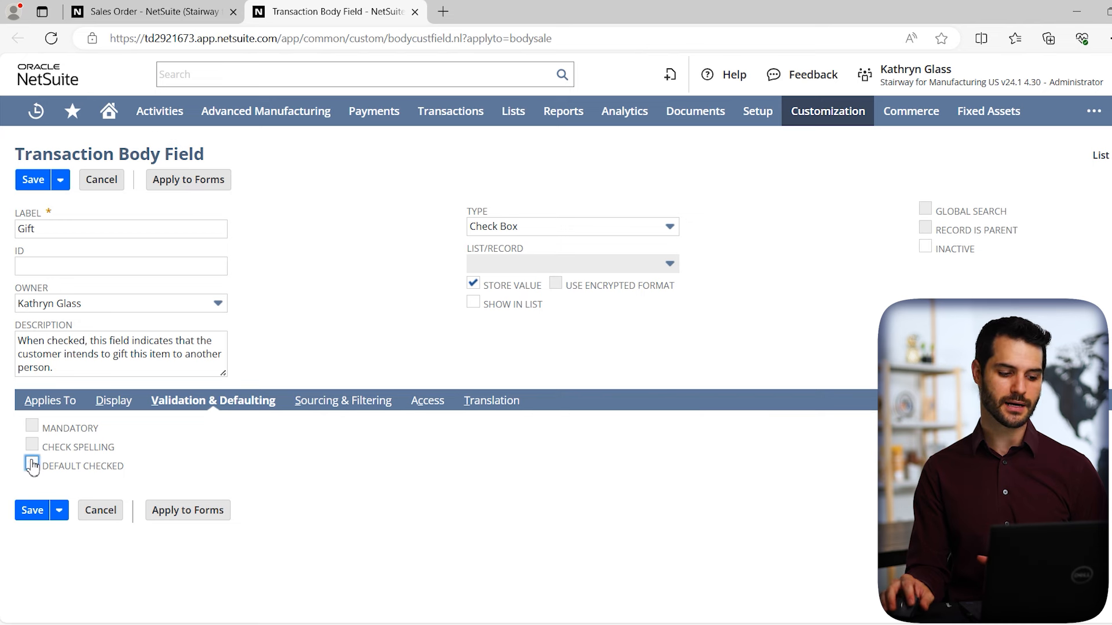
- Review the Gift field's Sourcing & Filtering, Access, Applies To and Display settings
left_click(356, 411)
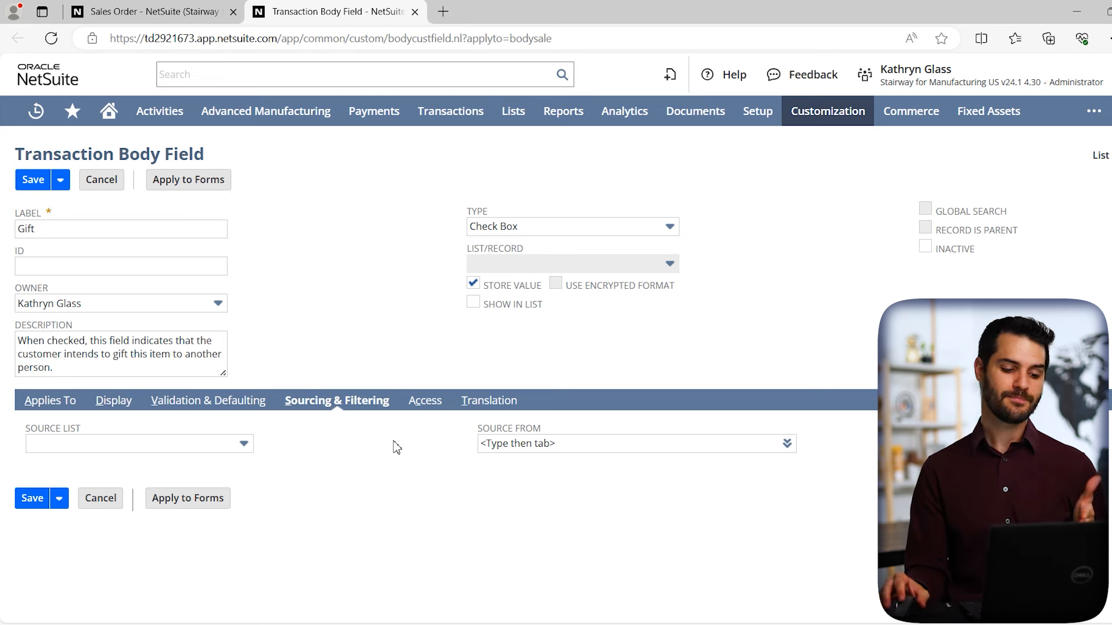
left_click(419, 410)
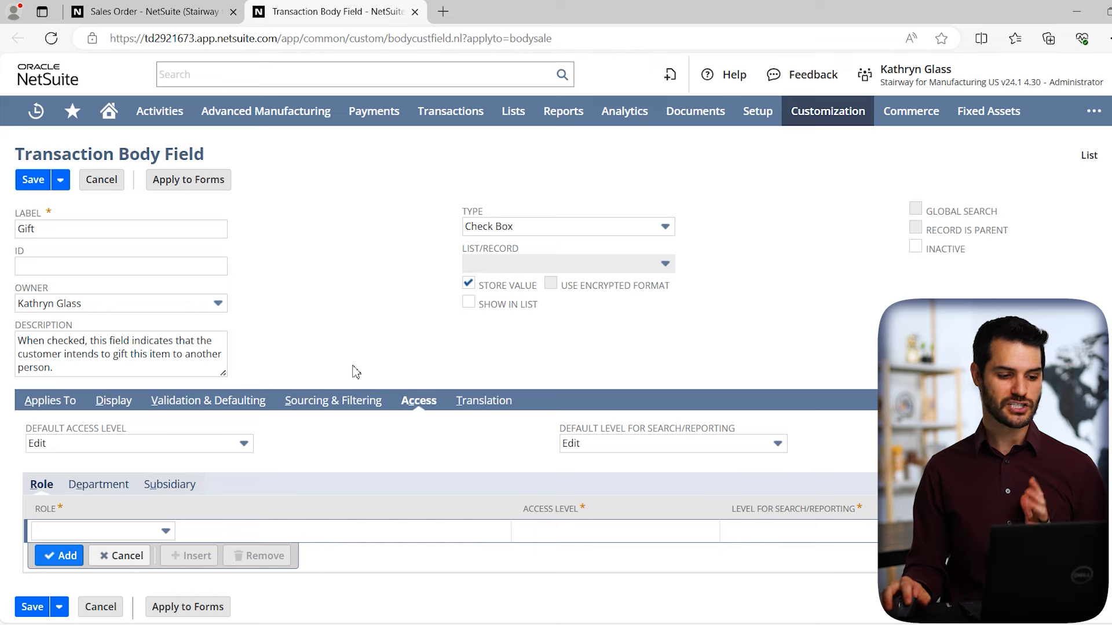
left_click(46, 408)
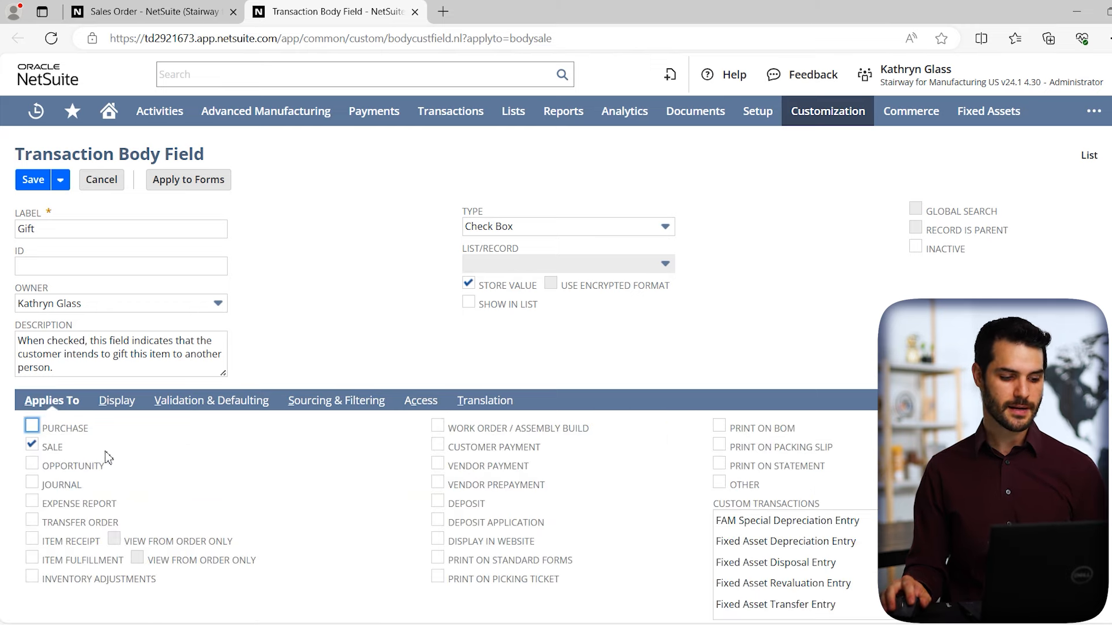
left_click(118, 403)
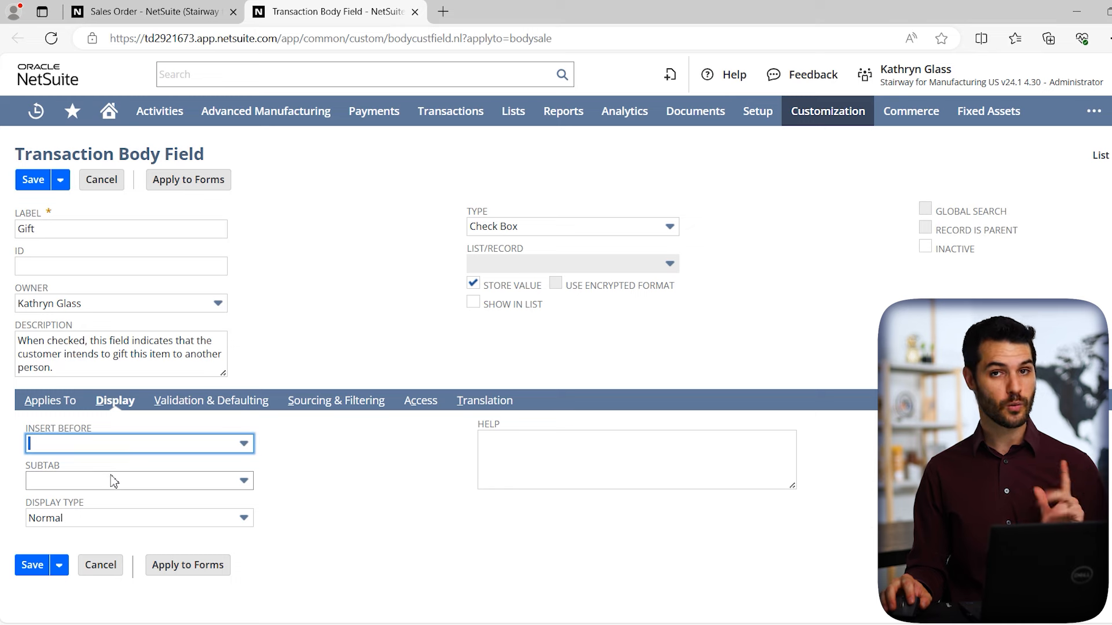
- Save the Gift field and continue directly to applying it to forms
left_click(336, 316)
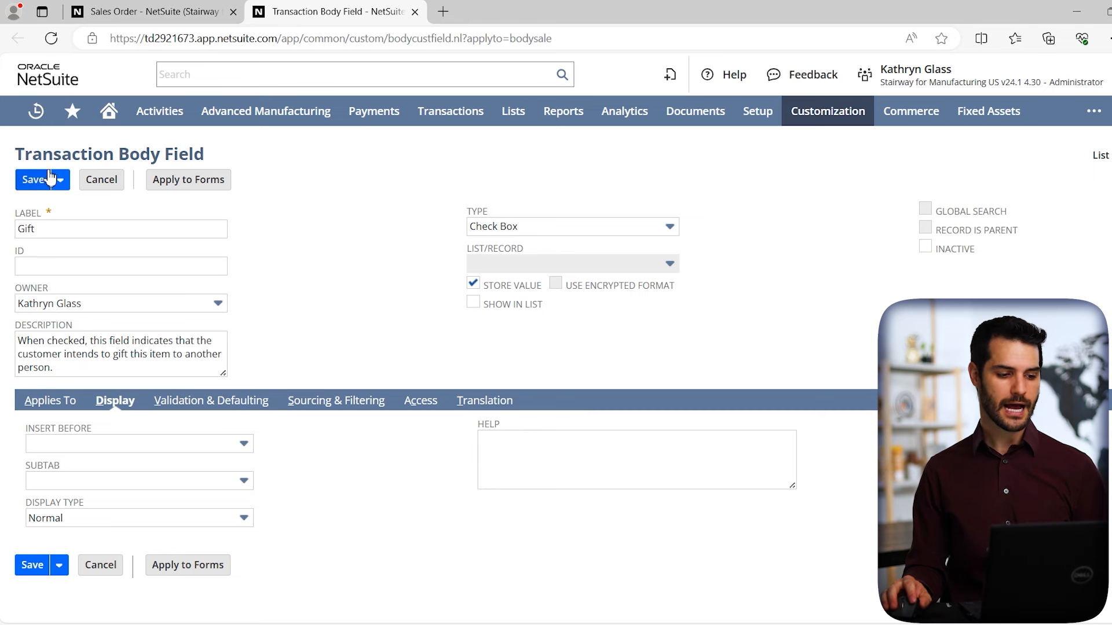
mouse_move(60, 180)
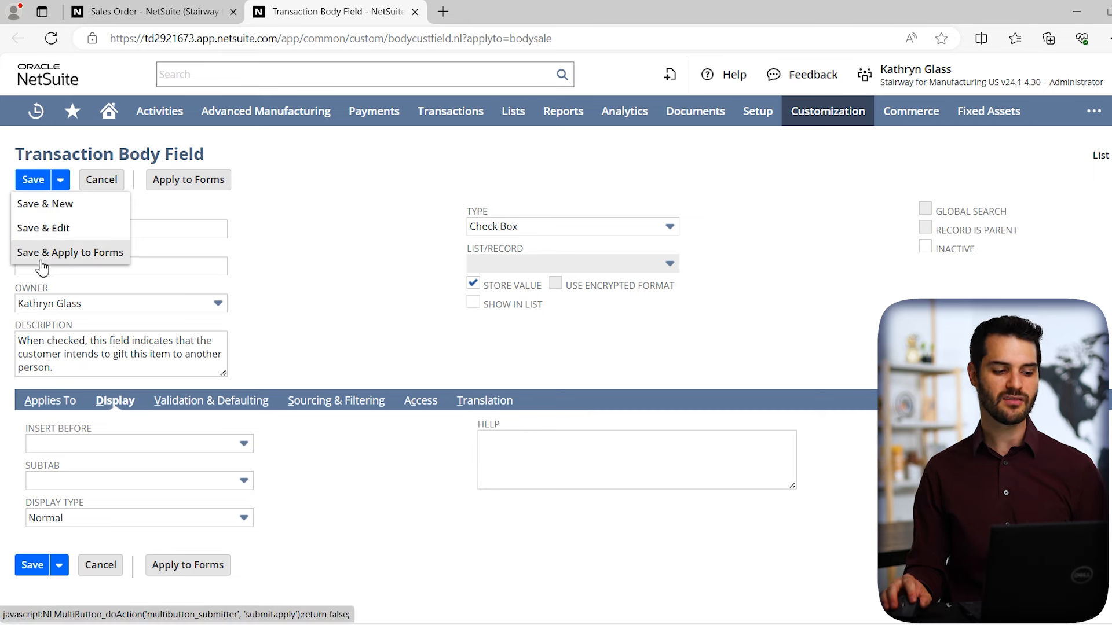
left_click(91, 255)
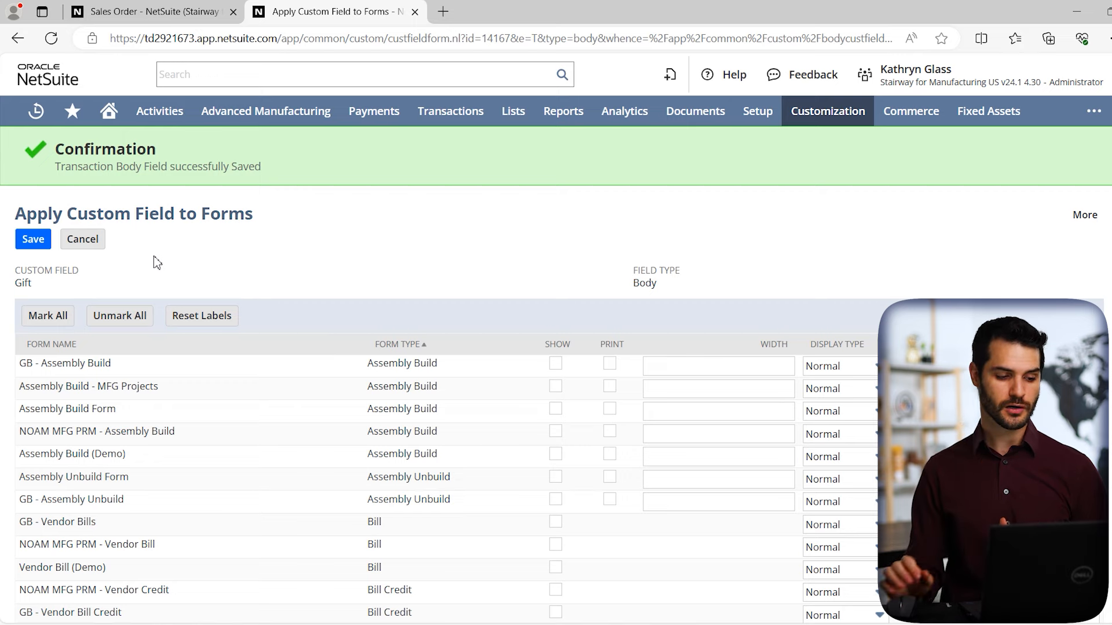
- Review which transaction forms show the Gift field, paying particular attention to the Sales Order form among the sales order types
scroll(388, 393, "down", 1)
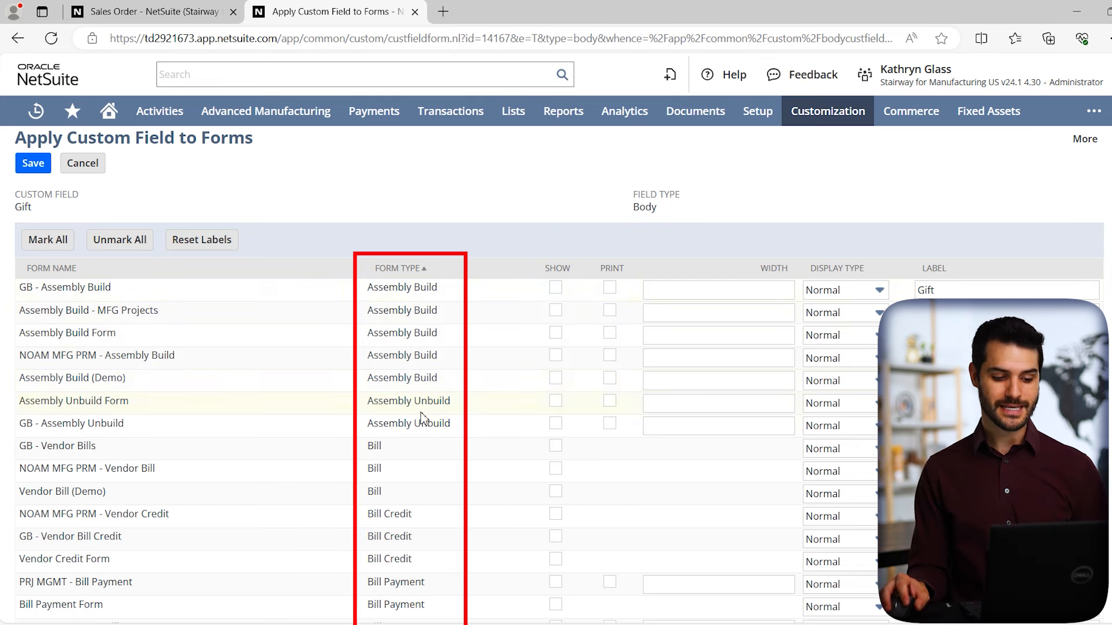
scroll(431, 443, "down", 3)
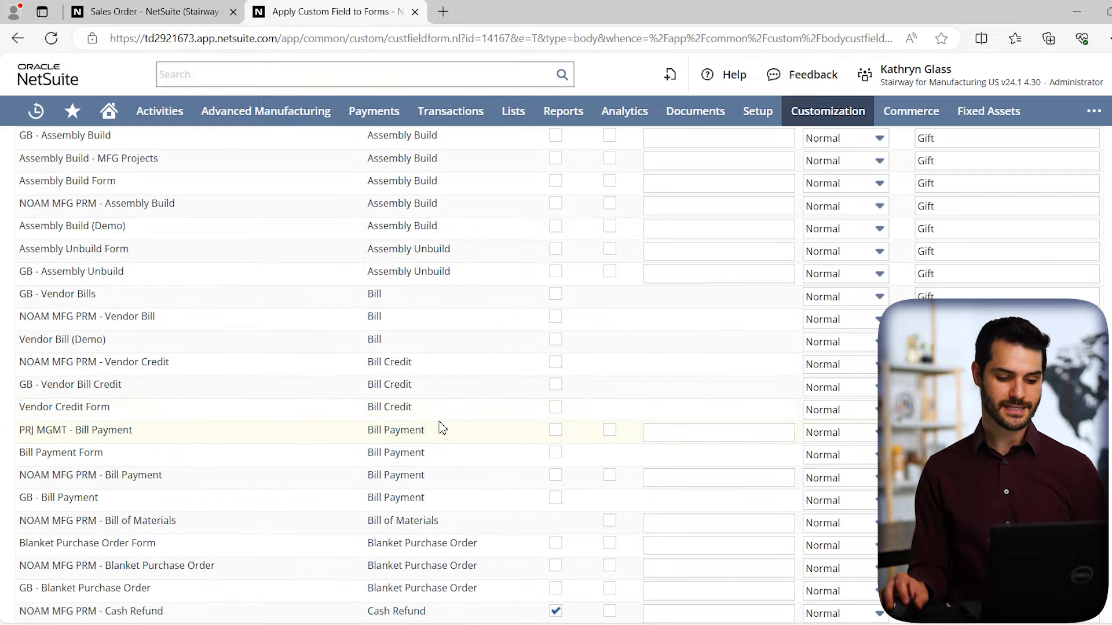
scroll(495, 380, "down", 7)
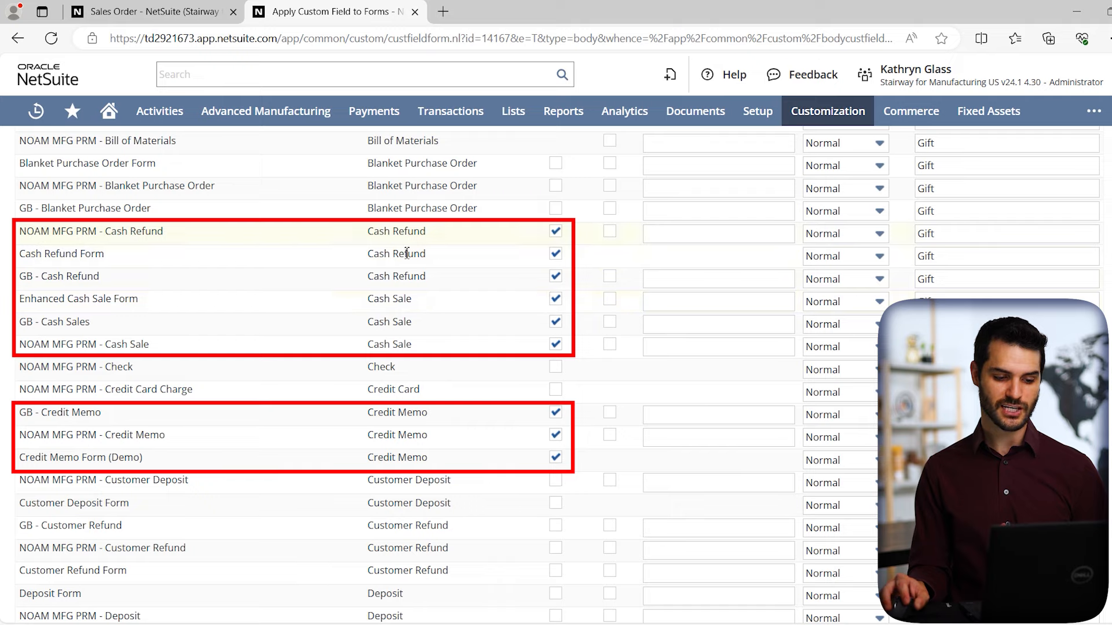
scroll(556, 359, "down", 20)
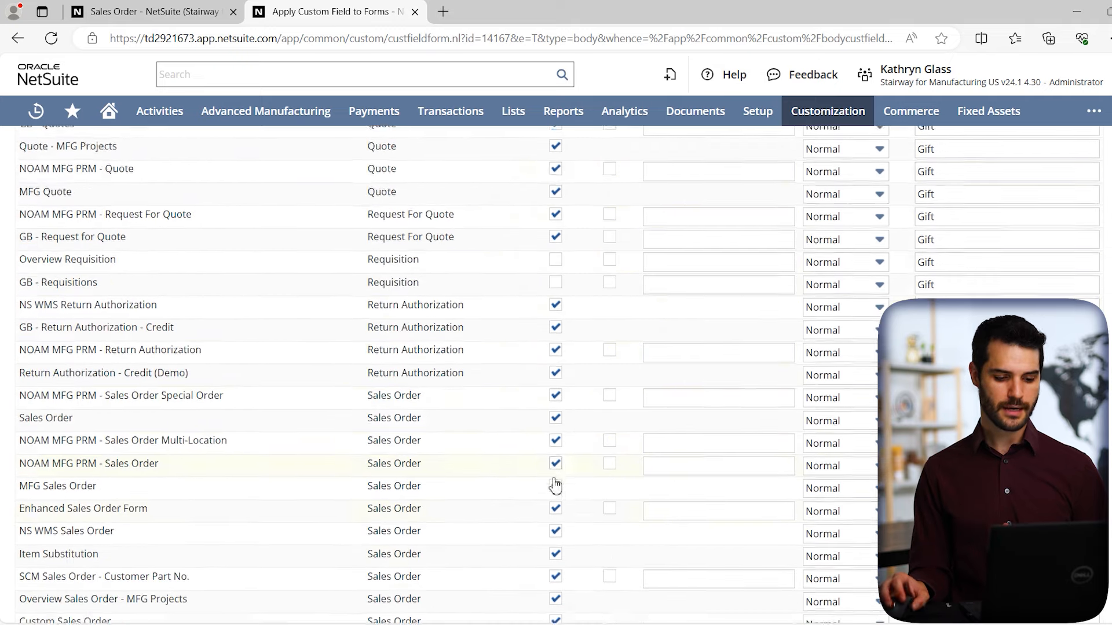
scroll(570, 361, "down", 1)
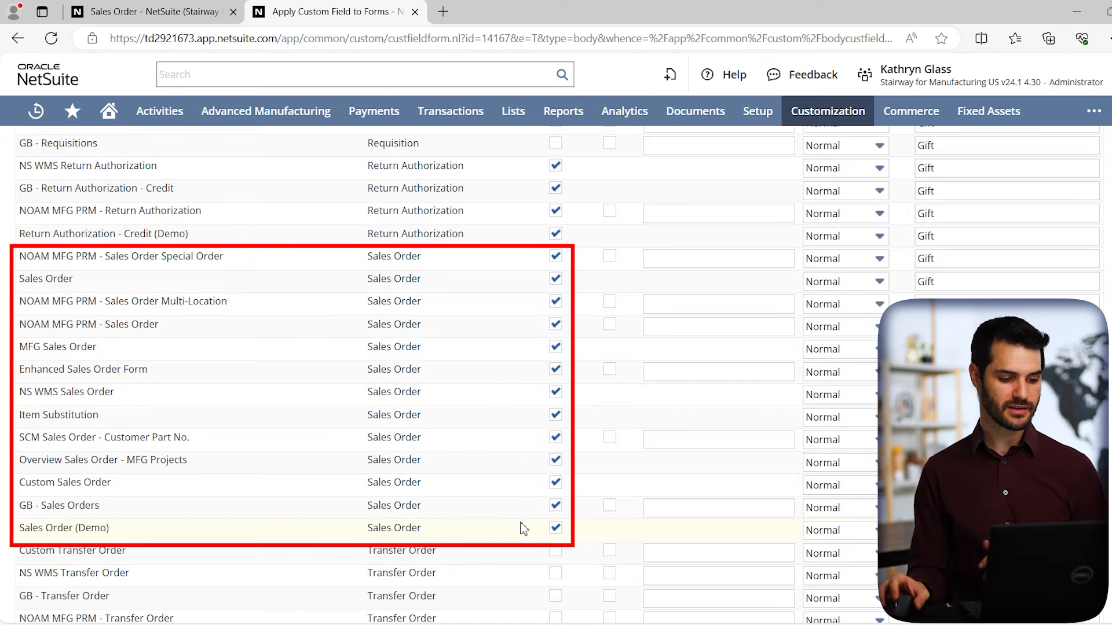
left_click_drag(73, 281, 18, 281)
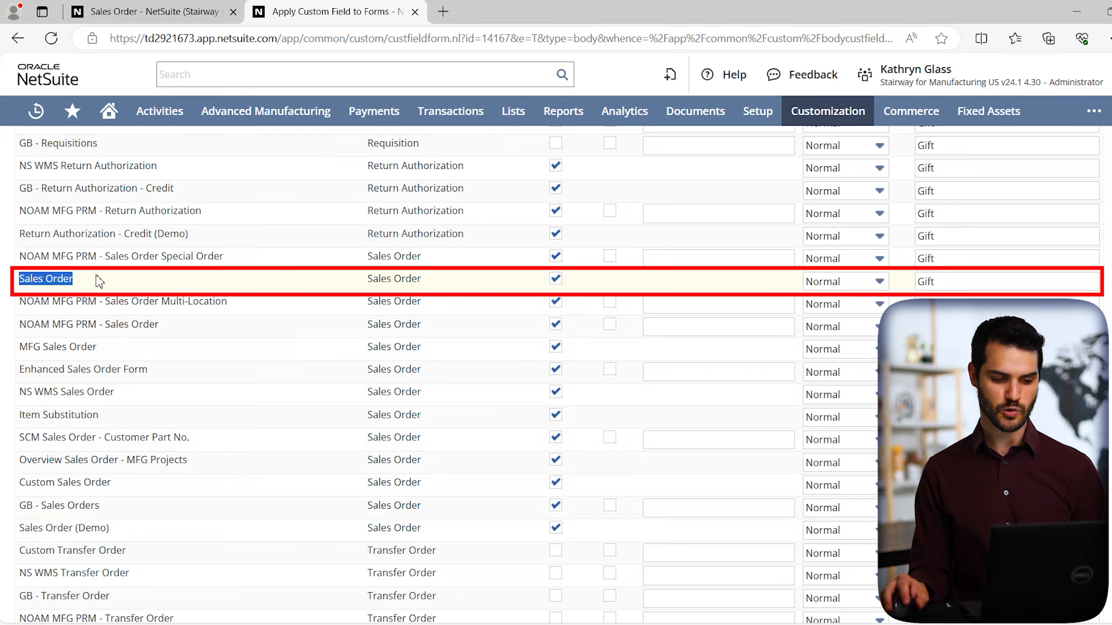
left_click(457, 286)
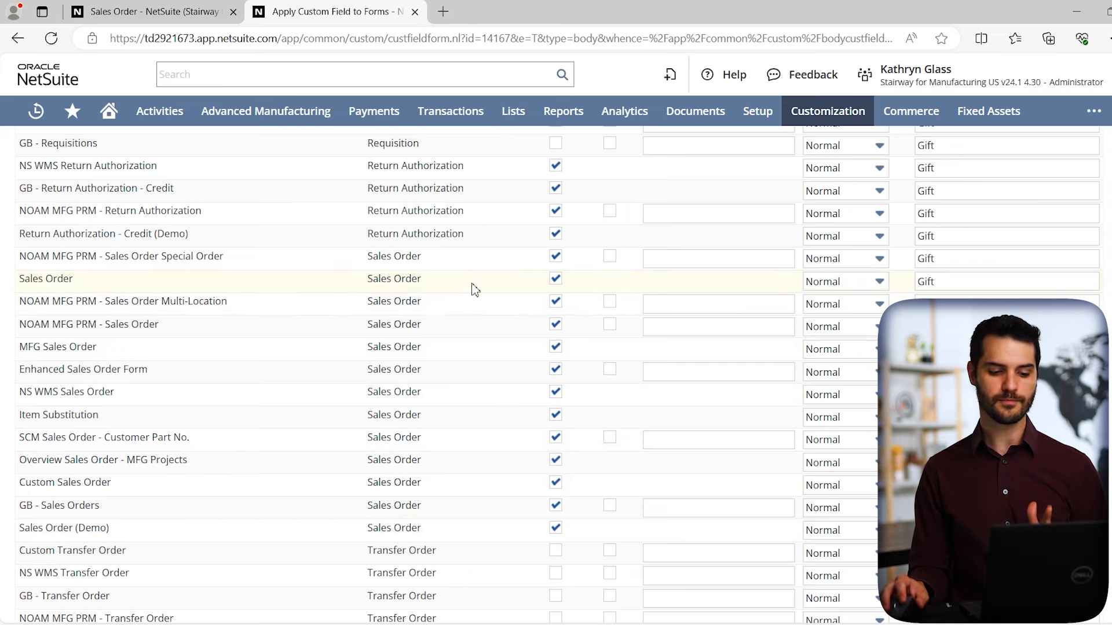
left_click(556, 528)
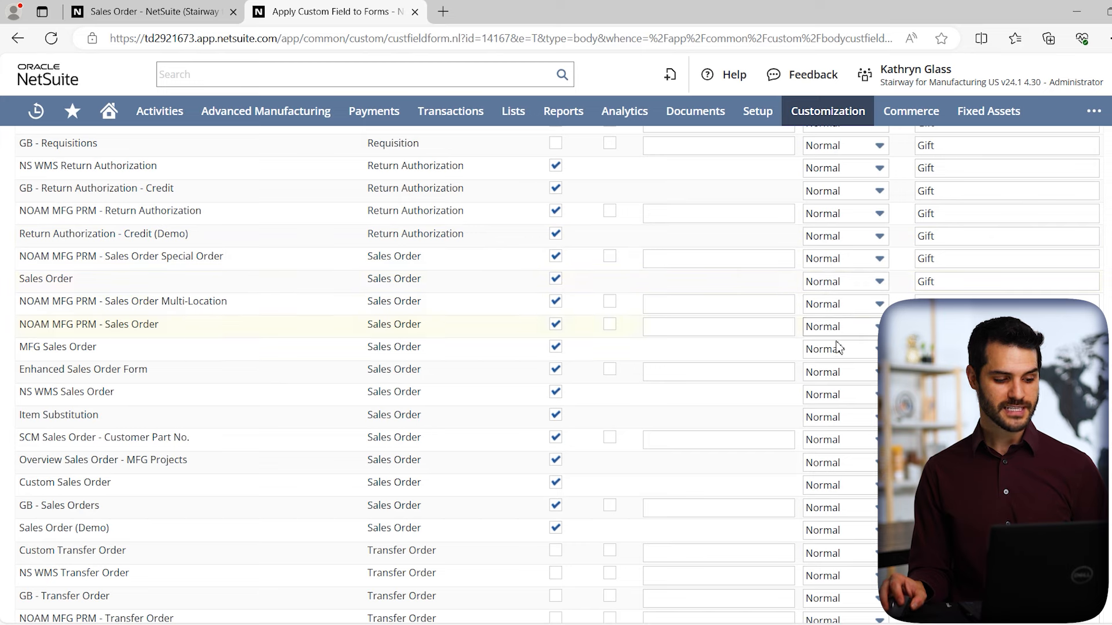
- Keep the Gift field's display type Normal on the Enhanced Sales Order Form and save the form assignments, submitting them without changes
left_click(835, 377)
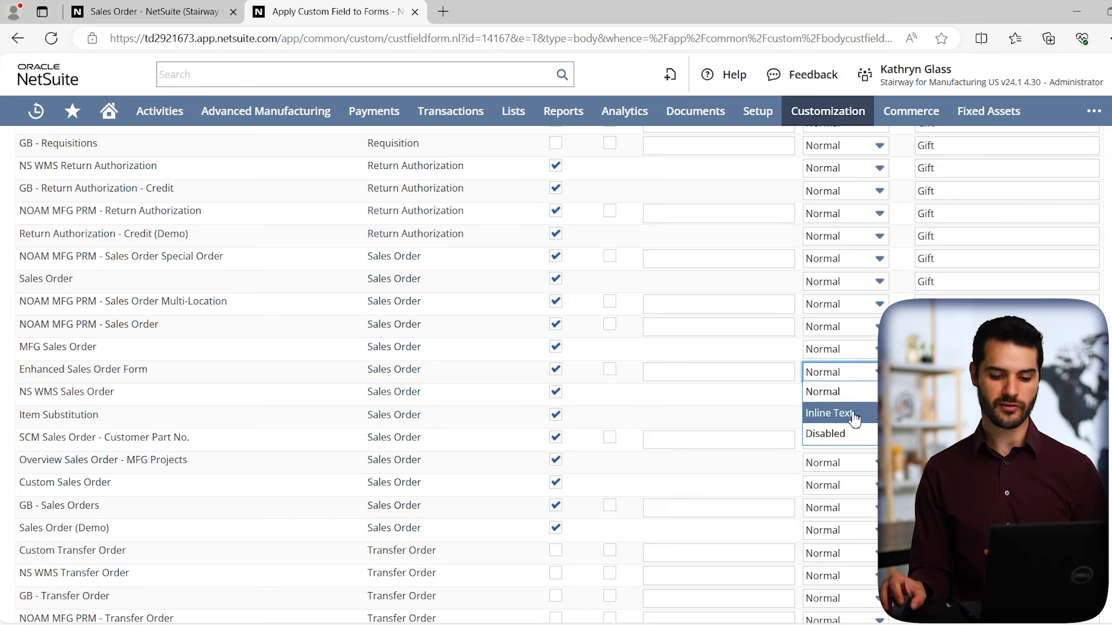
left_click(849, 388)
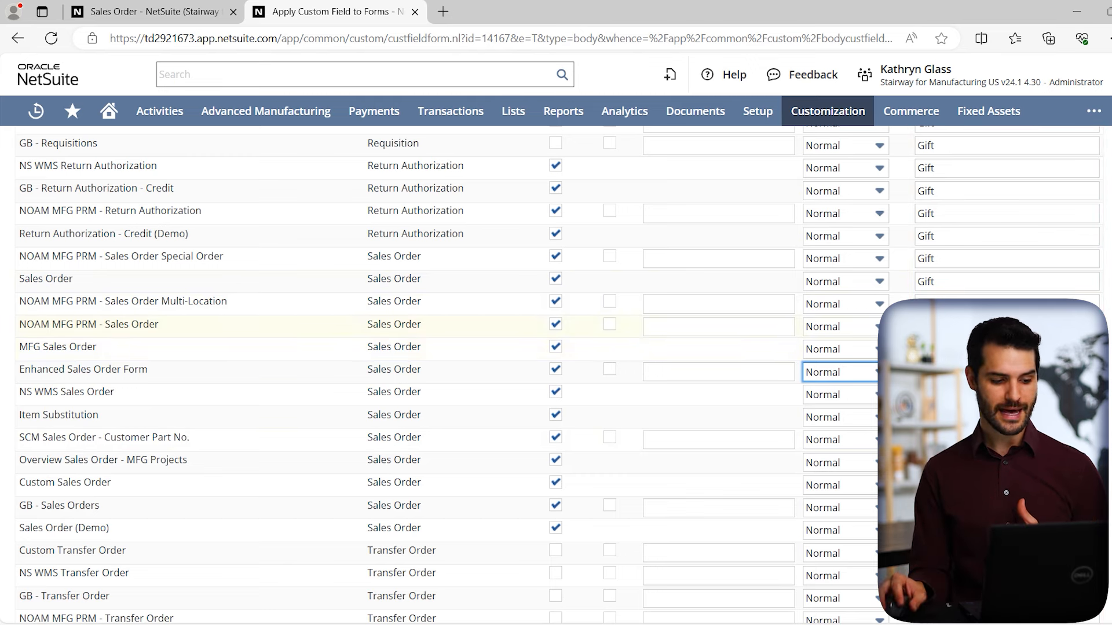
left_click(948, 398)
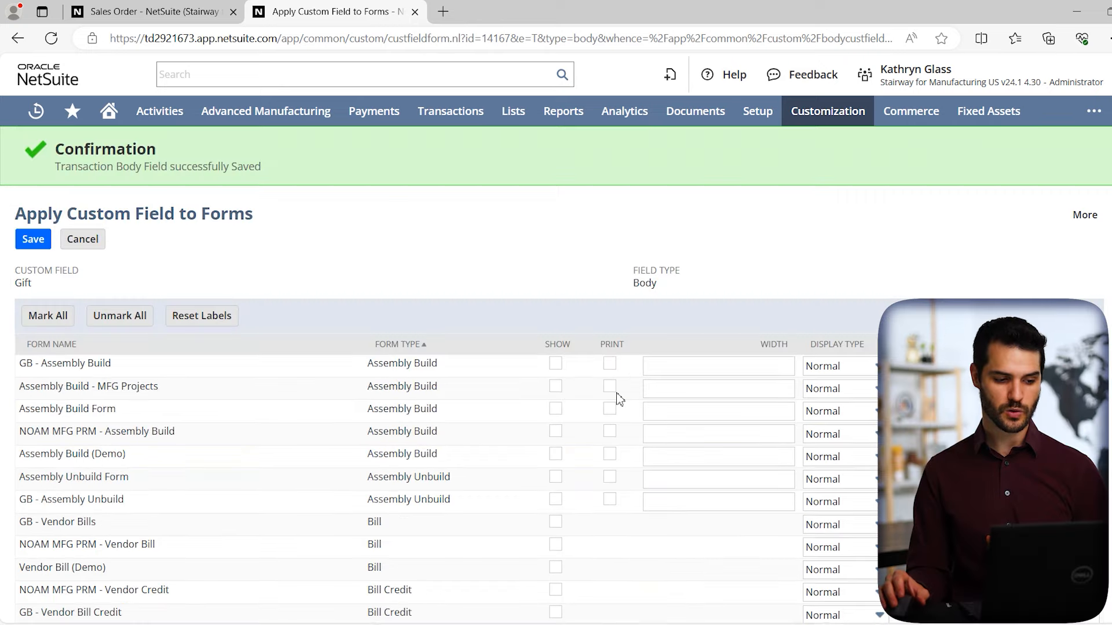
left_click(39, 246)
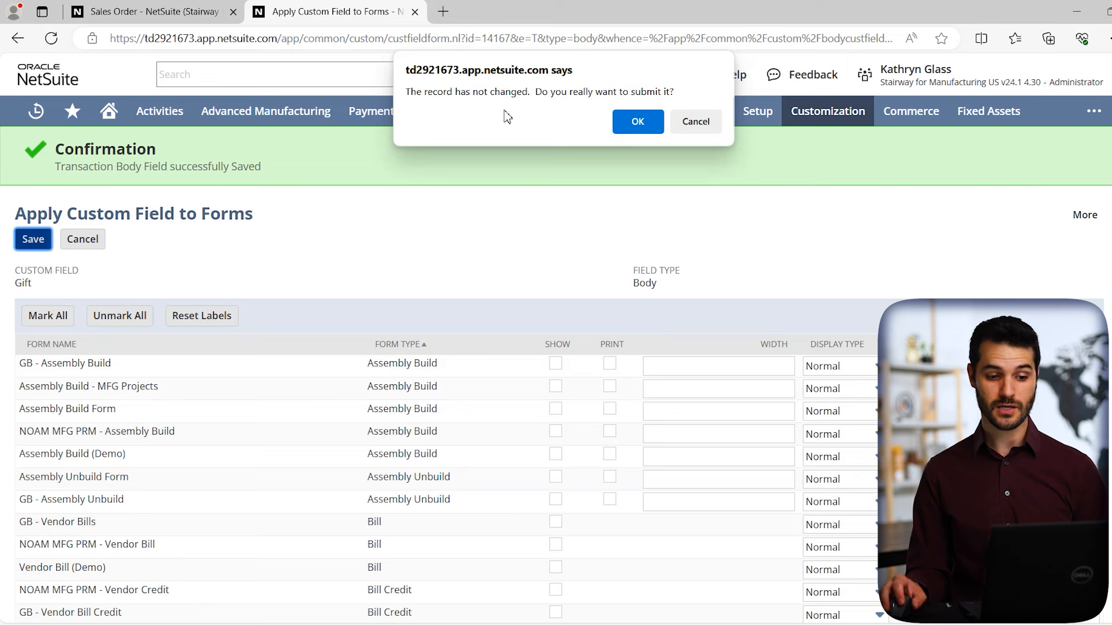
left_click(644, 122)
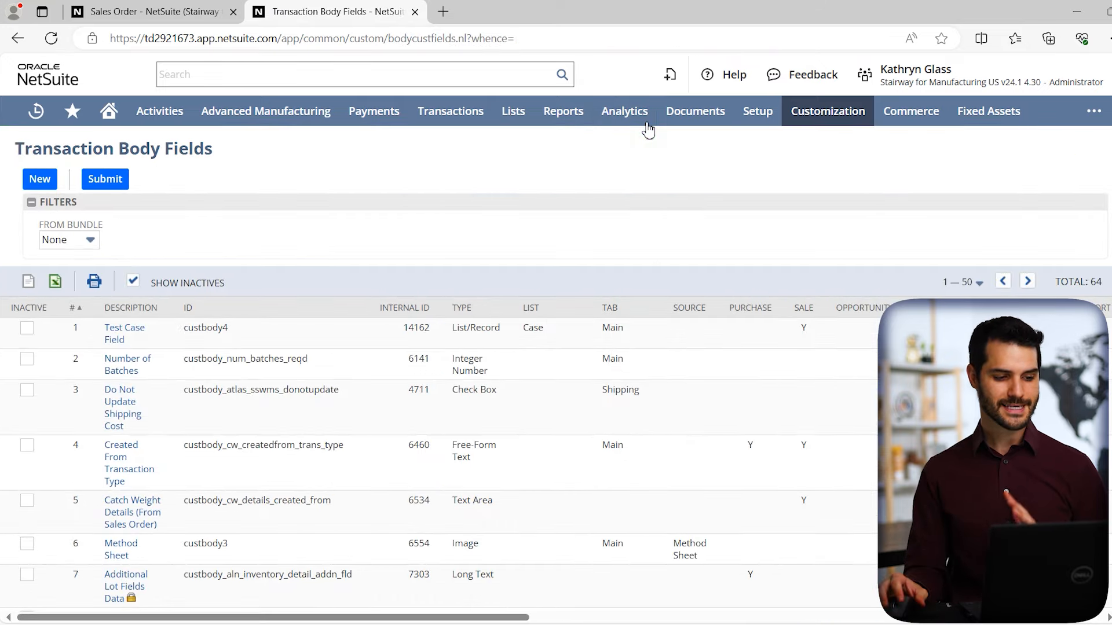
- Return to the blank sales order and open the customization of its form in a separate browser tab
left_click(198, 15)
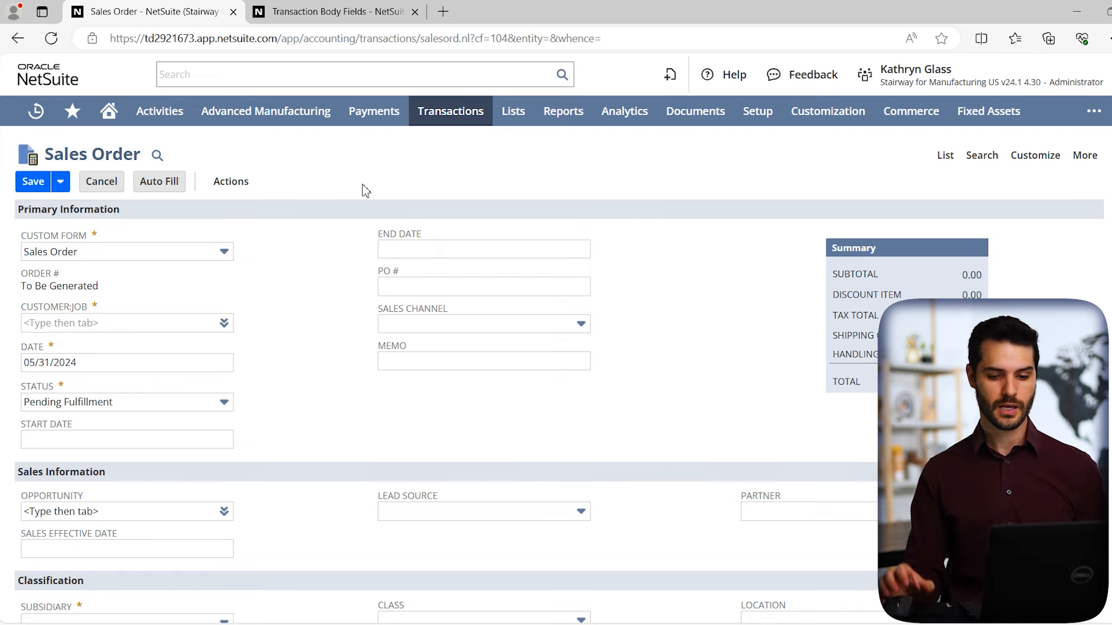
mouse_move(1040, 168)
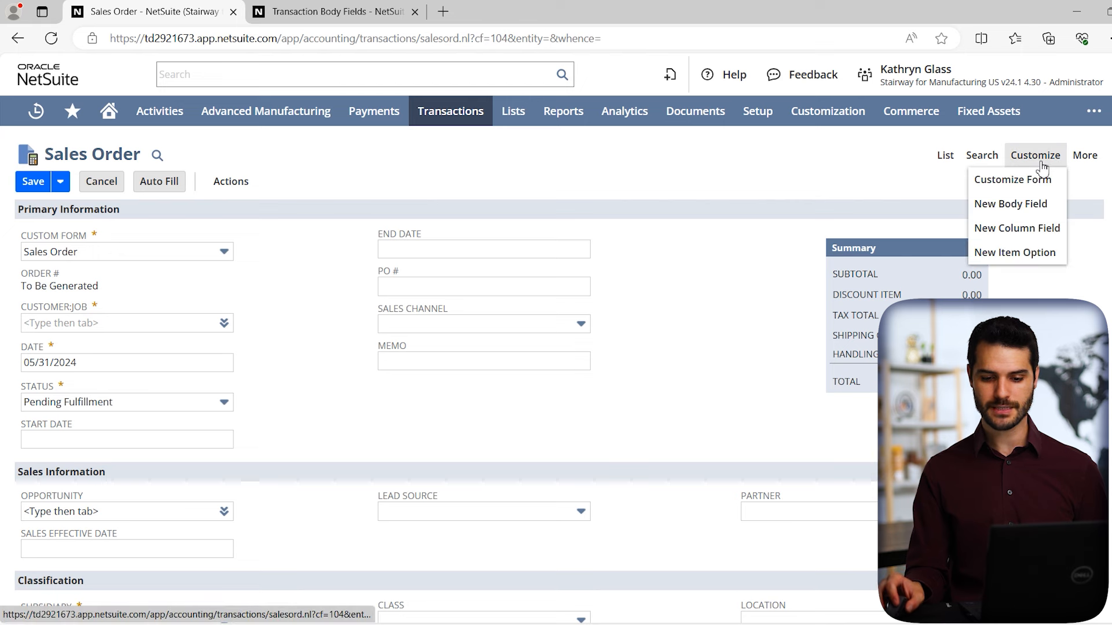
left_click(1049, 190, "ctrl")
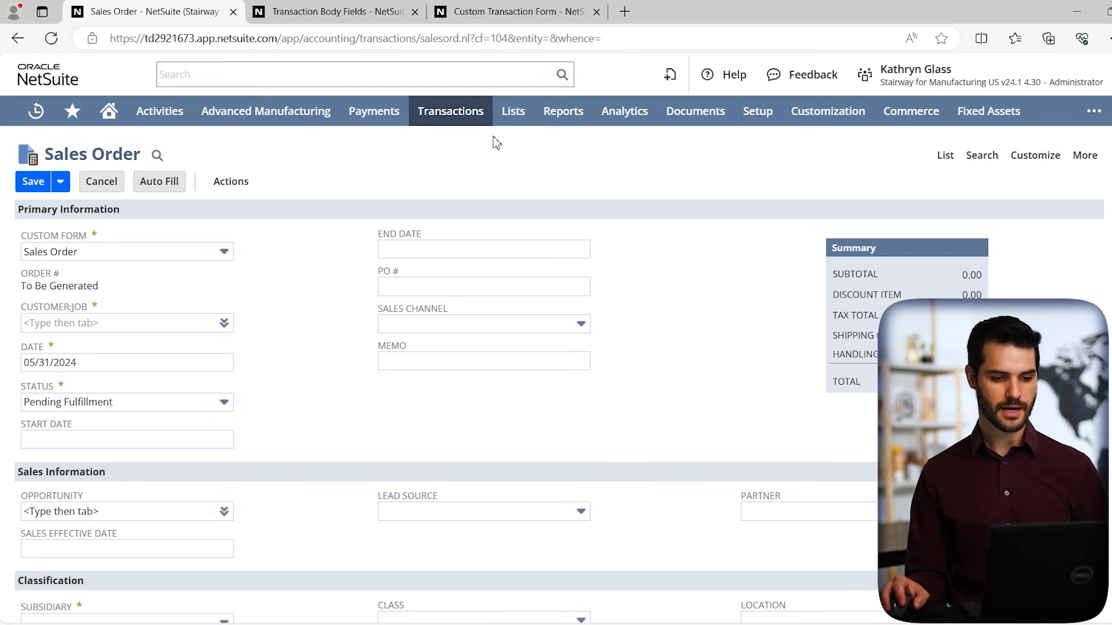
left_click(468, 12)
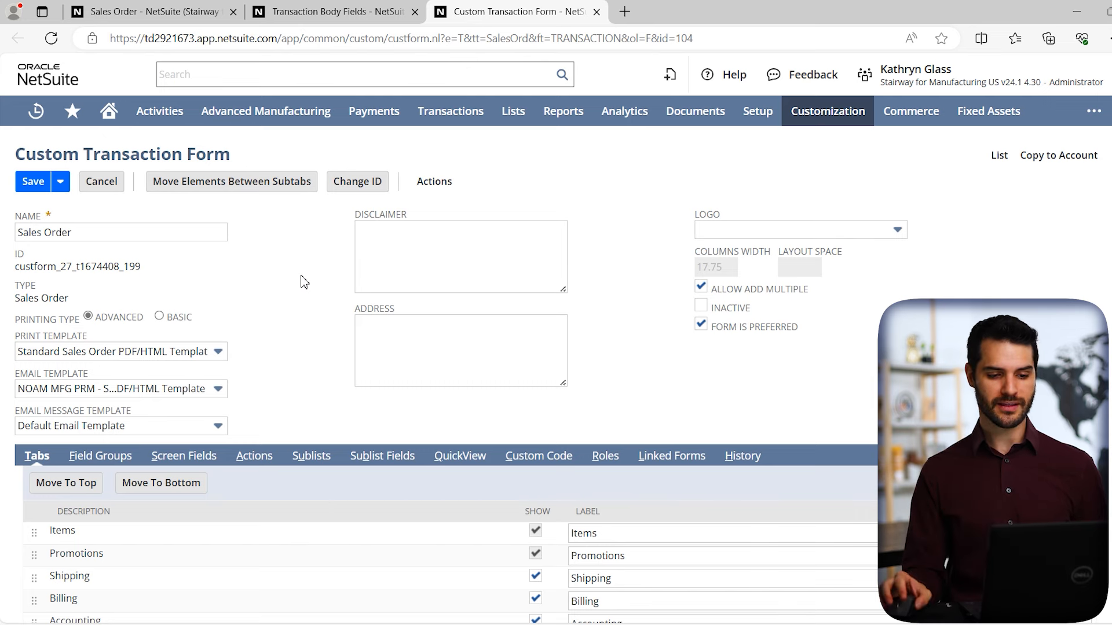
- Open the Home dashboard in a separate browser tab and move the Reminders portlet above My login audit
middle_click(114, 117)
left_click(687, 11)
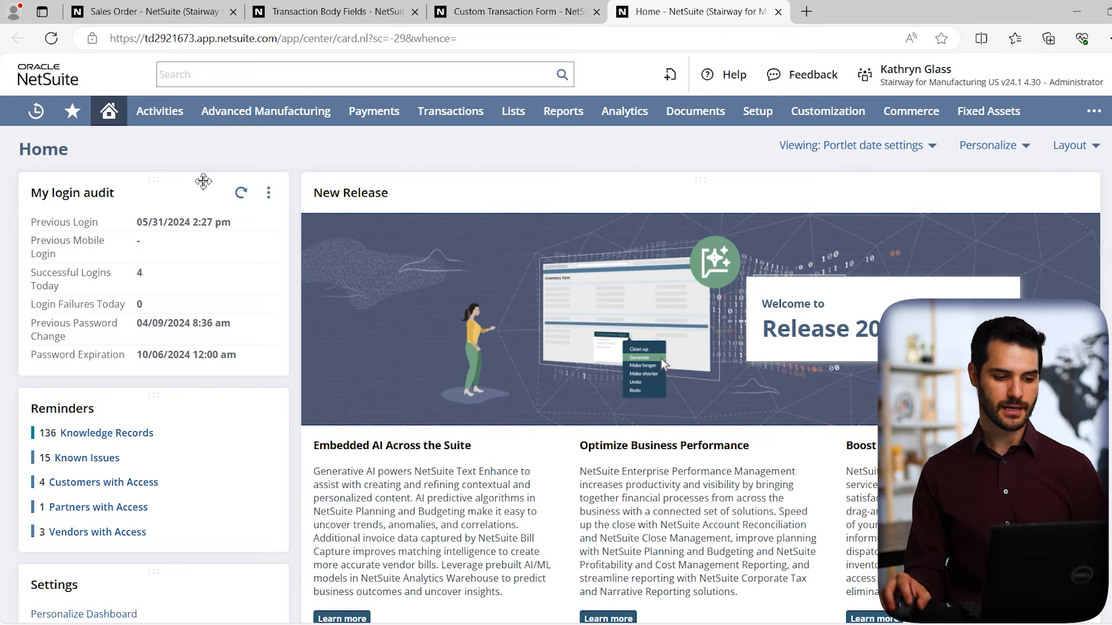
left_click_drag(215, 189, 189, 190)
mouse_move(541, 191)
left_mouse_down()
mouse_move(176, 374)
mouse_move(196, 345)
mouse_move(544, 203)
left_mouse_up()
left_click_drag(169, 412, 199, 225)
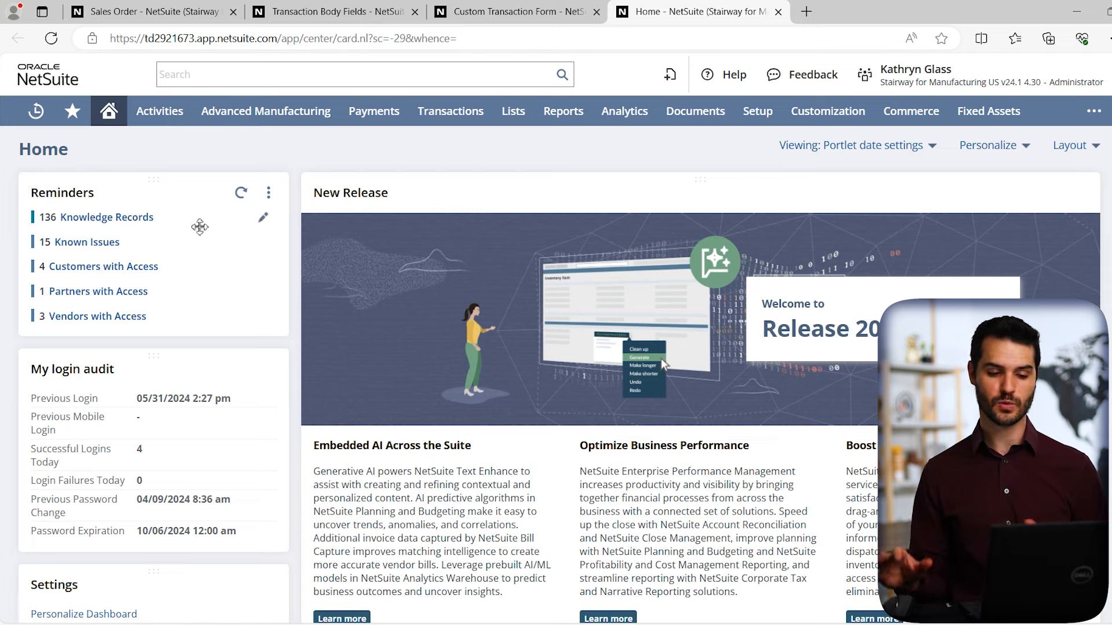
- Examine the Tabs and Field Groups settings of the custom Sales Order form and compare the groups with the order's sections
left_click(518, 12)
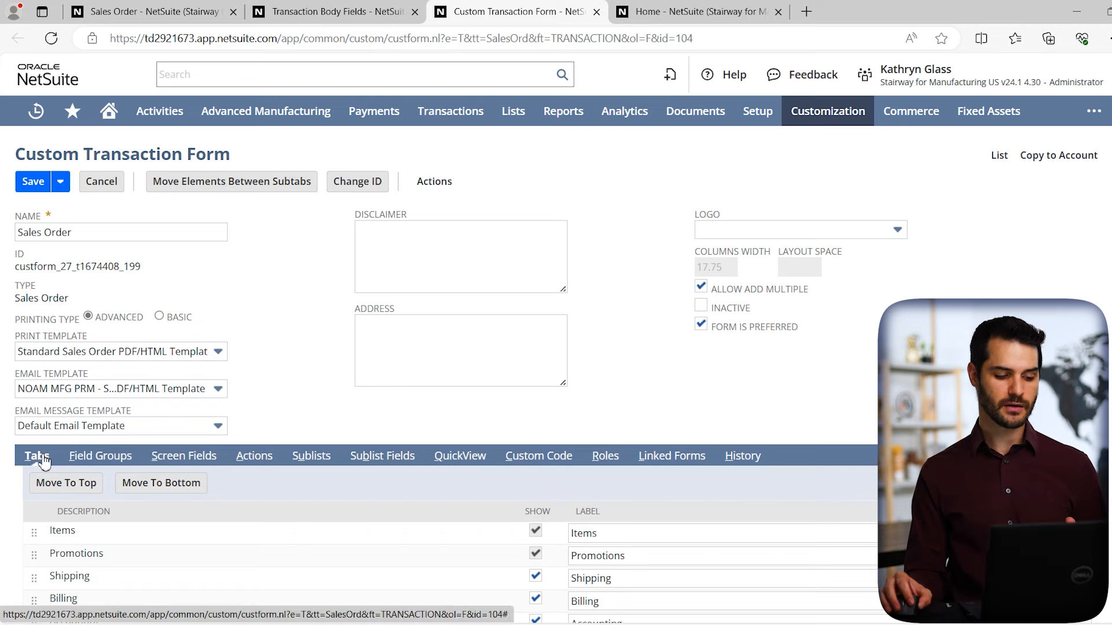
scroll(48, 461, "down", 1)
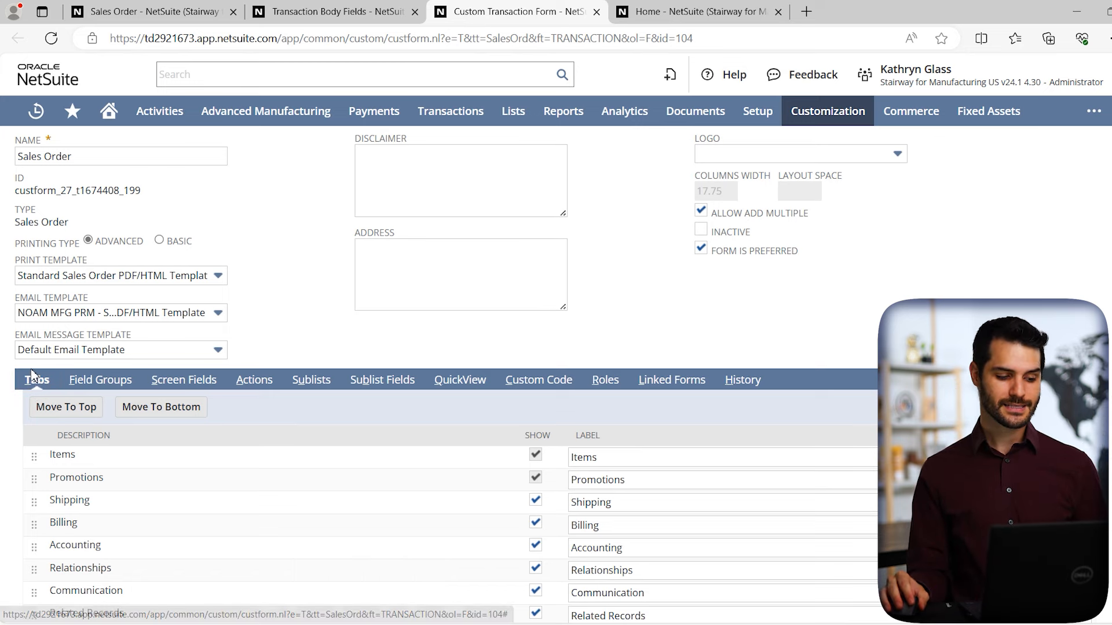
scroll(272, 466, "down", 1)
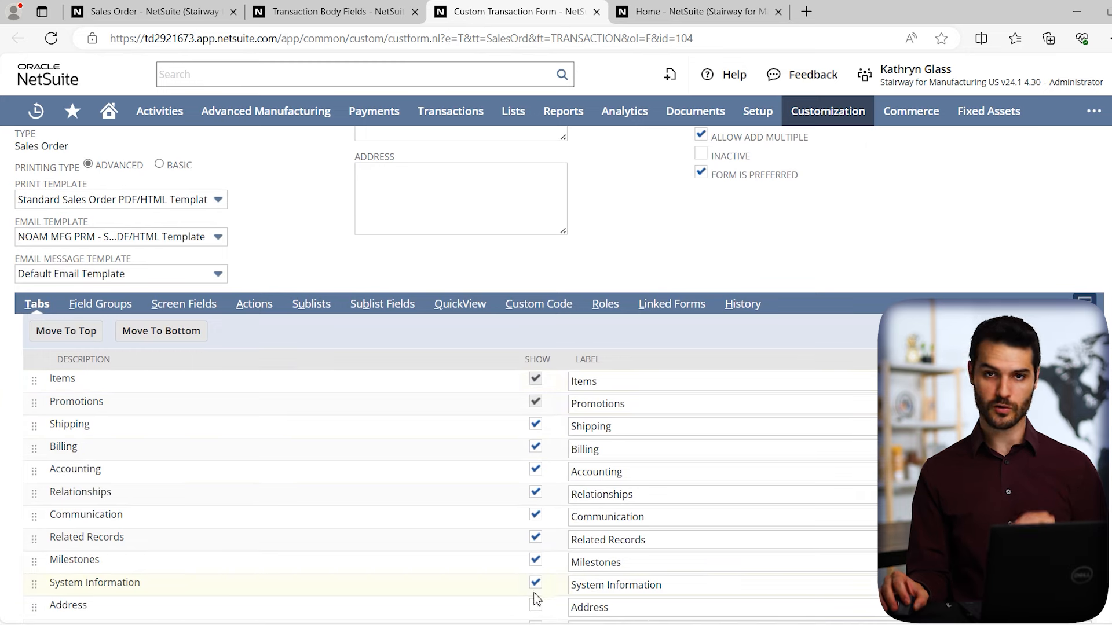
left_click(102, 304)
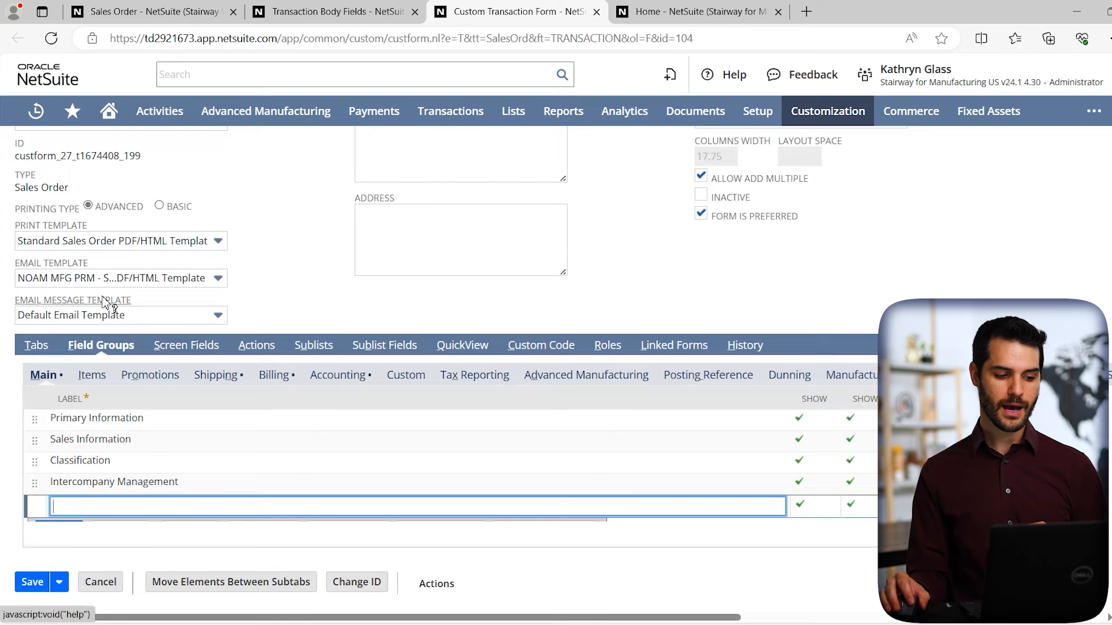
left_click(140, 8)
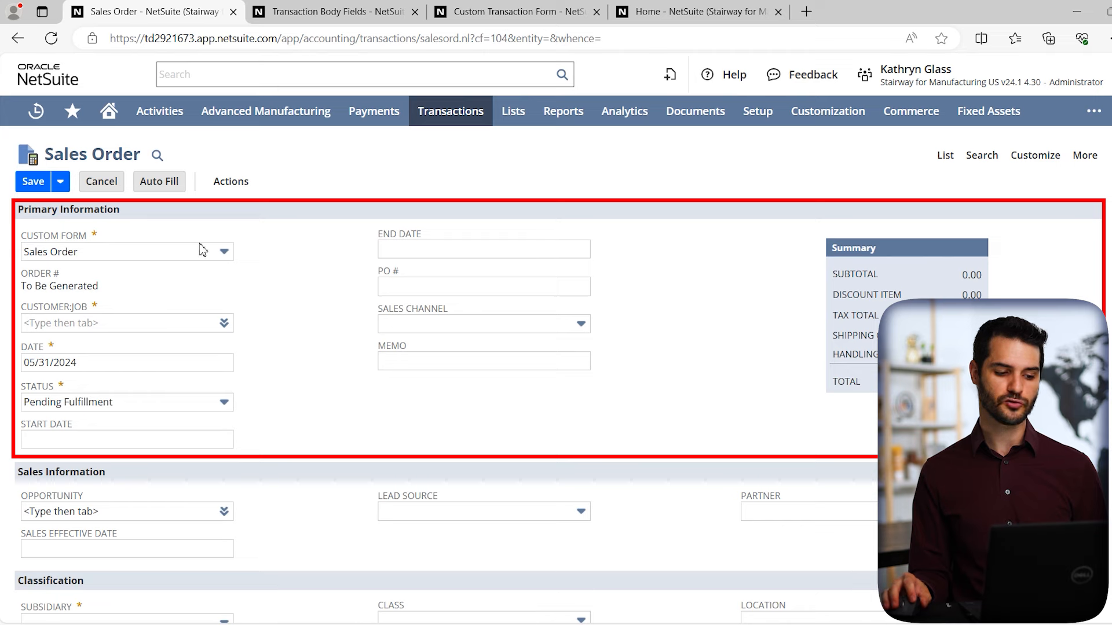
left_click(524, 13)
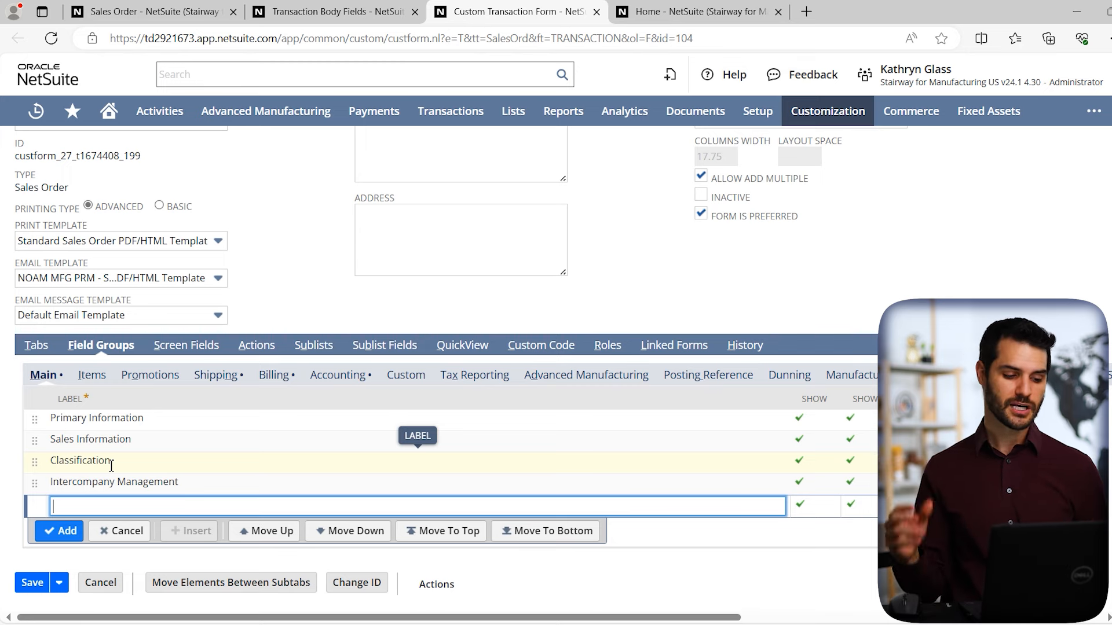
- Examine the form's Screen Fields and Standard Actions, comparing their Button or Menu display with the actions on the sales order
left_click(192, 353)
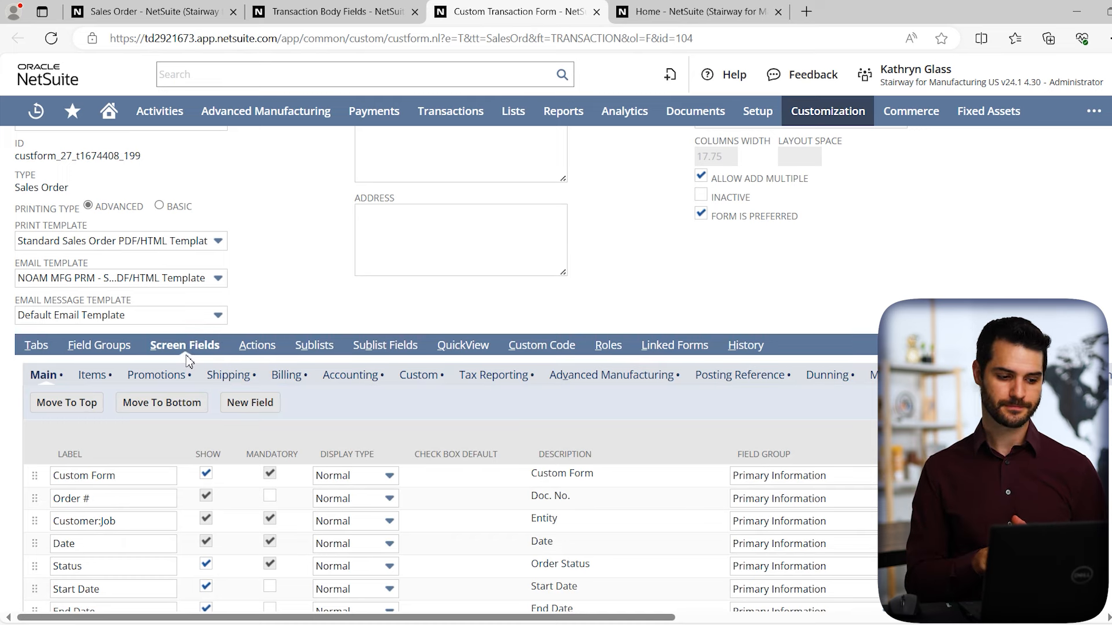
left_click(253, 347)
left_click(168, 13)
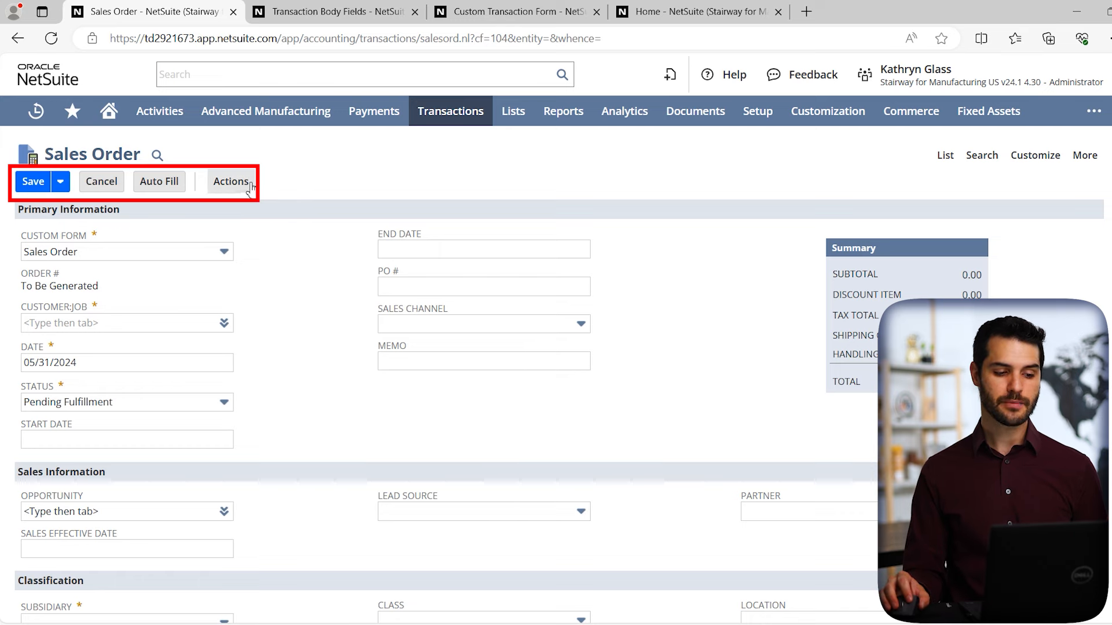
mouse_move(249, 183)
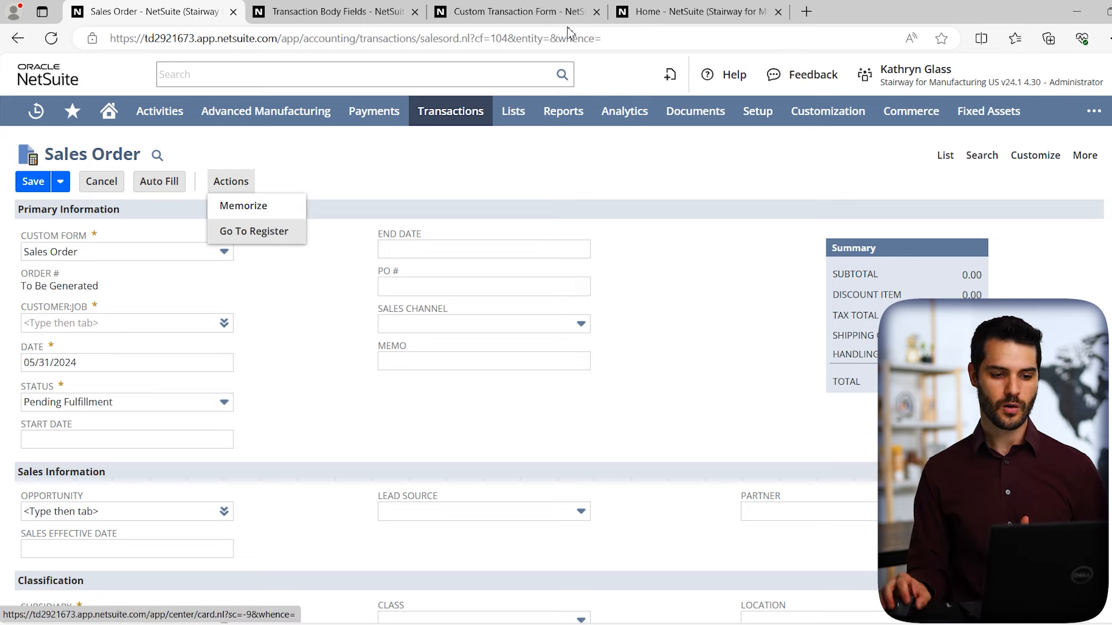
left_click(545, 12)
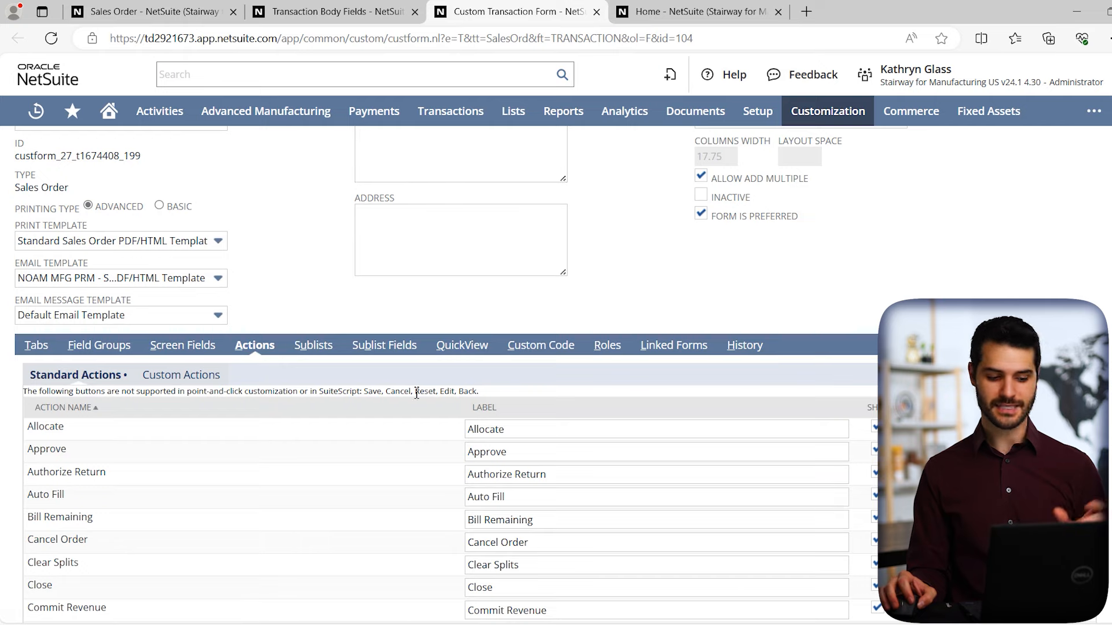
scroll(503, 439, "down", 2)
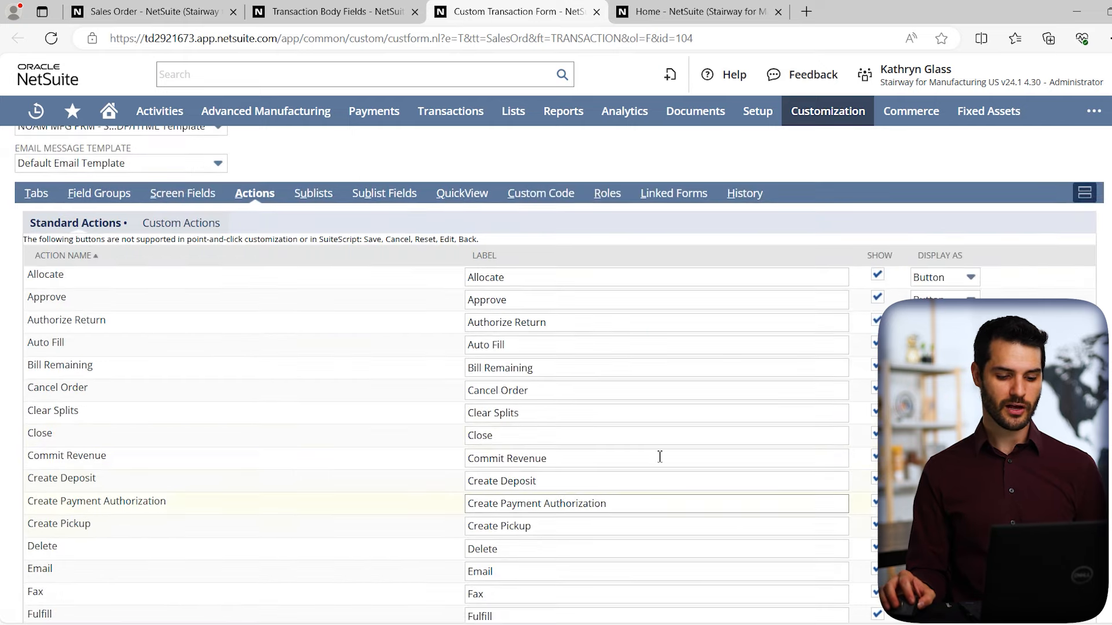
scroll(311, 417, "down", 2)
scroll(320, 427, "down", 6)
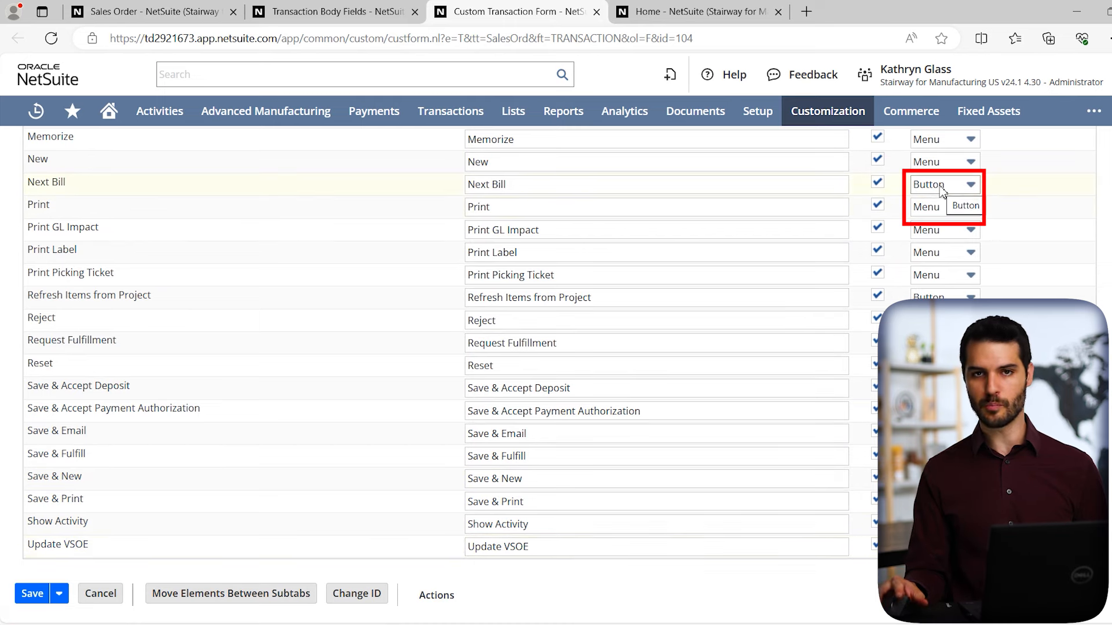
scroll(565, 310, "up", 12)
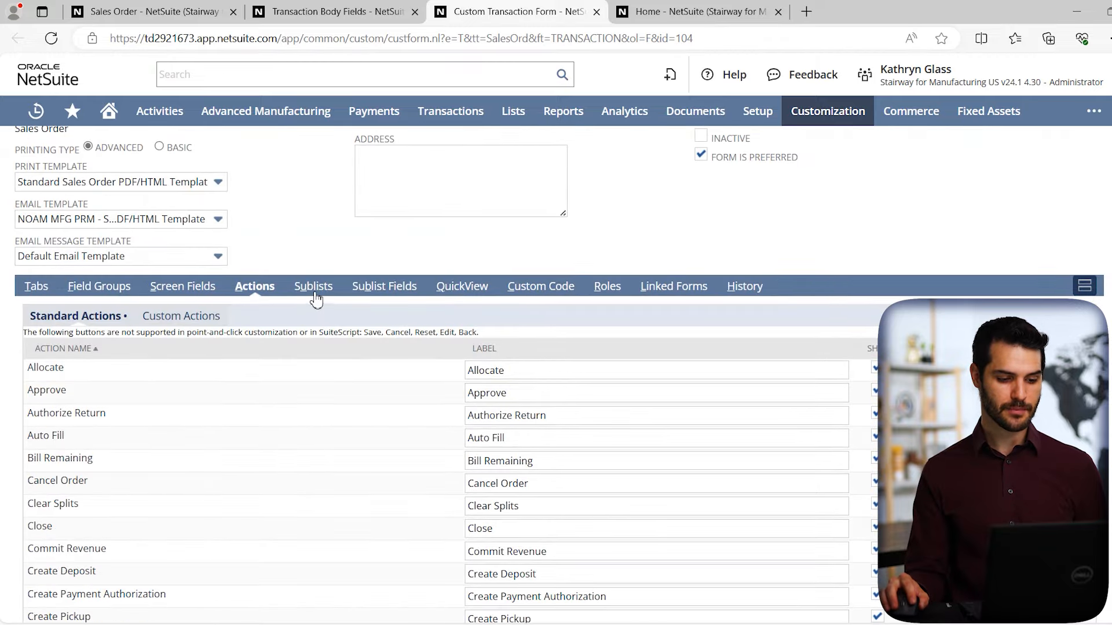
- Examine the form's Sublists settings and compare the Communication sublists with those on the sales order, including Tasks, Phone Calls, Files and User Notes
left_click(315, 297)
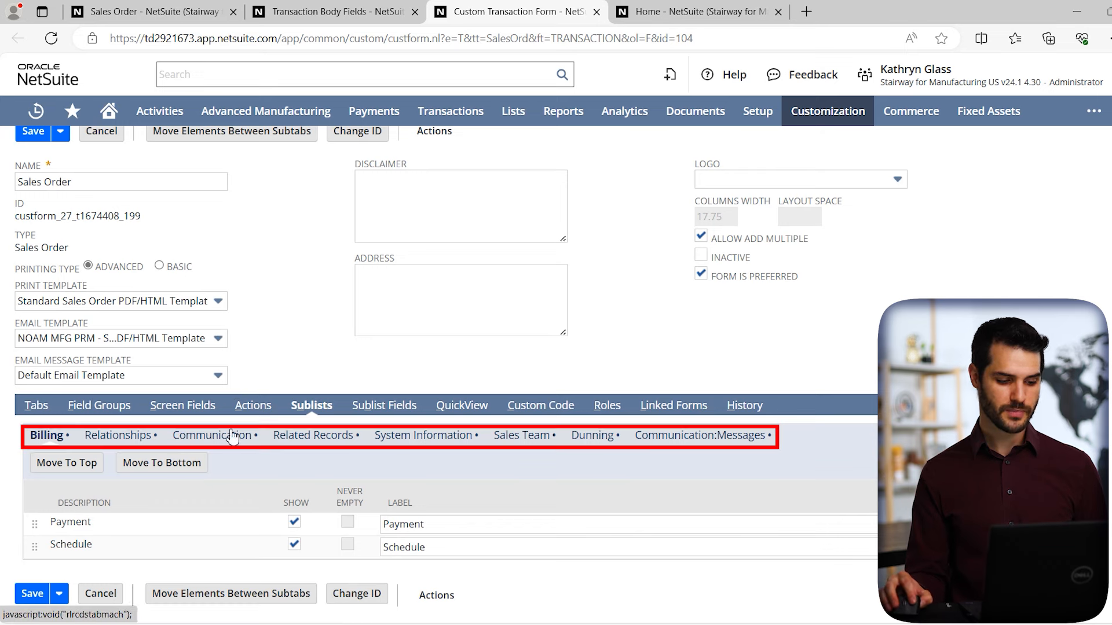
left_click(171, 18)
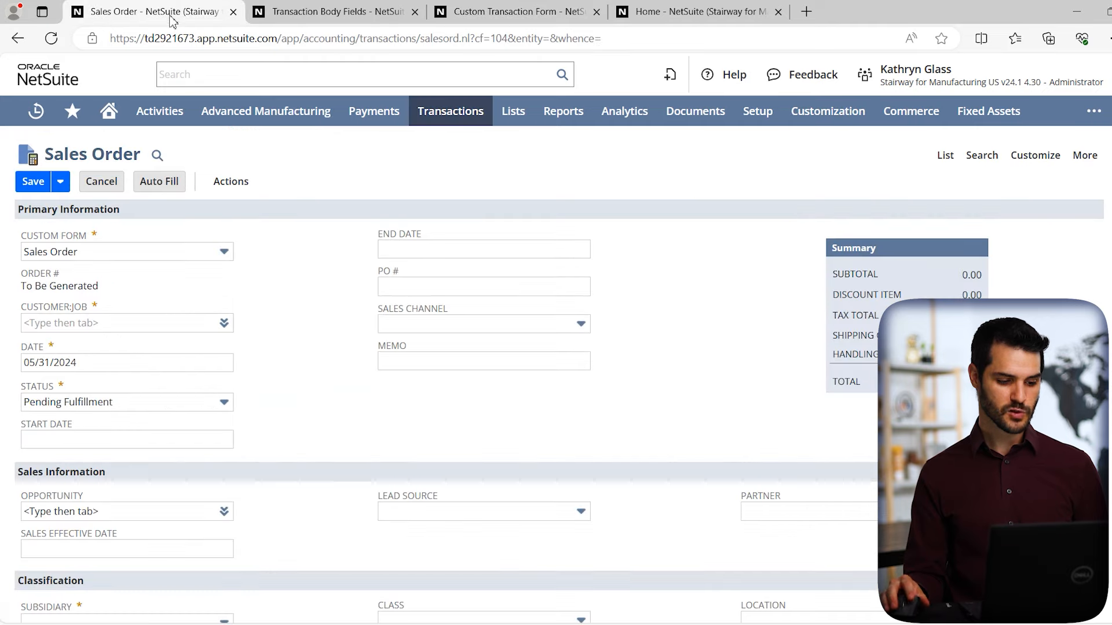
scroll(313, 355, "down", 6)
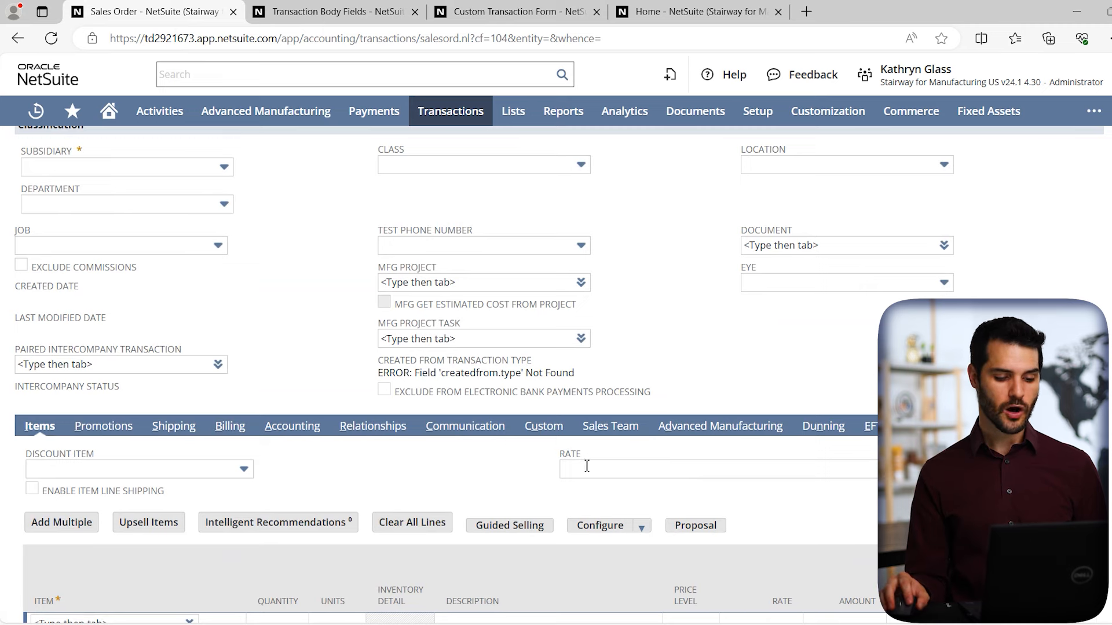
left_click(473, 437)
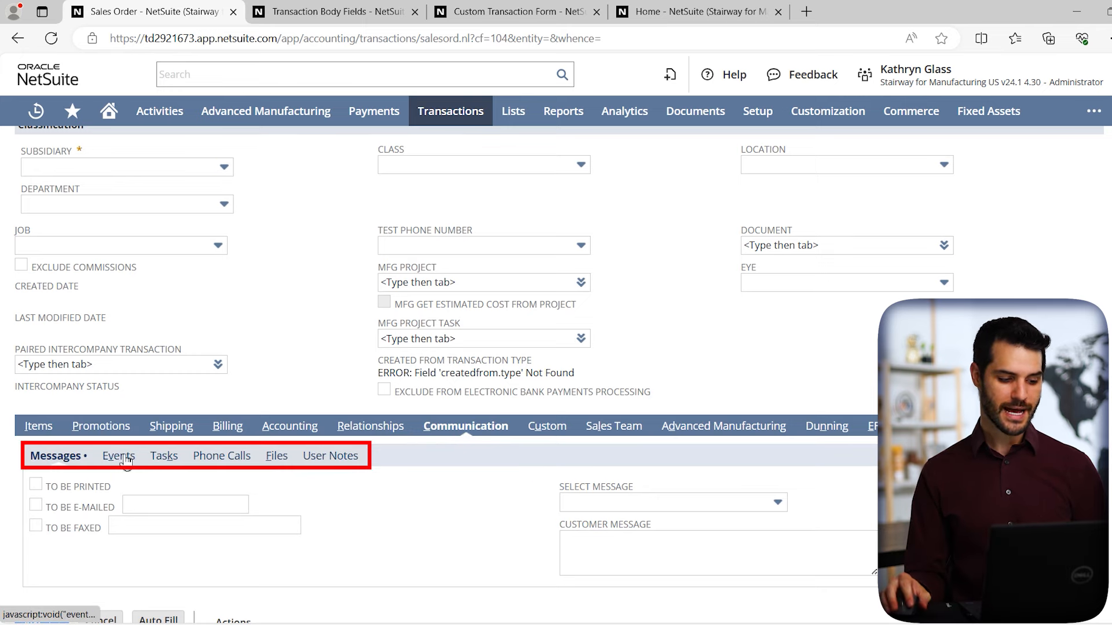
left_click(166, 457)
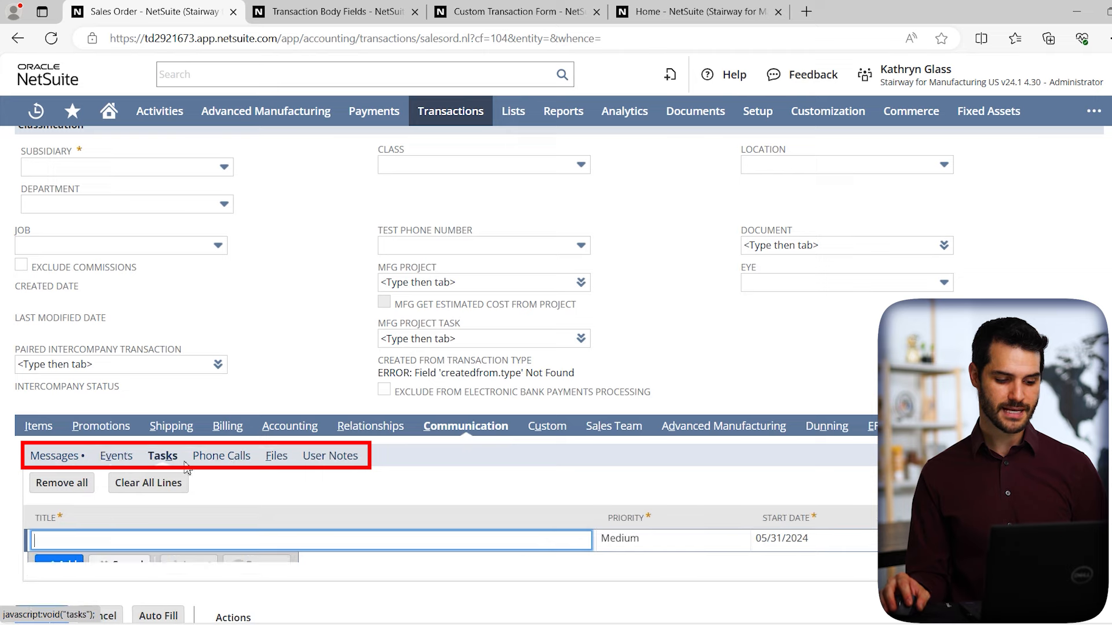
left_click(221, 456)
left_click(273, 457)
left_click(330, 457)
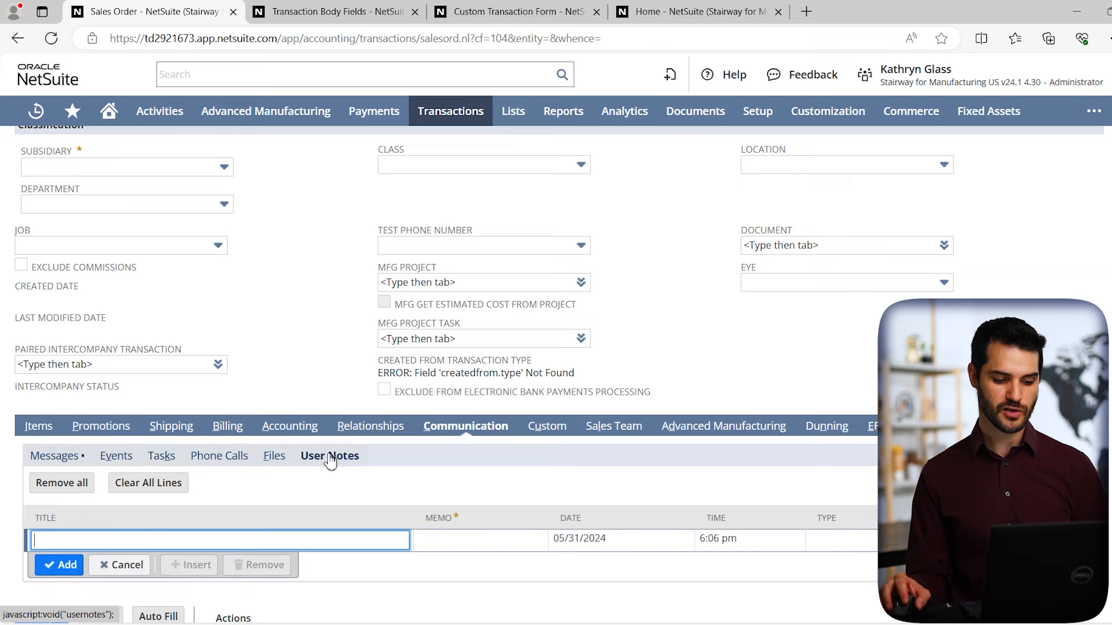
left_click(505, 14)
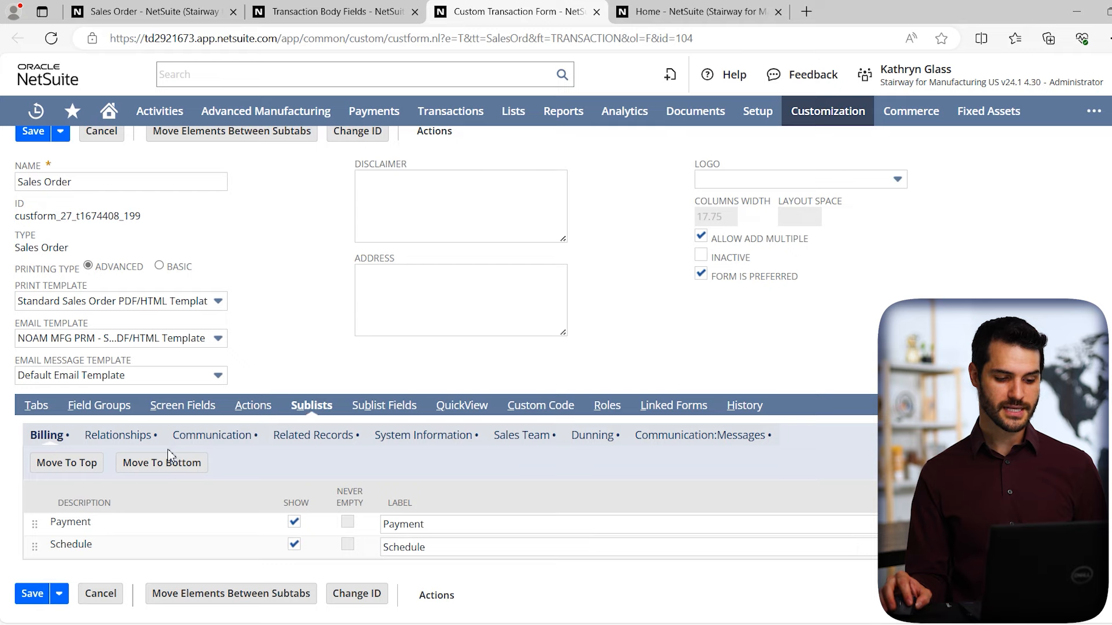
left_click(215, 435)
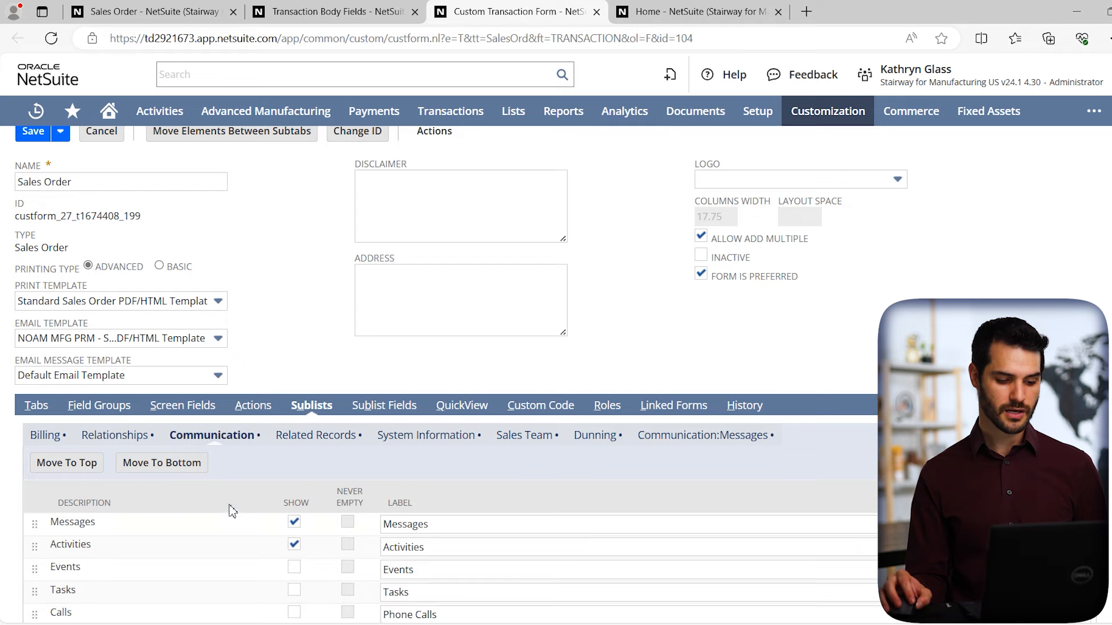
scroll(249, 506, "down", 2)
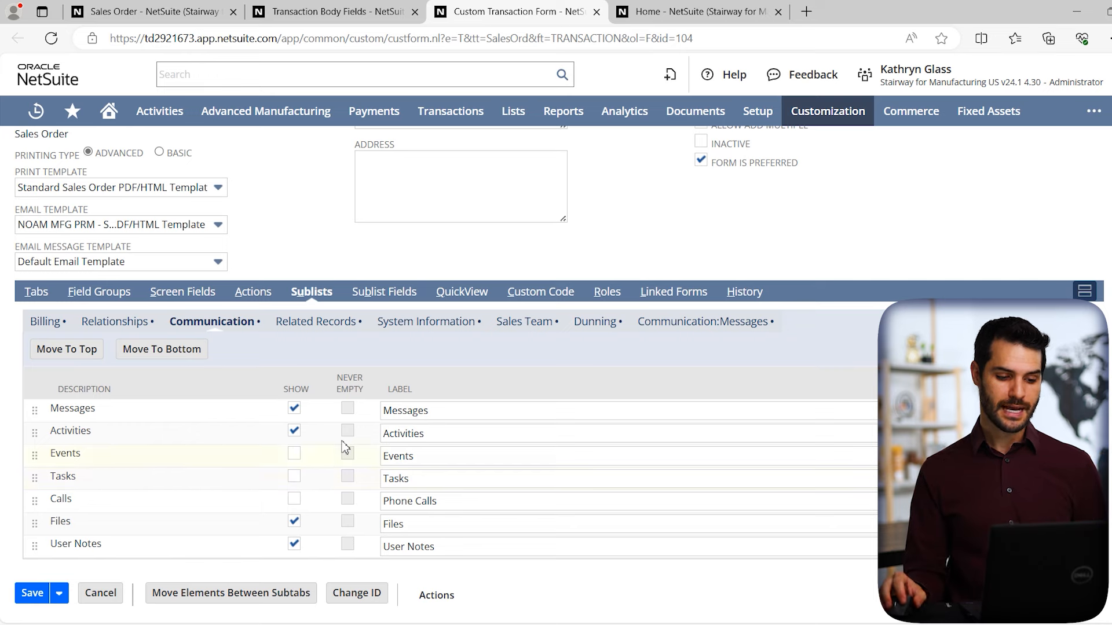
- Examine the form's Sublist Fields settings and compare them with the Items line columns on the sales order
left_click(383, 294)
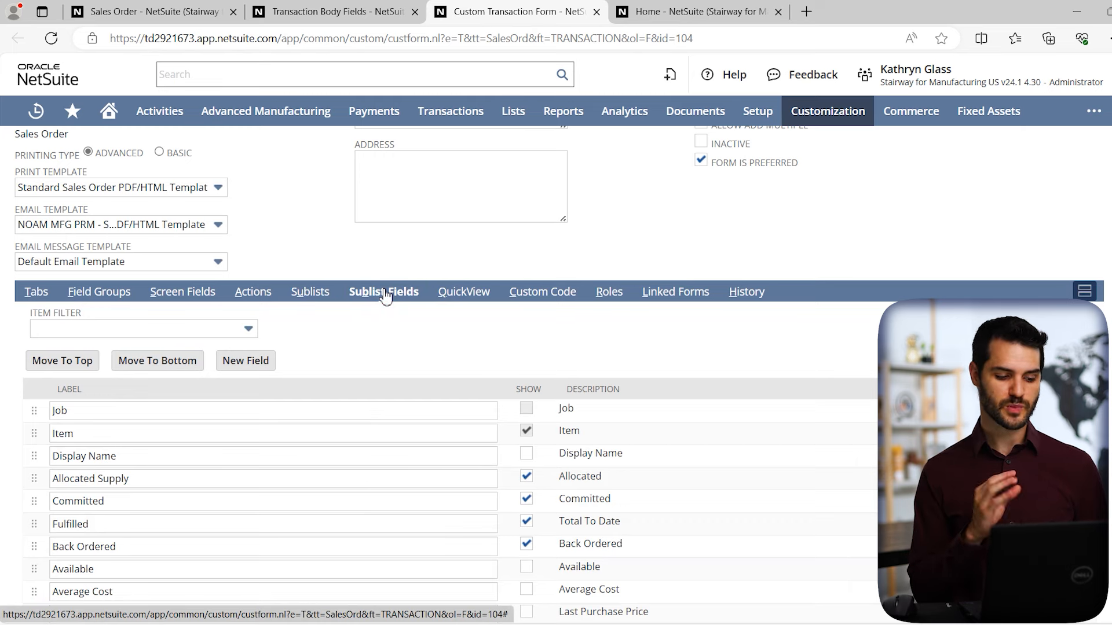
left_click(163, 13)
left_click(38, 427)
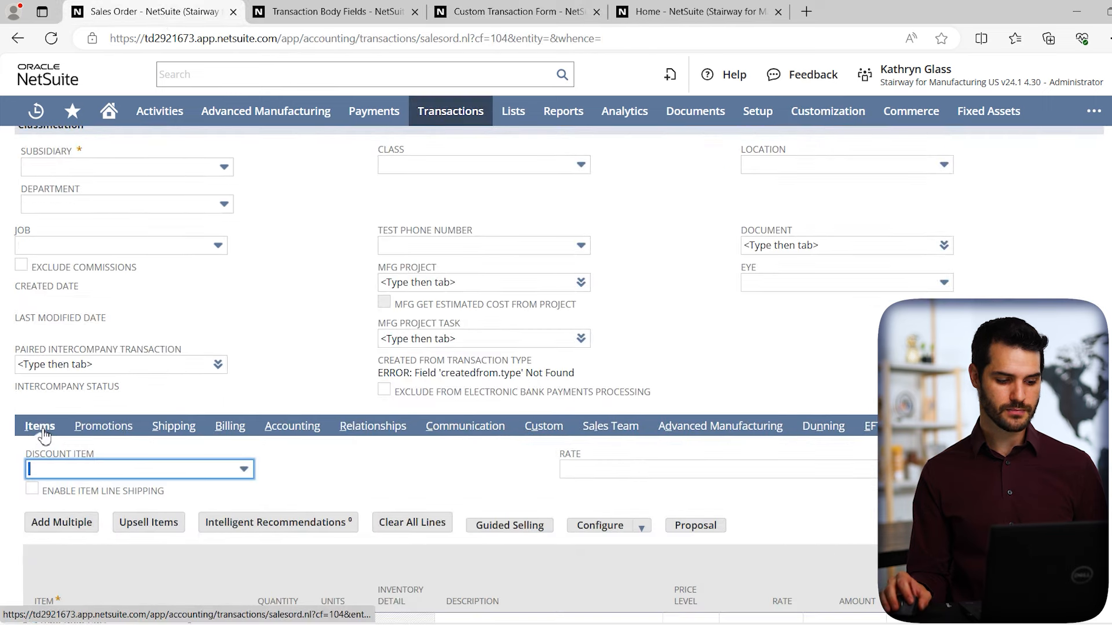
scroll(139, 470, "down", 2)
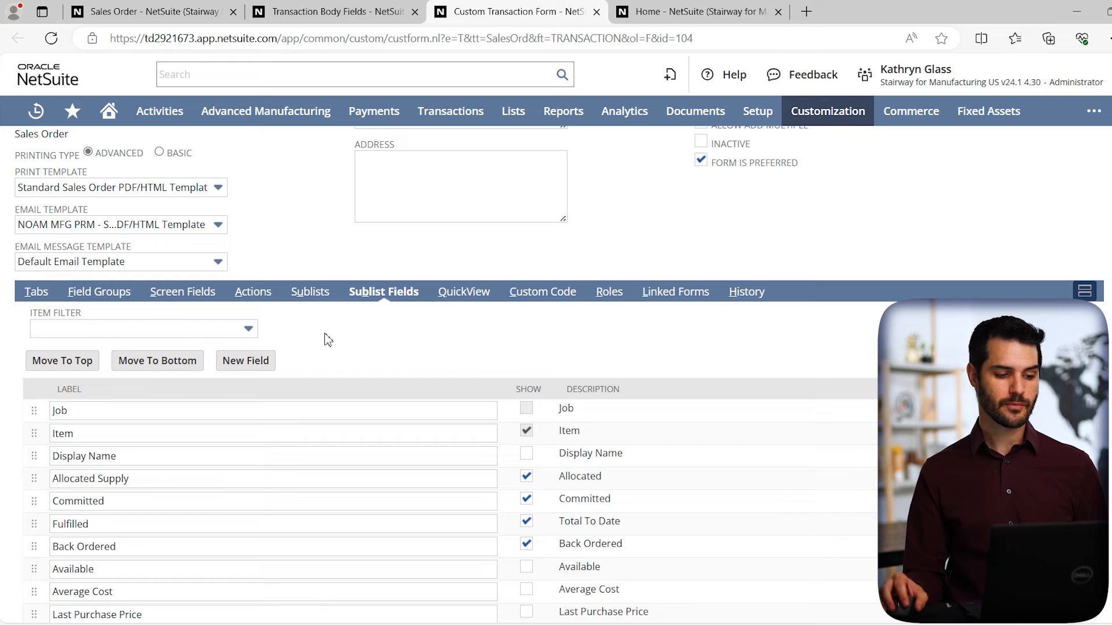
- Try moving the Gift field above Vendor Phone Number in the form's Custom screen fields
left_click(177, 298)
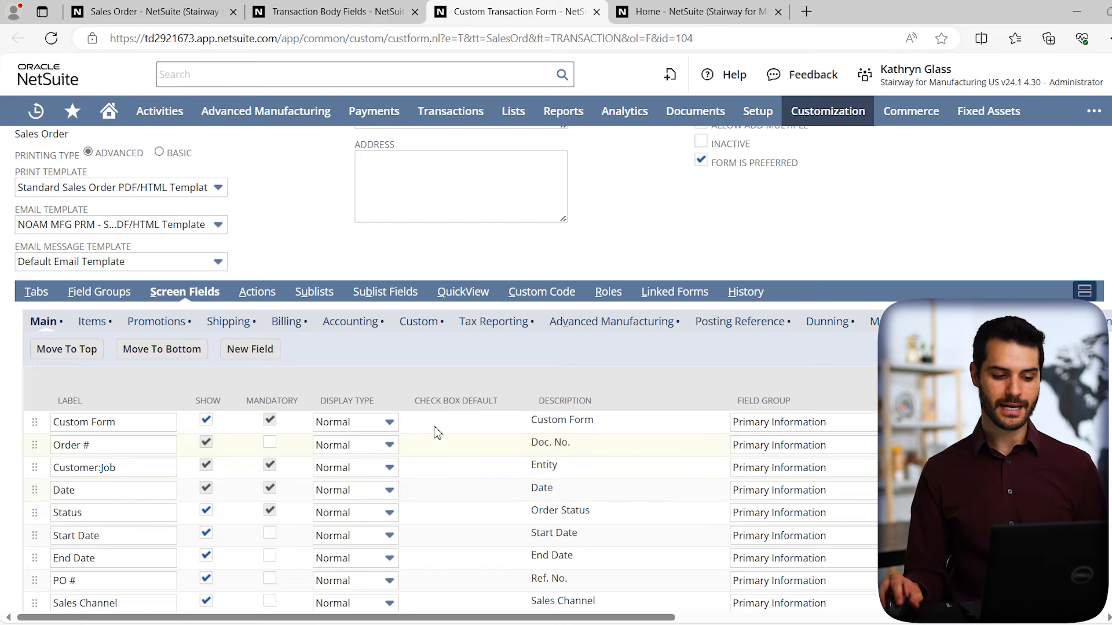
left_click(426, 331)
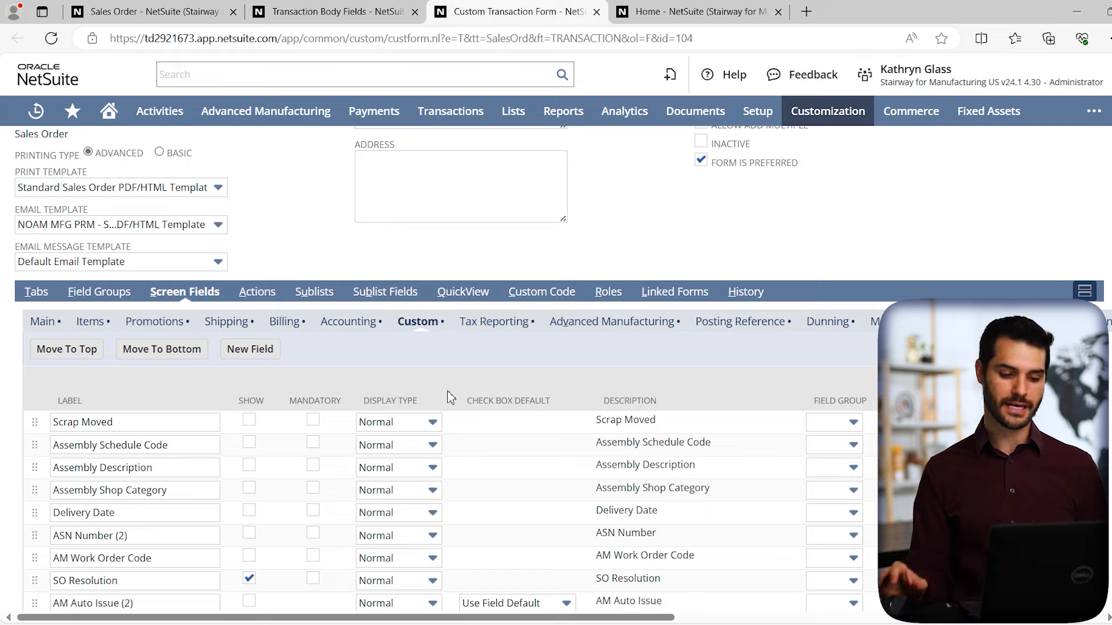
scroll(249, 397, "down", 10)
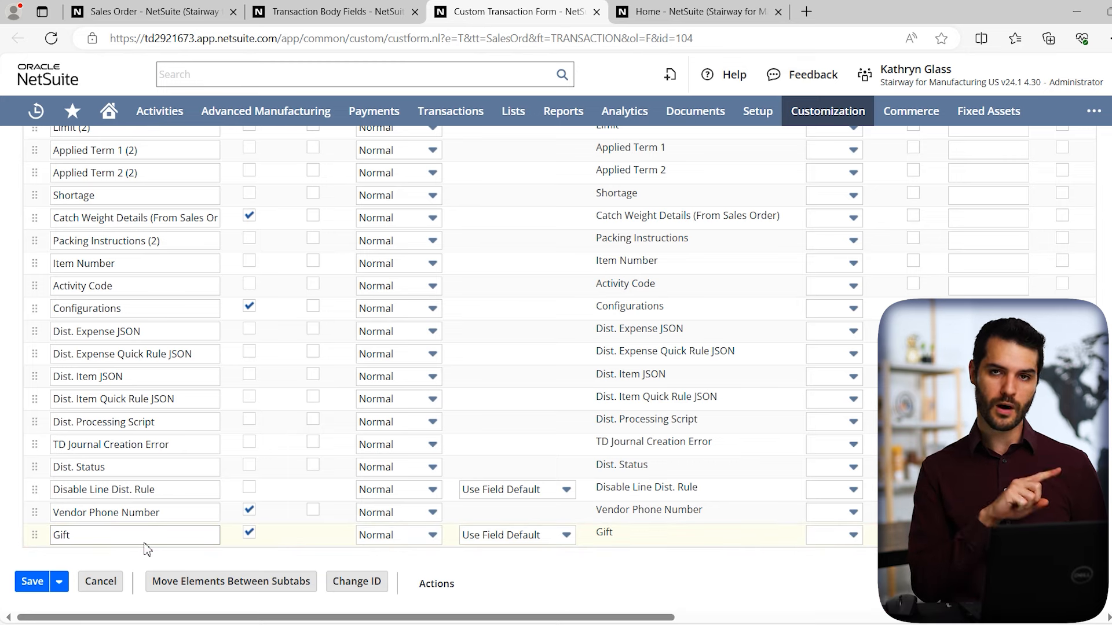
left_click(37, 540)
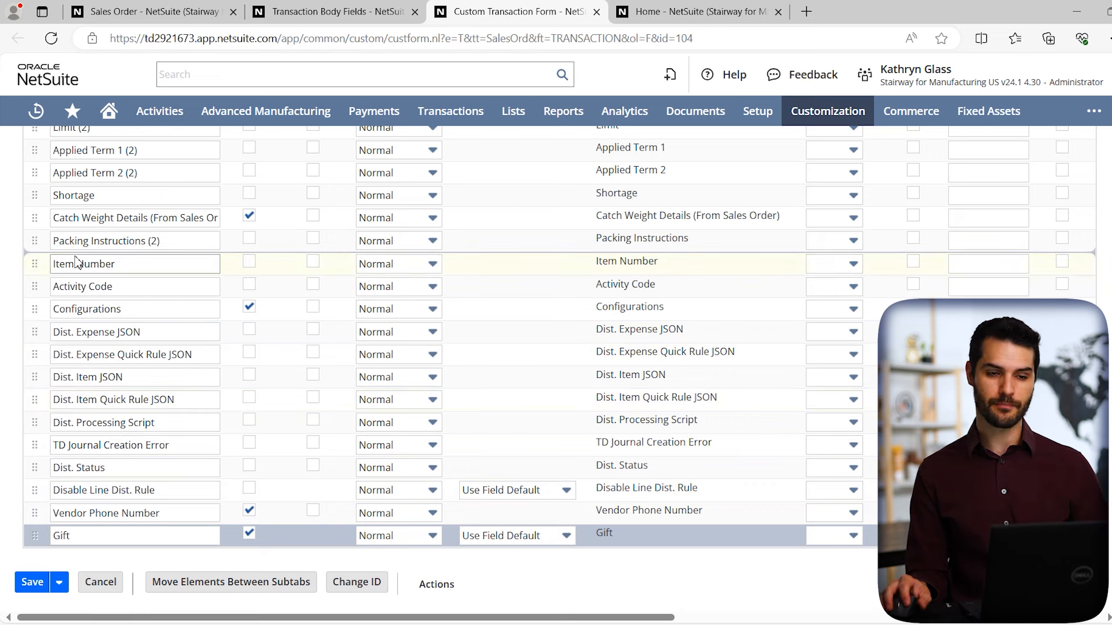
left_click_drag(74, 513, 74, 535)
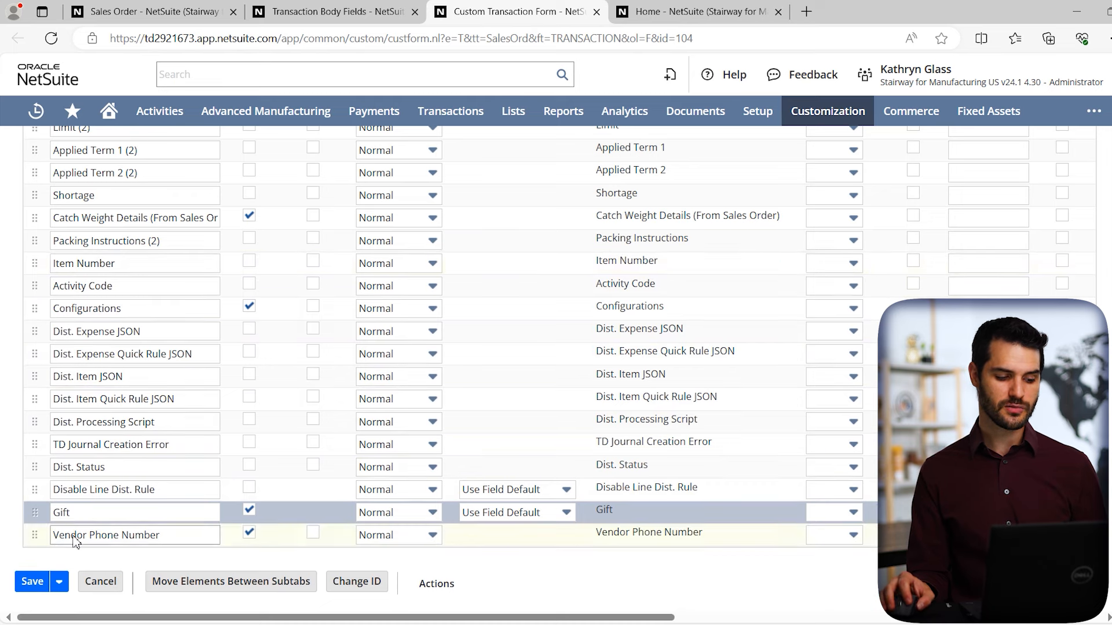
- Discard the unsaved form changes, start moving elements between subtabs, and assign the Custom subtab's Gift field to Main
left_click(218, 584)
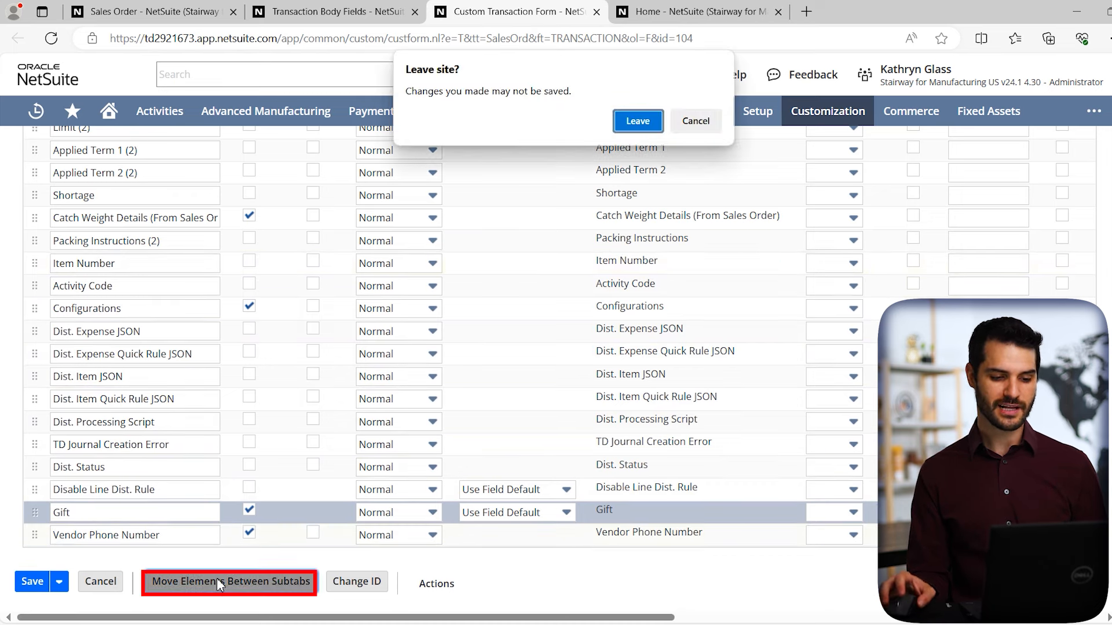
left_click(638, 123)
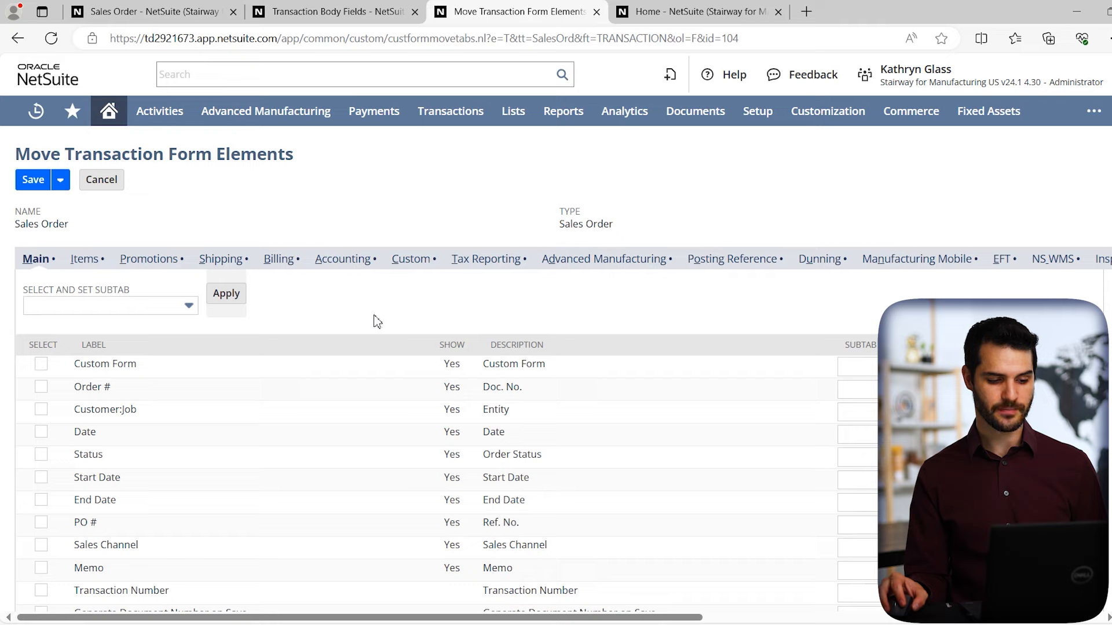
left_click(409, 268)
scroll(392, 307, "down", 10)
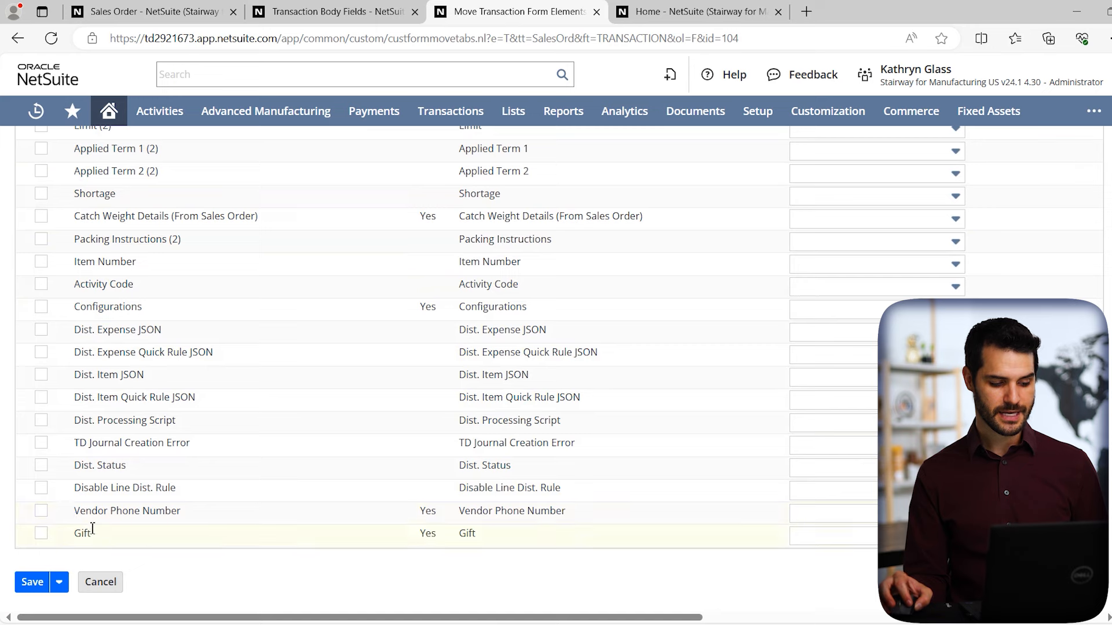
left_click(867, 541)
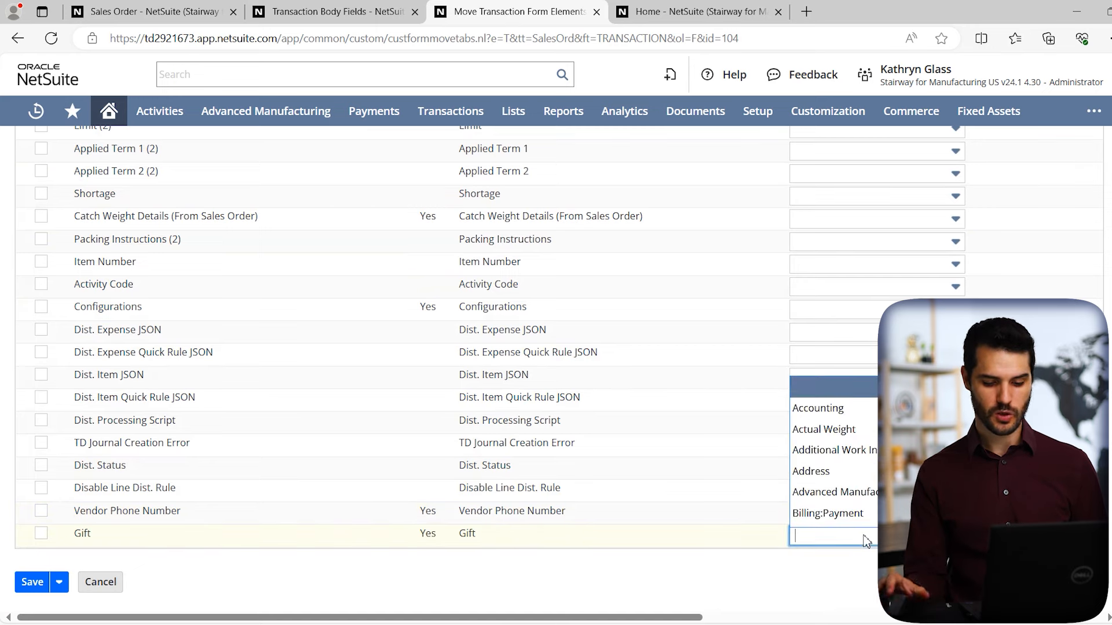
type("m")
key("Return")
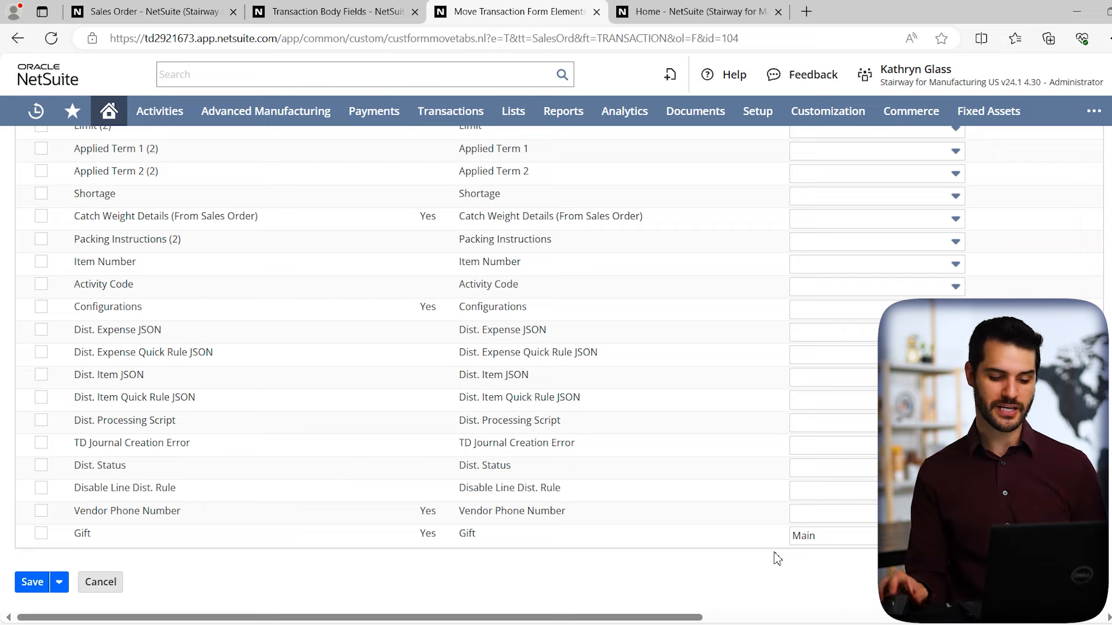
scroll(340, 368, "up", 15)
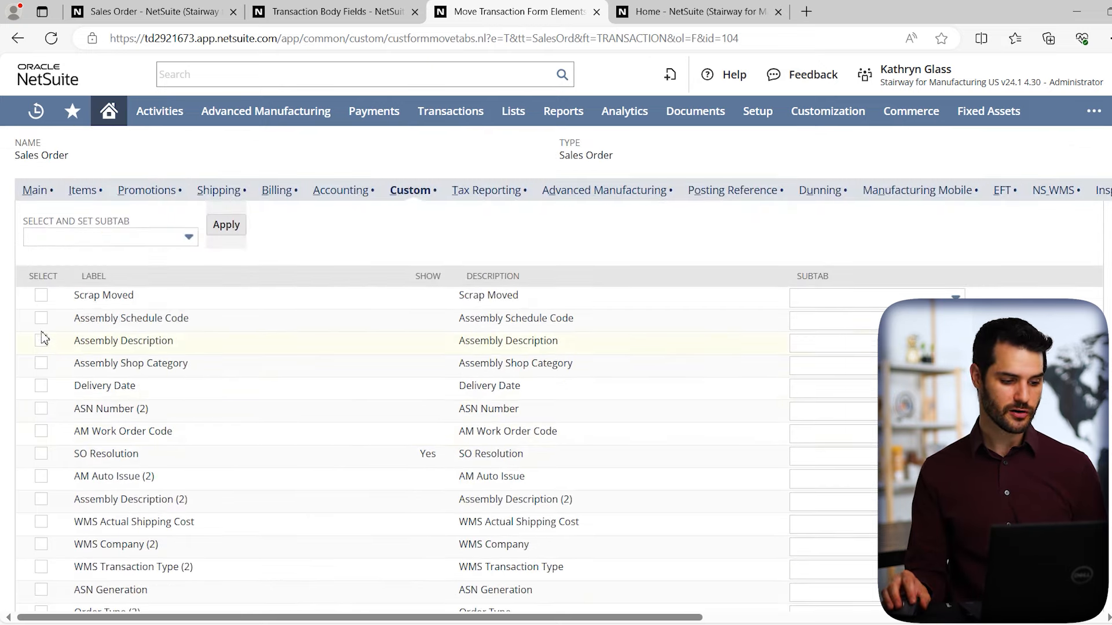
left_click(41, 318)
left_click(41, 341)
left_click(40, 364)
left_click(41, 387)
left_click(40, 409)
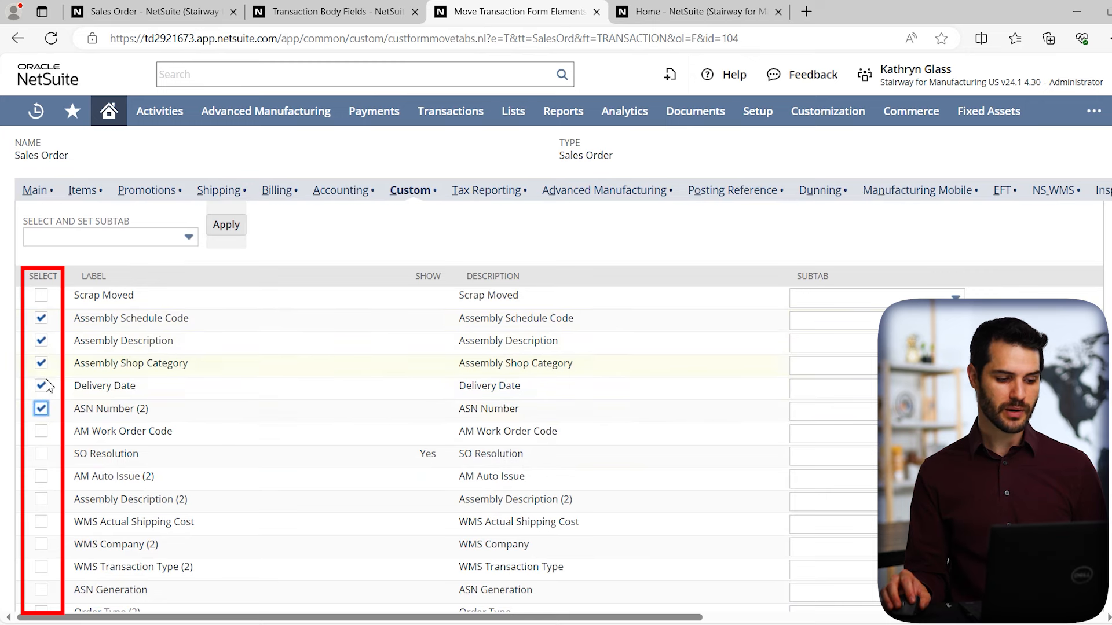
left_click(115, 238)
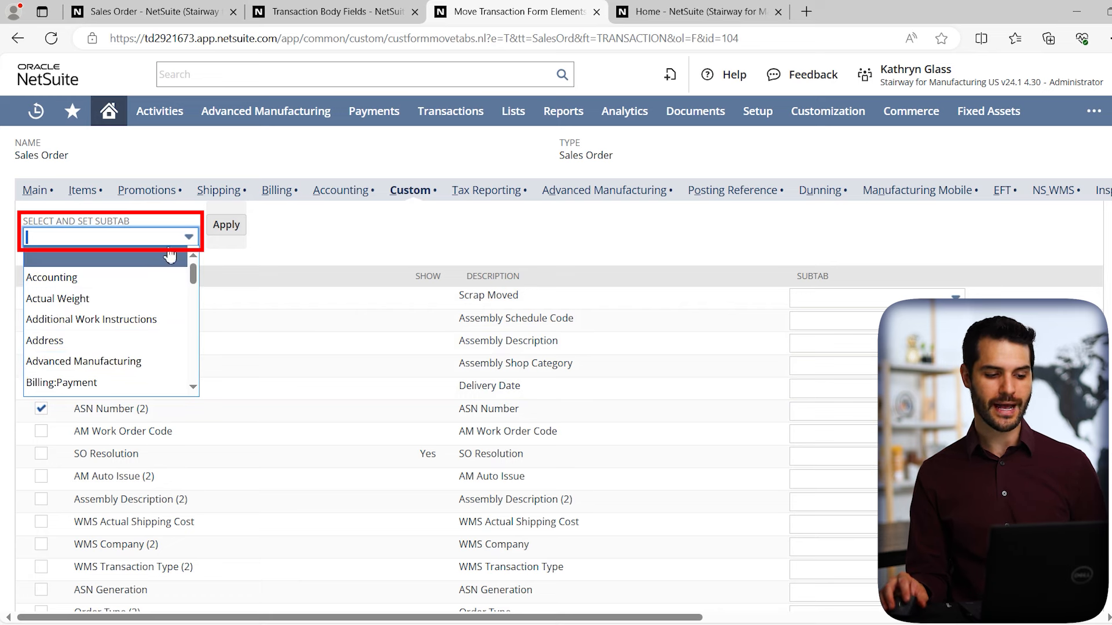
left_click(293, 232)
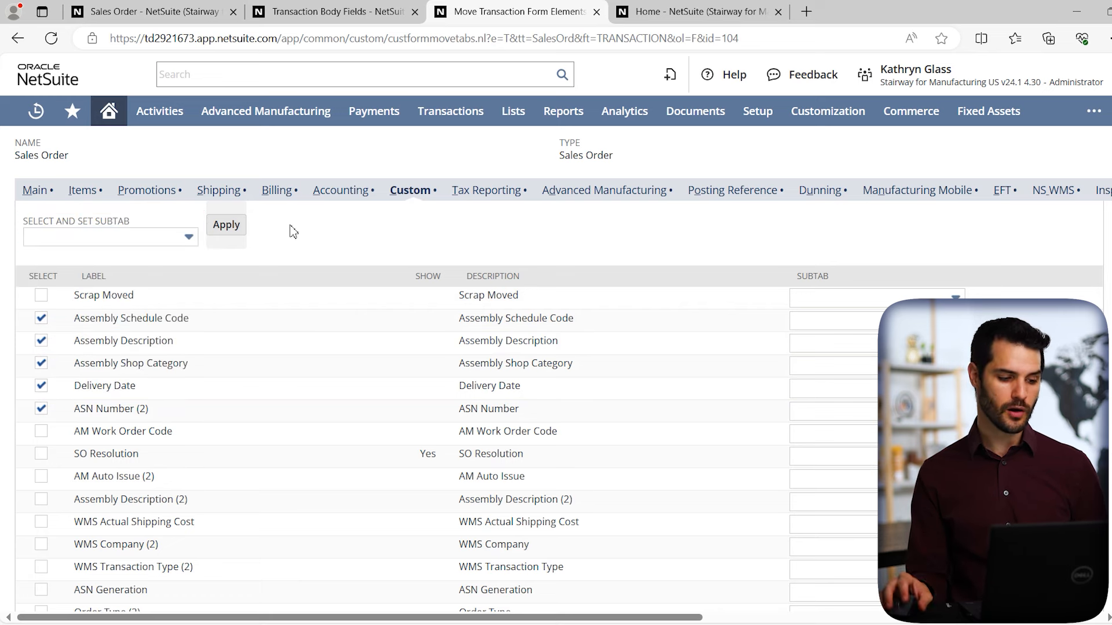
left_click(42, 319)
left_click(41, 341)
left_click(42, 364)
left_click(41, 386)
left_click(42, 408)
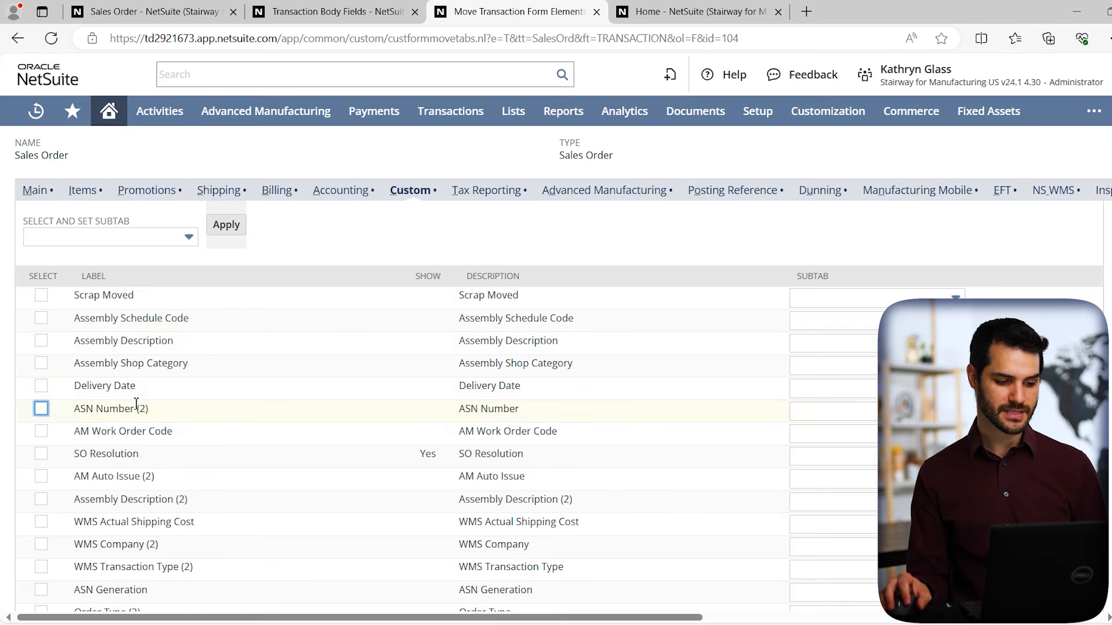
- Save the subtab reassignment for the Sales Order form
left_click(304, 225)
scroll(289, 267, "up", 1)
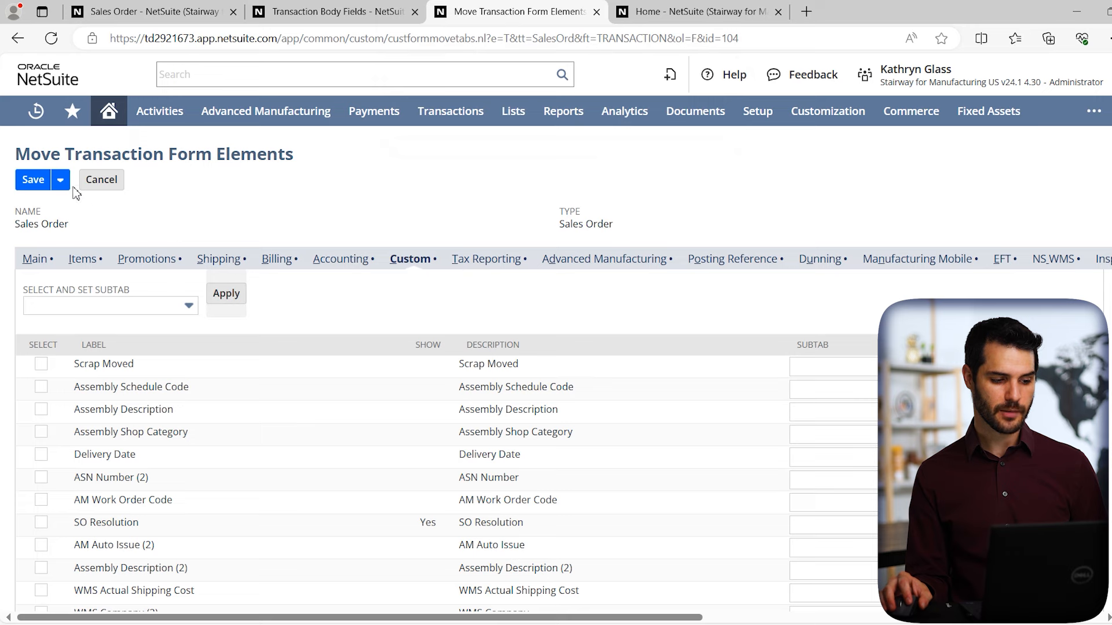
left_click(32, 182)
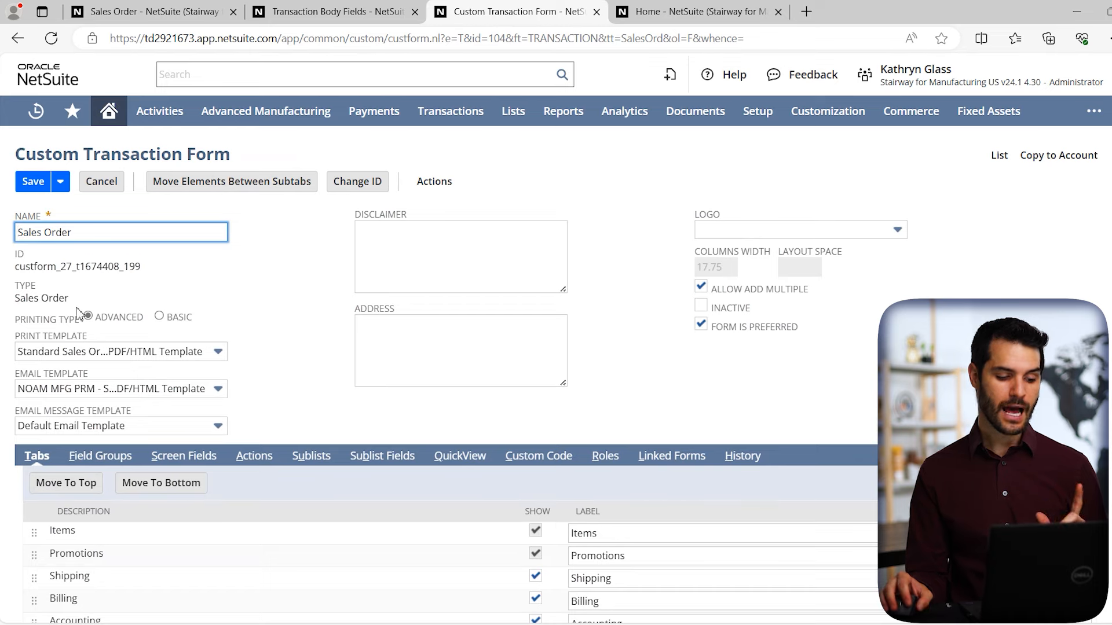
- Look through the Sales Order form's Main screen fields for the Gift field
left_click(184, 461)
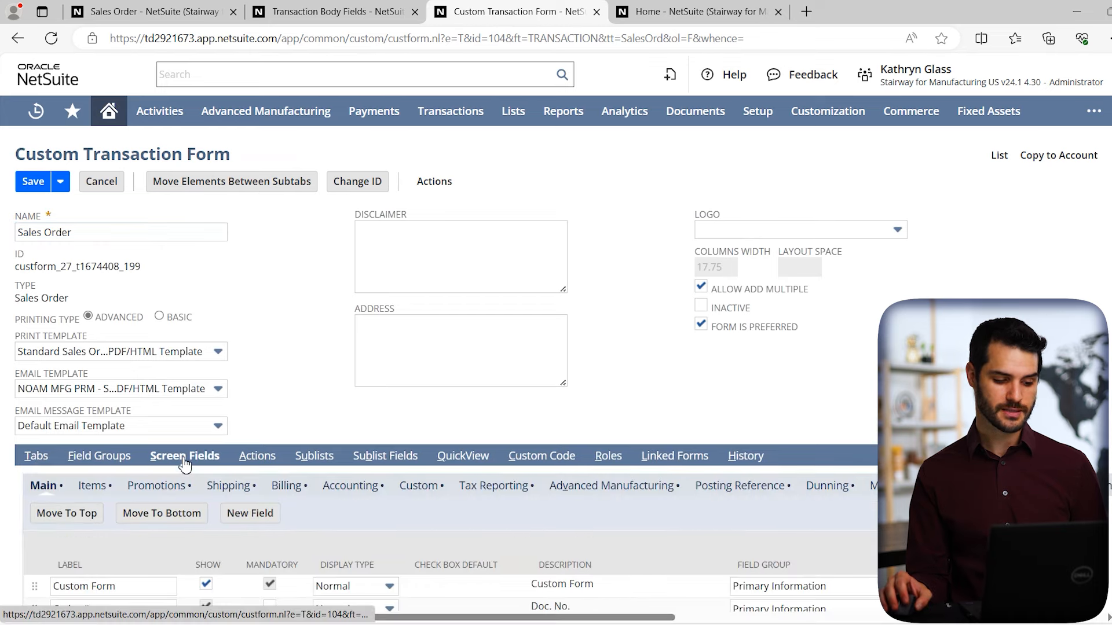
scroll(65, 399, "down", 3)
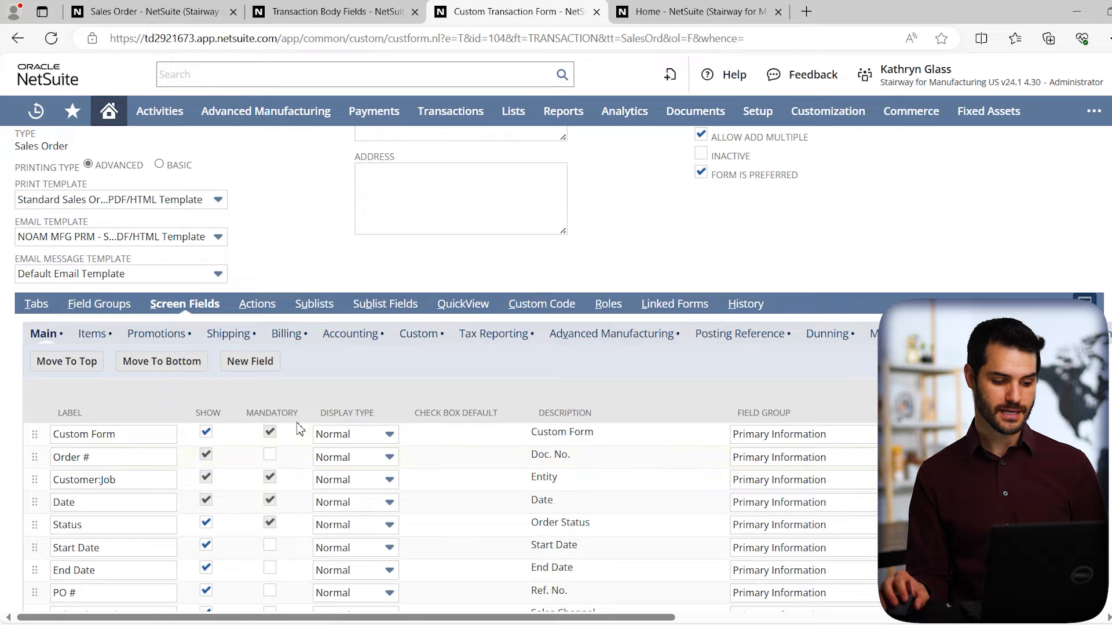
scroll(301, 432, "down", 20)
scroll(311, 440, "down", 10)
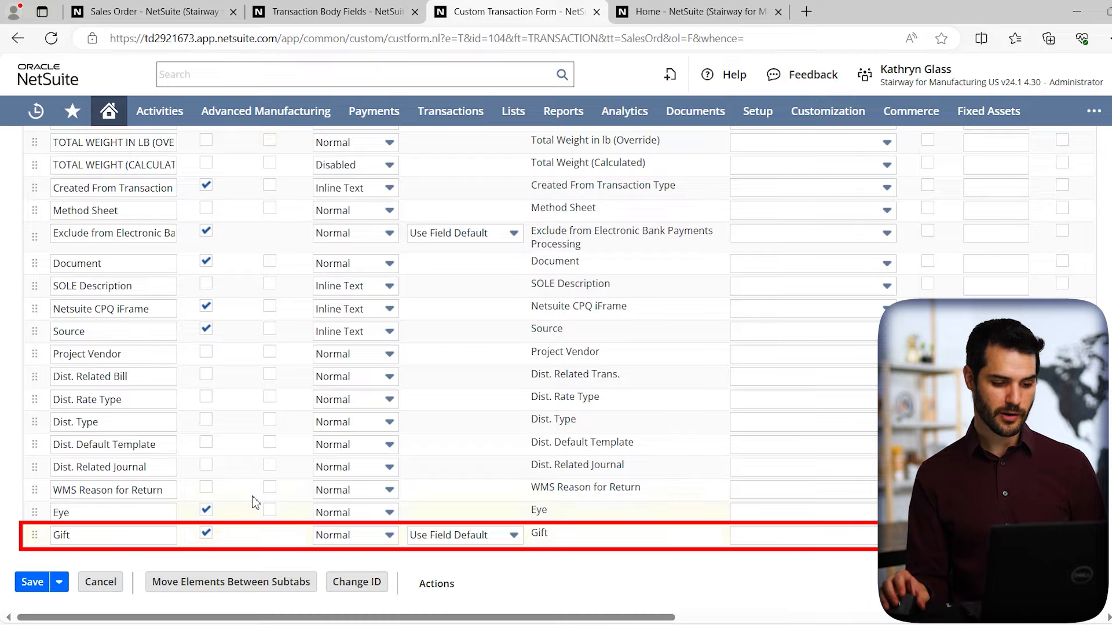
scroll(307, 461, "up", 2)
scroll(307, 462, "up", 15)
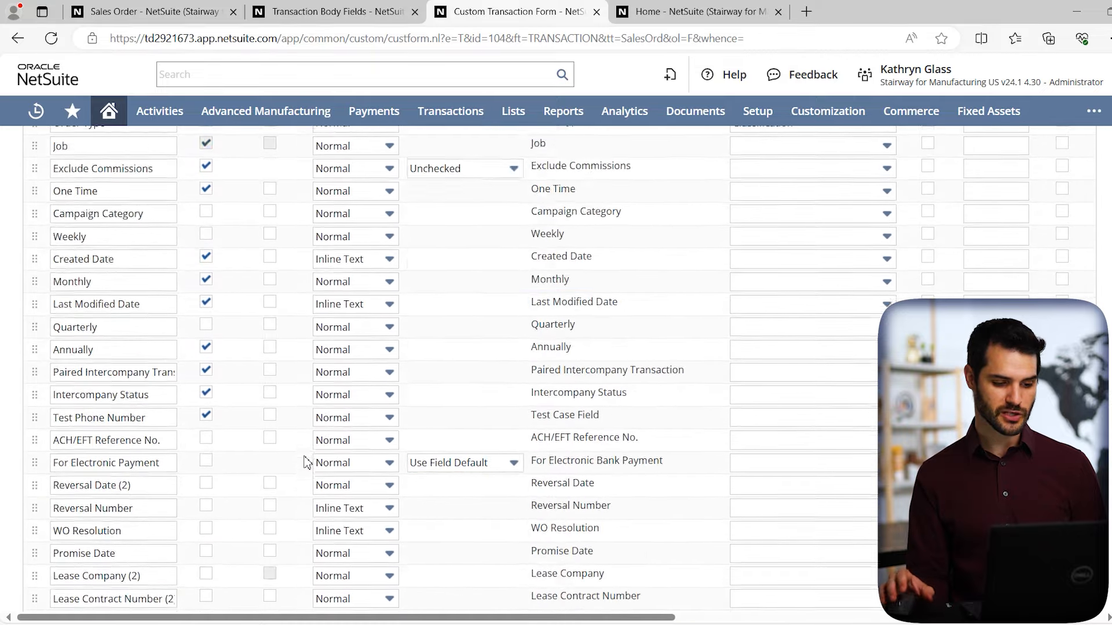
scroll(307, 461, "up", 10)
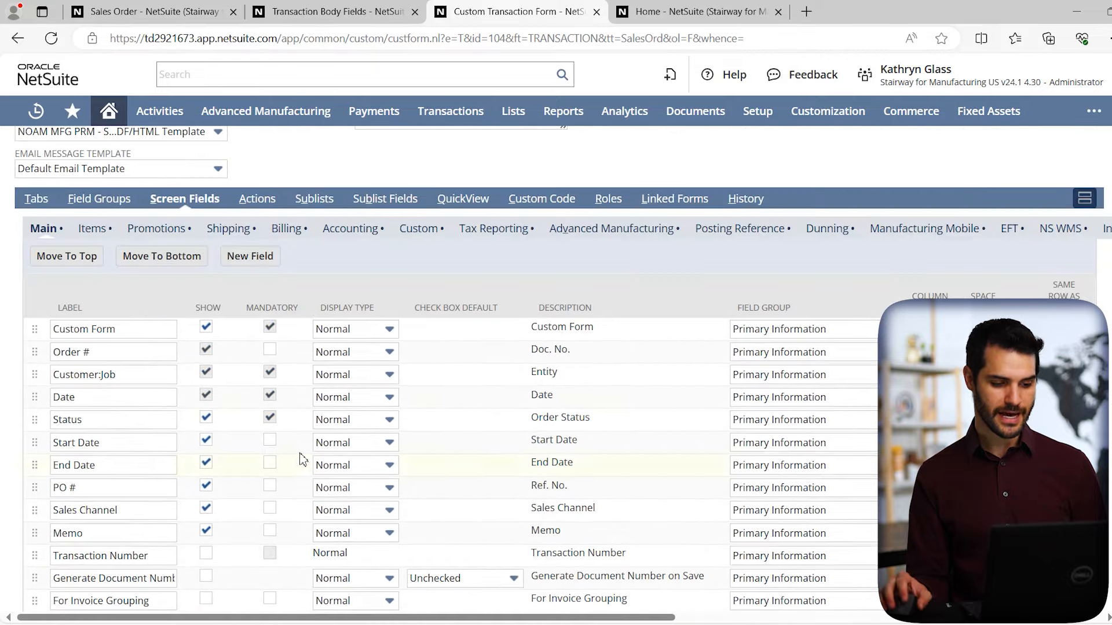
scroll(137, 385, "up", 2)
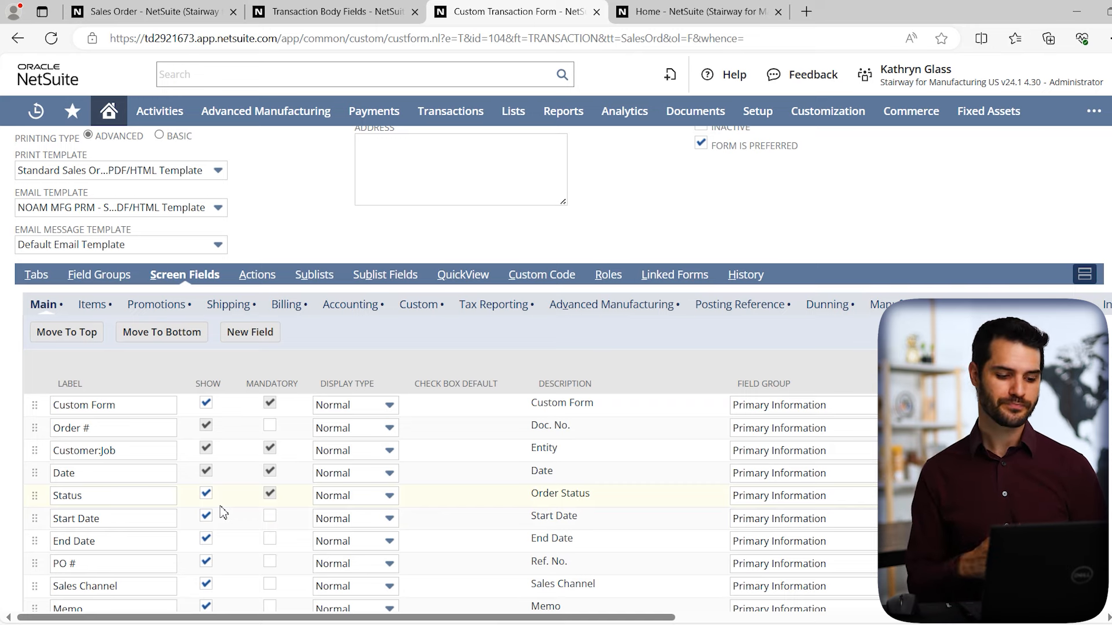
- Look at the Custom Form field's display type options and try making the Order # field mandatory
left_click(355, 406)
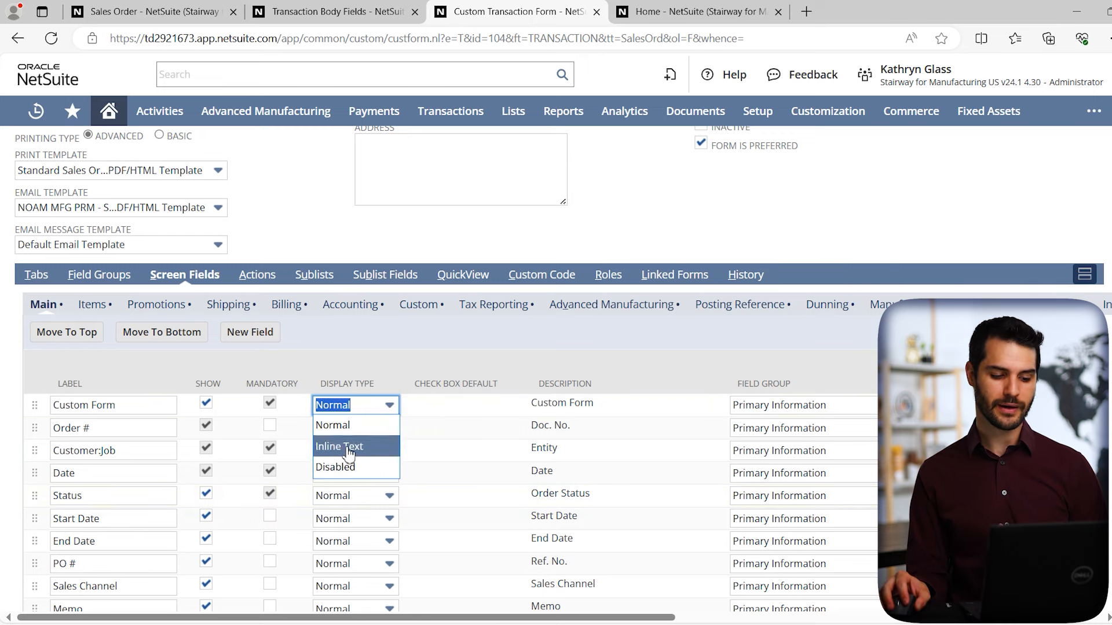
left_click(360, 362)
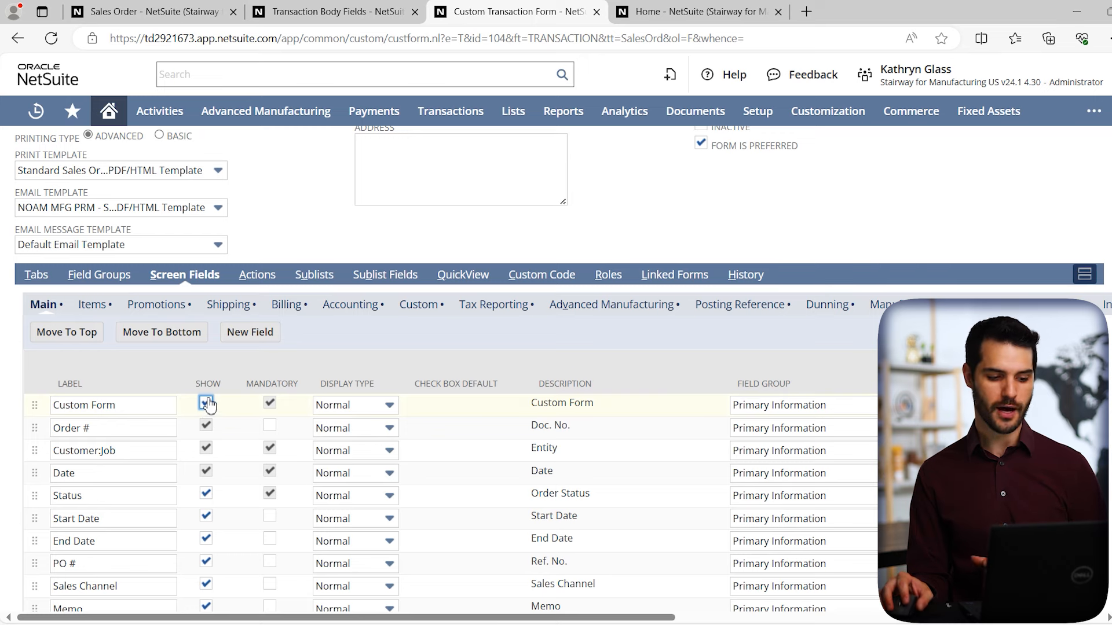
left_click(271, 427)
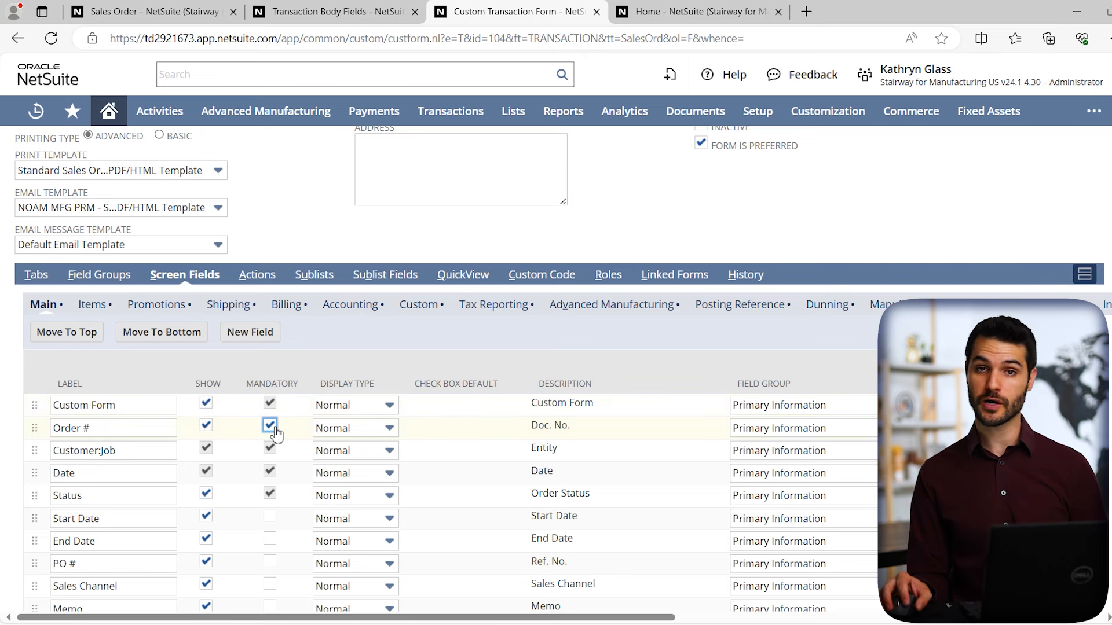
left_click(270, 427)
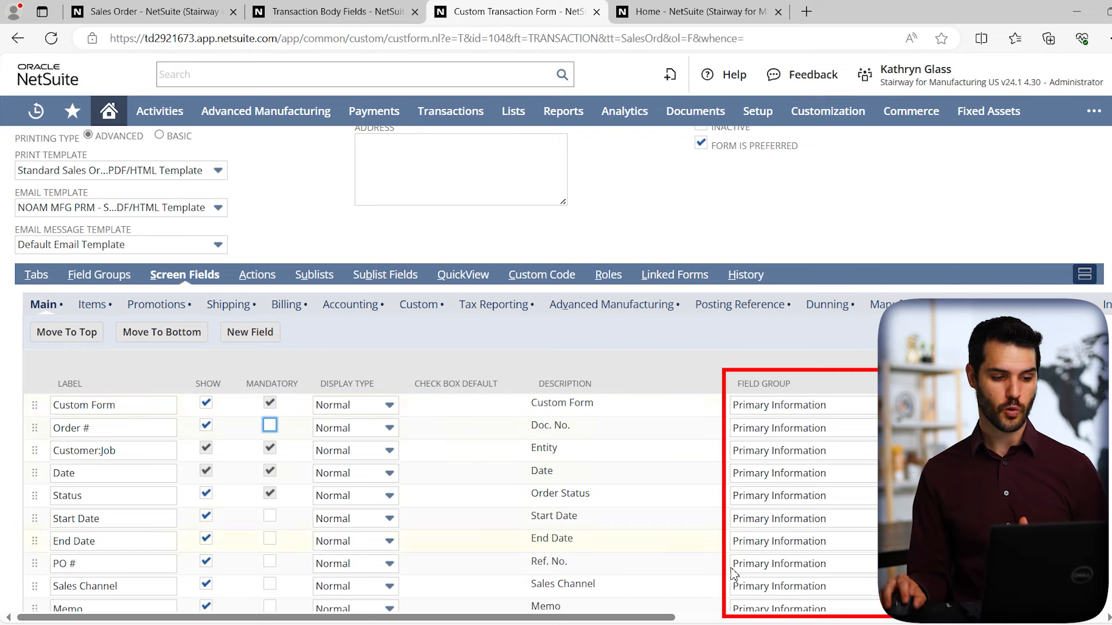
- Examine the Primary Information fields on the Sales Order entry page, and return to the form customization
left_click(171, 12)
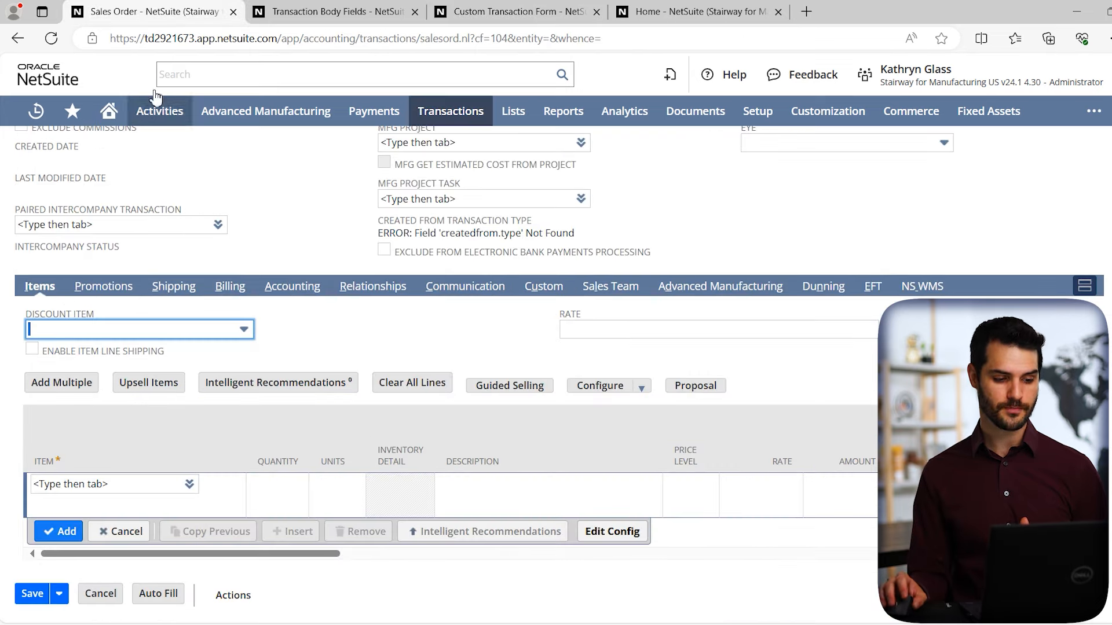
scroll(348, 326, "up", 10)
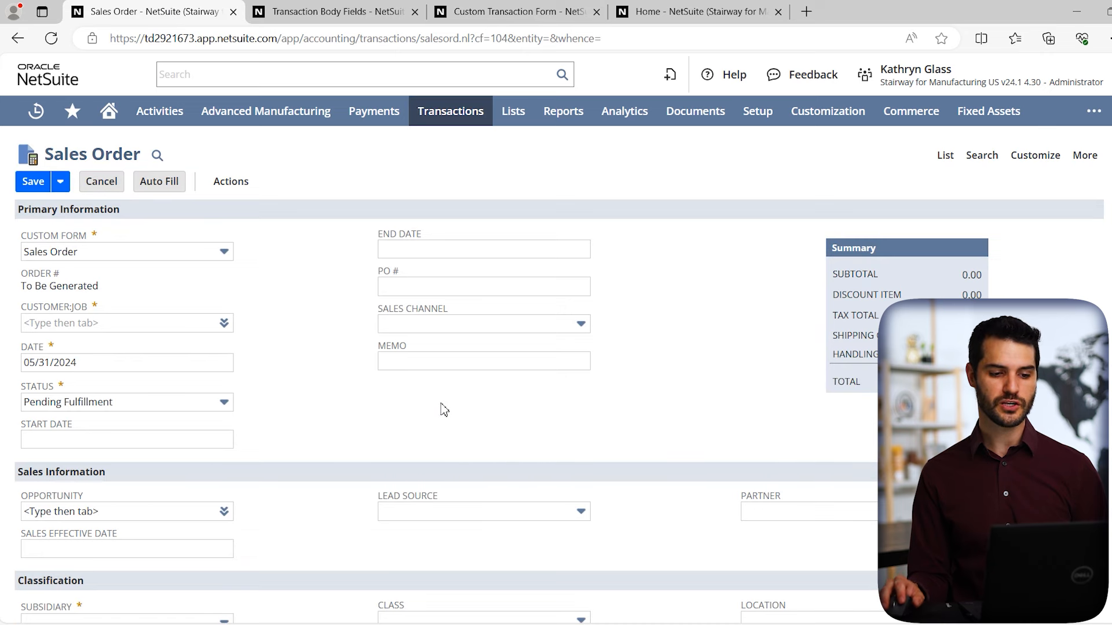
left_click(488, 18)
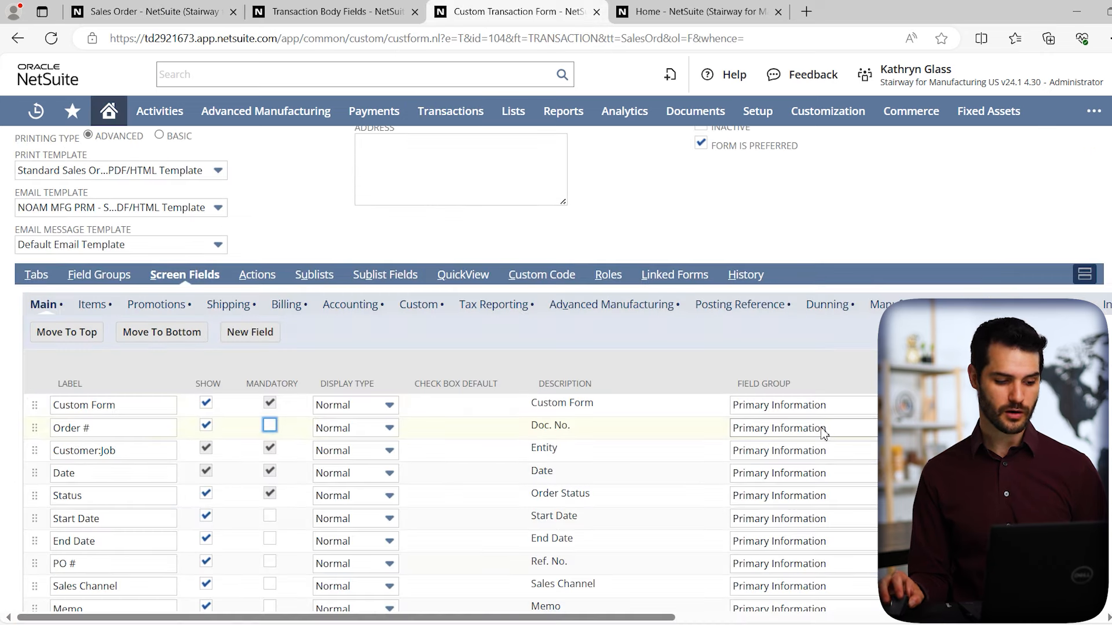
- Assign the Gift field in the Main screen fields to the Primary Information field group
scroll(791, 446, "down", 15)
scroll(792, 449, "down", 7)
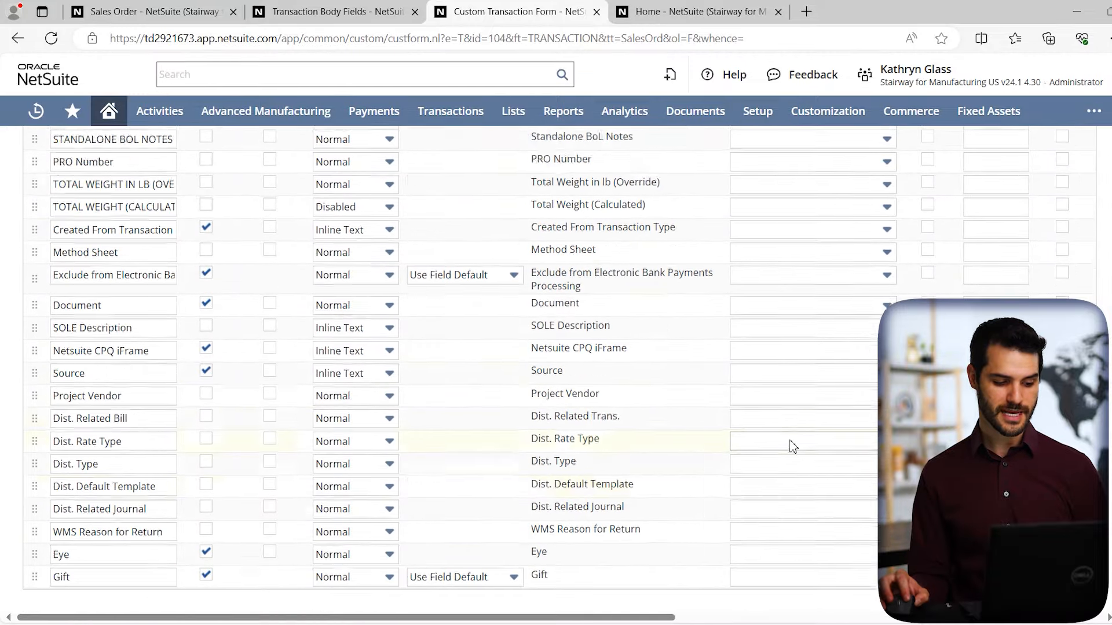
left_click(109, 545)
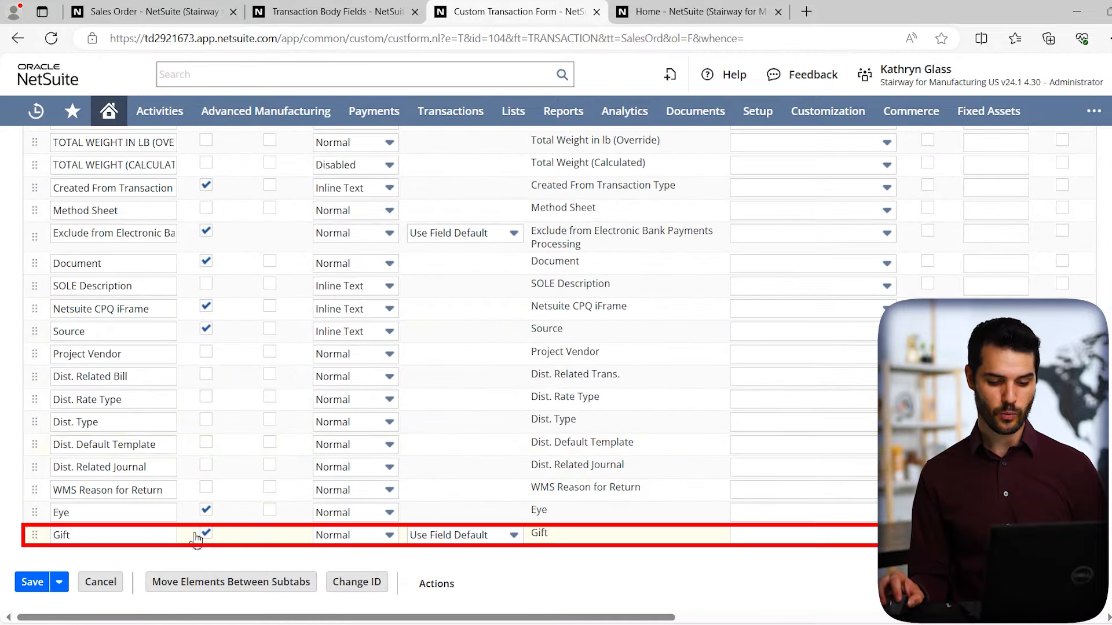
left_click(777, 539)
left_click(798, 465)
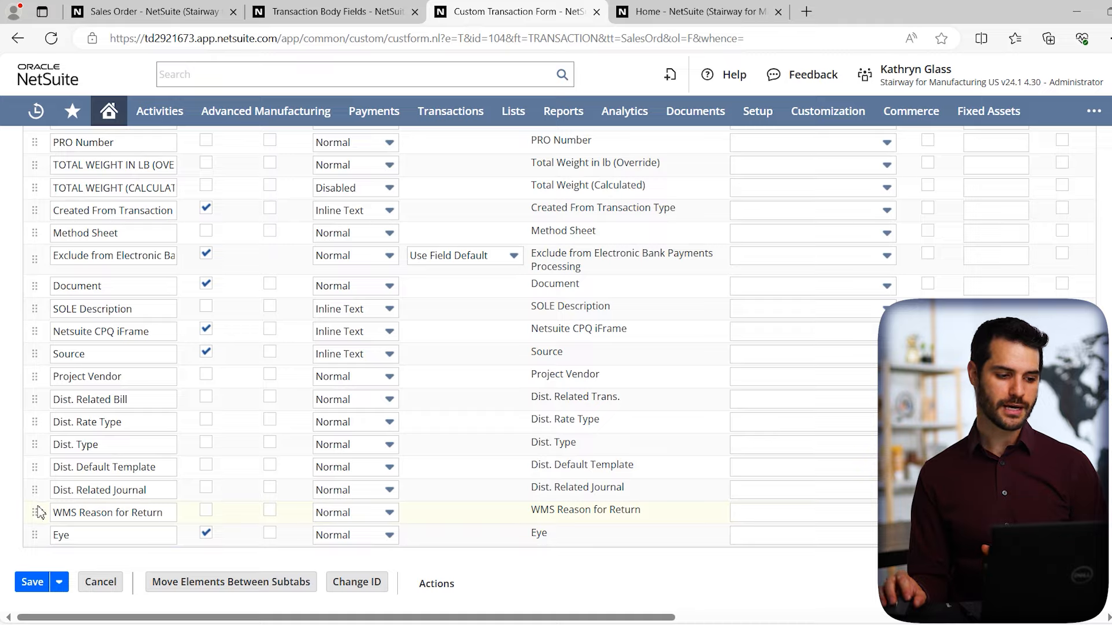
- Move the Gift field directly below Memo in the Main screen fields and save the Sales Order form
scroll(103, 493, "up", 15)
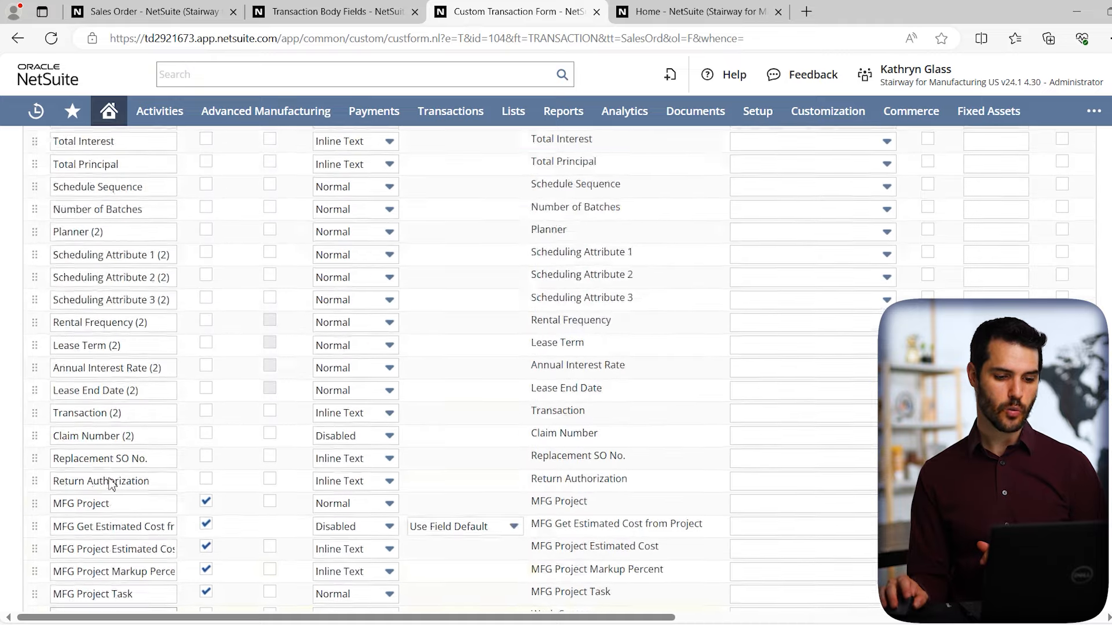
scroll(103, 493, "up", 8)
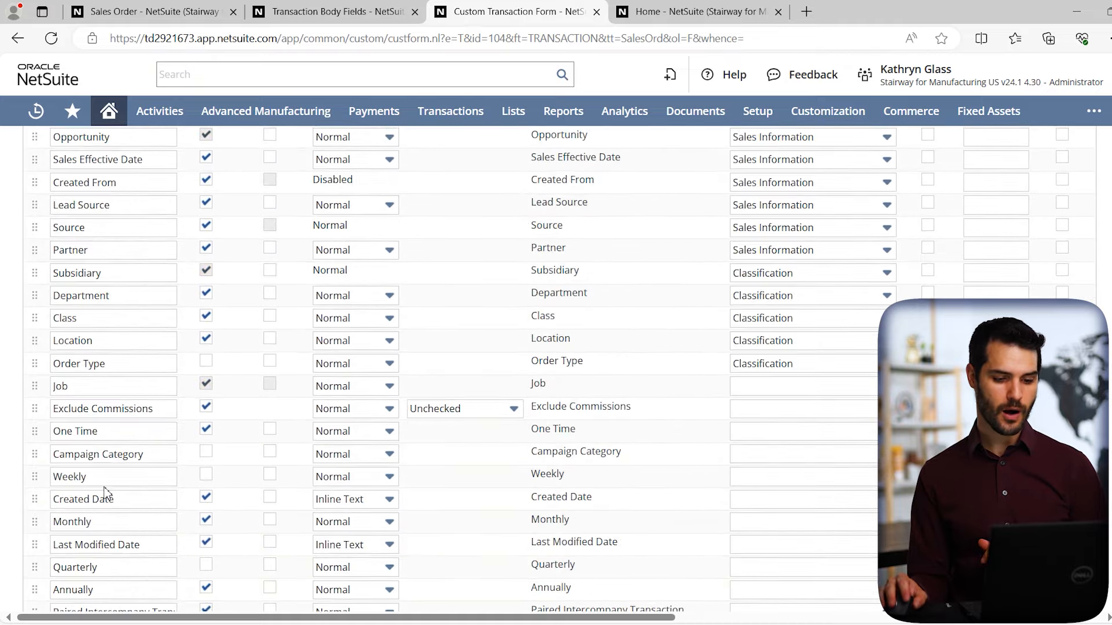
scroll(143, 476, "up", 6)
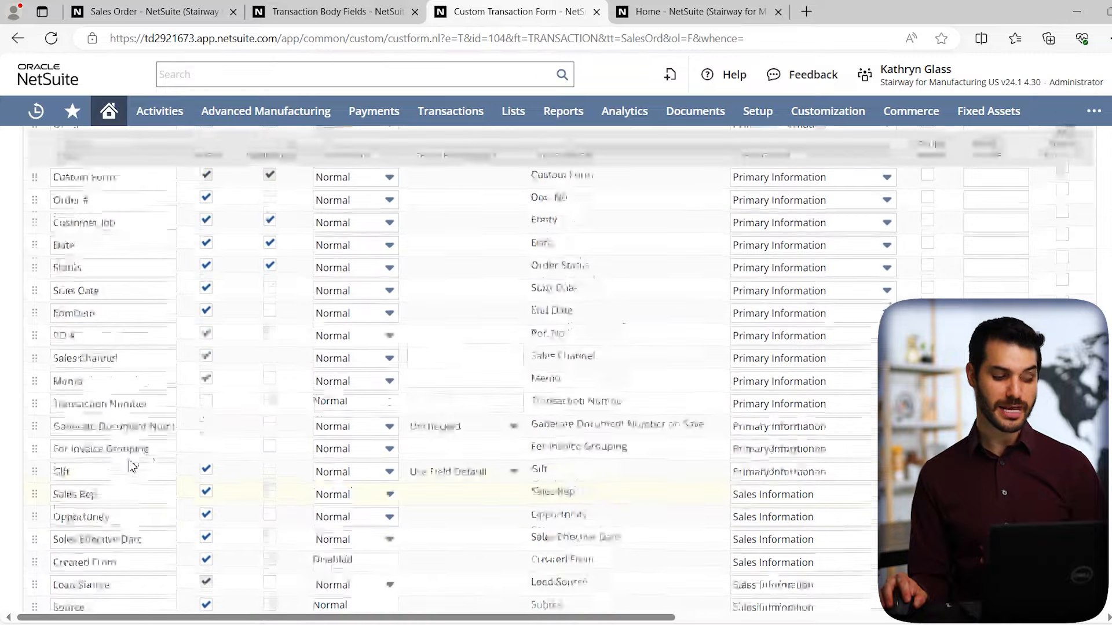
left_click(37, 472)
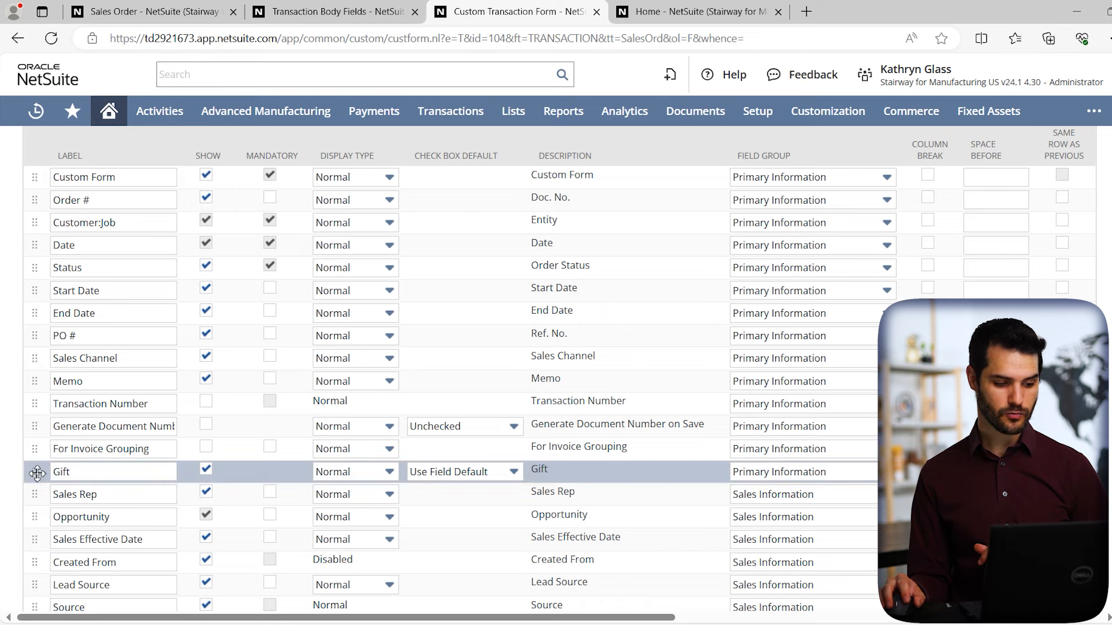
left_click_drag(39, 463, 41, 403)
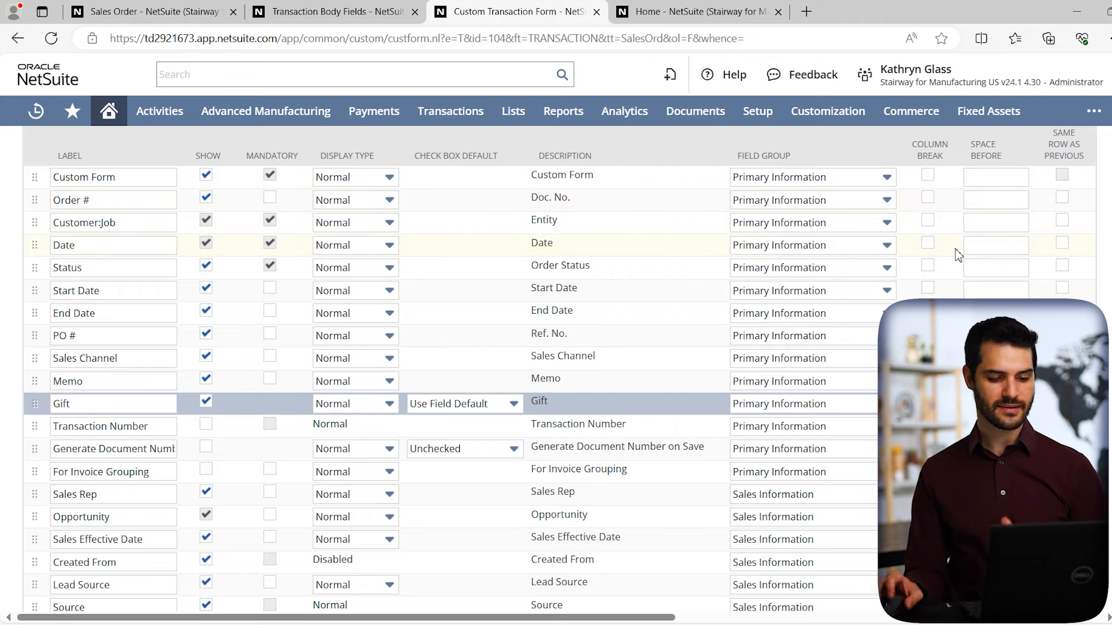
scroll(461, 247, "up", 7)
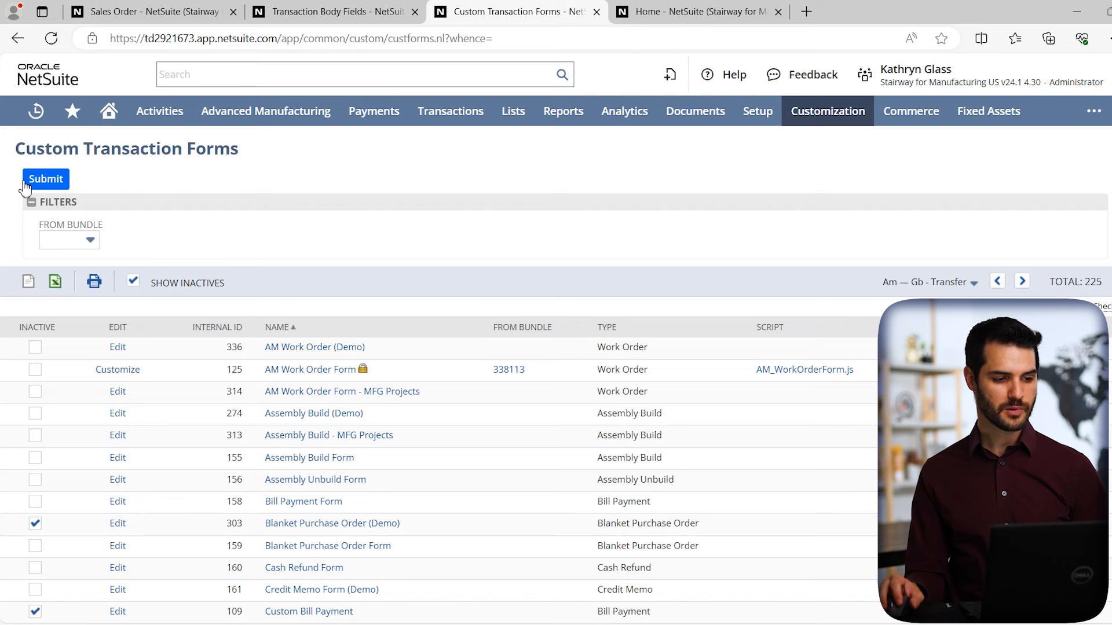
- Reload the Sales Order entry page and enable the Gift check box under Primary Information
left_click(172, 17)
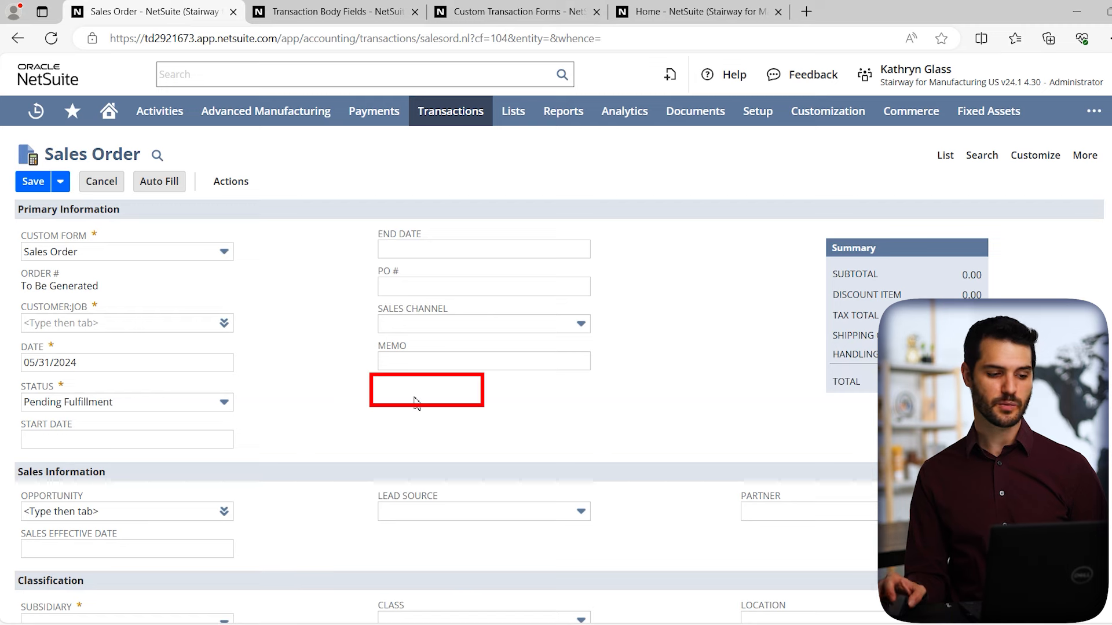
left_click(51, 39)
left_click(635, 119)
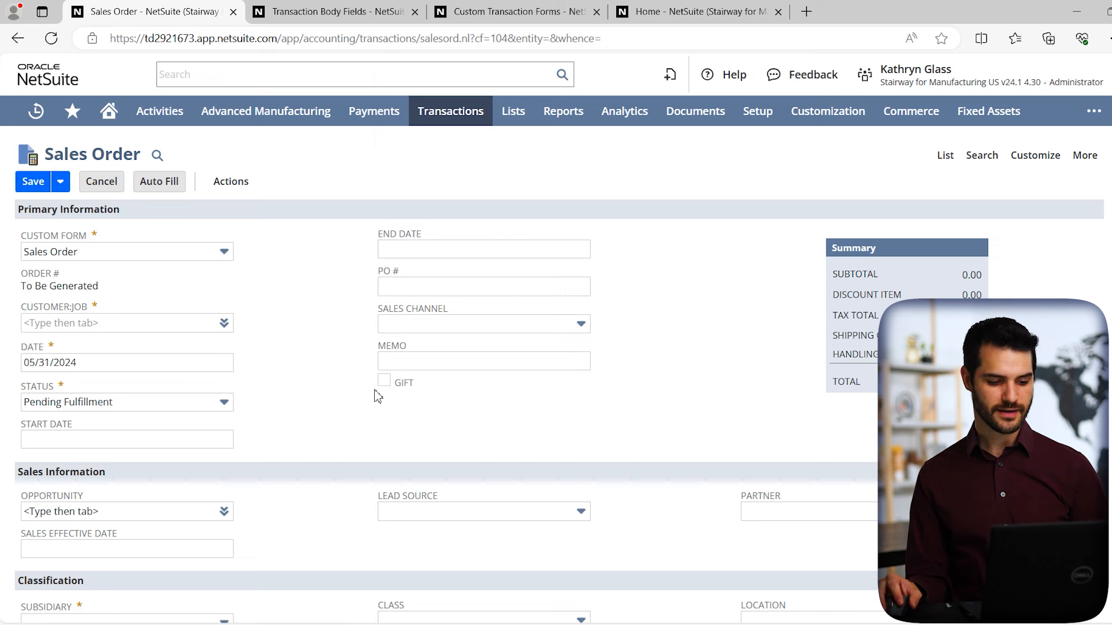
left_click(384, 381)
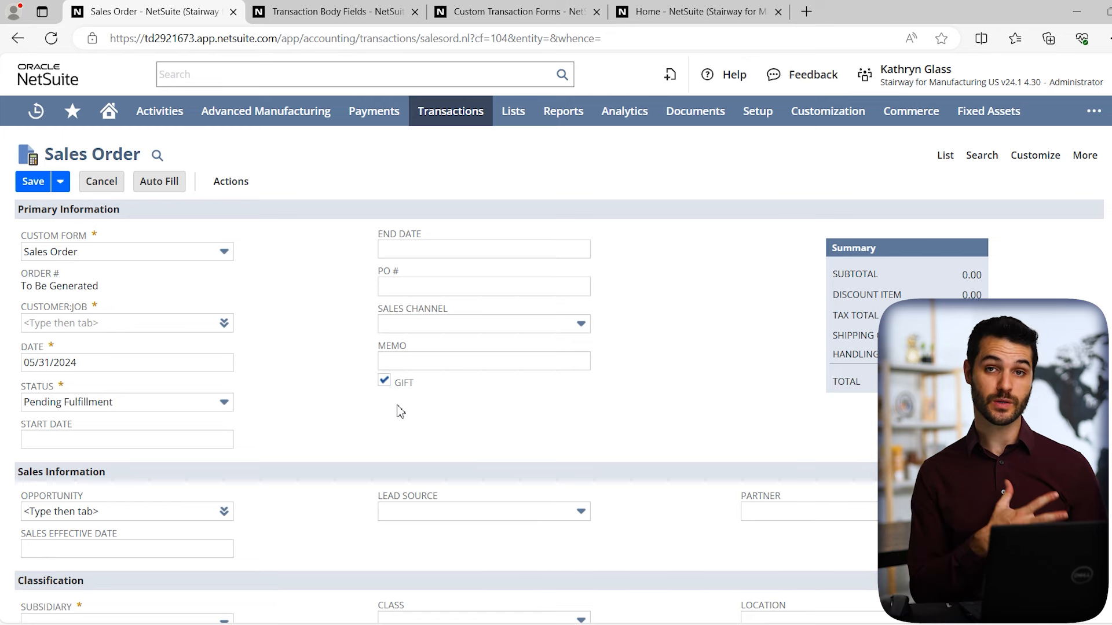